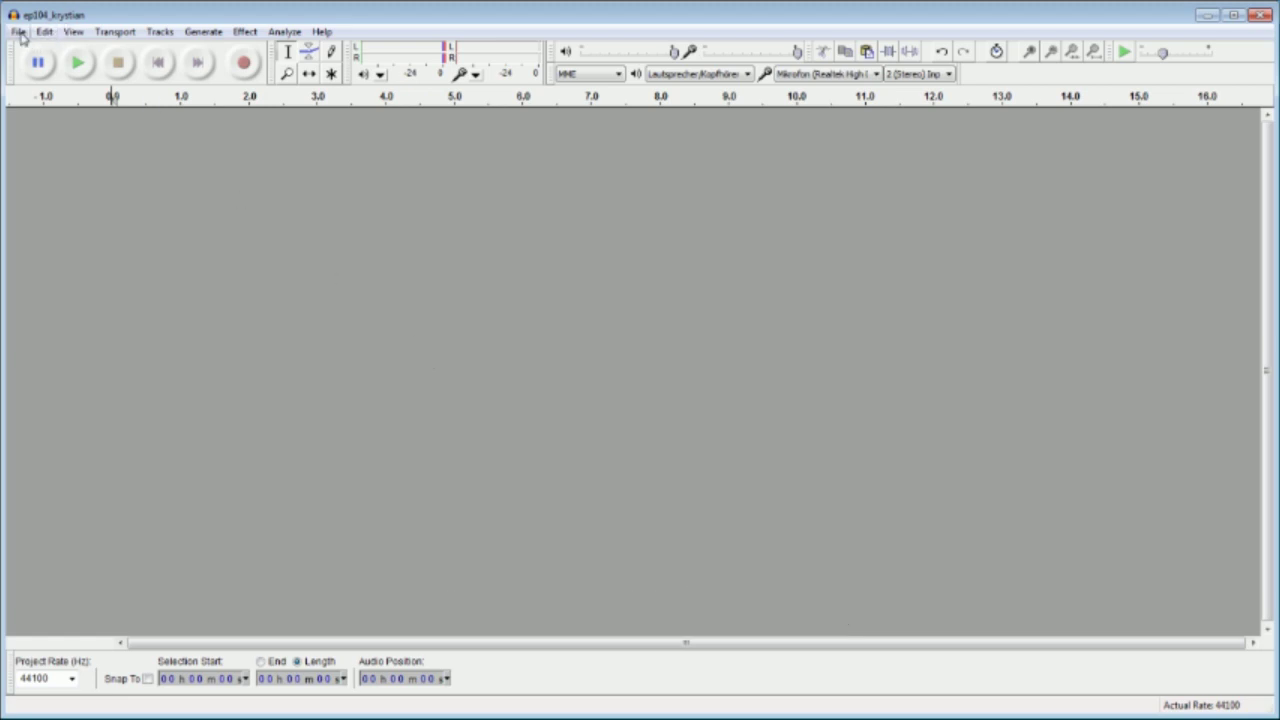
- Open the audio file test.wav from the src_audio folder and maximize its project window
left_click(18, 31)
left_click(47, 66)
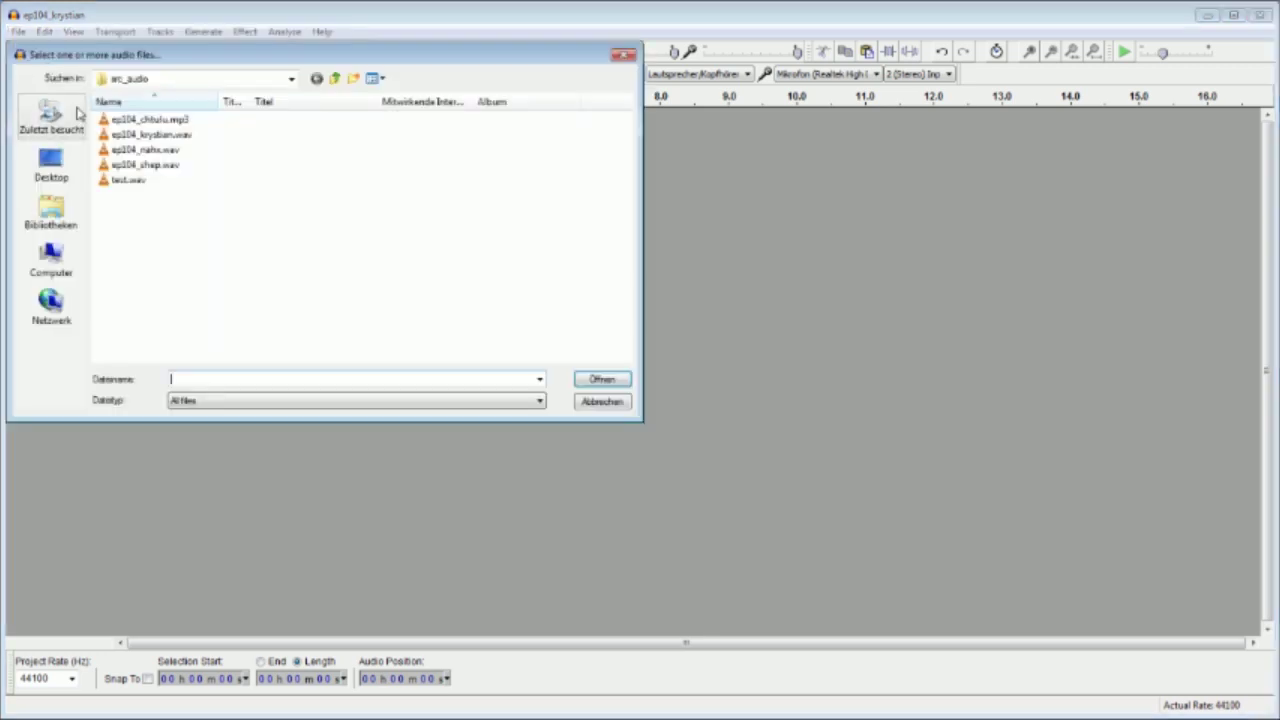
left_click(147, 182)
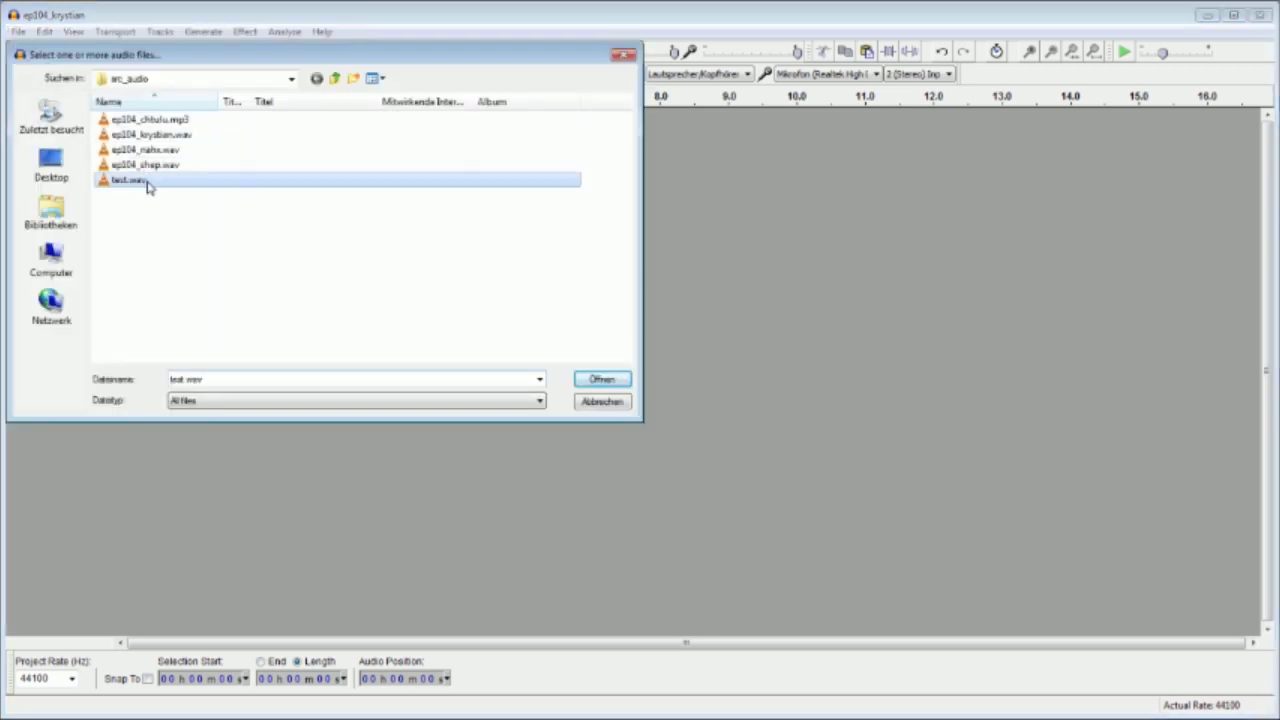
left_click(601, 379)
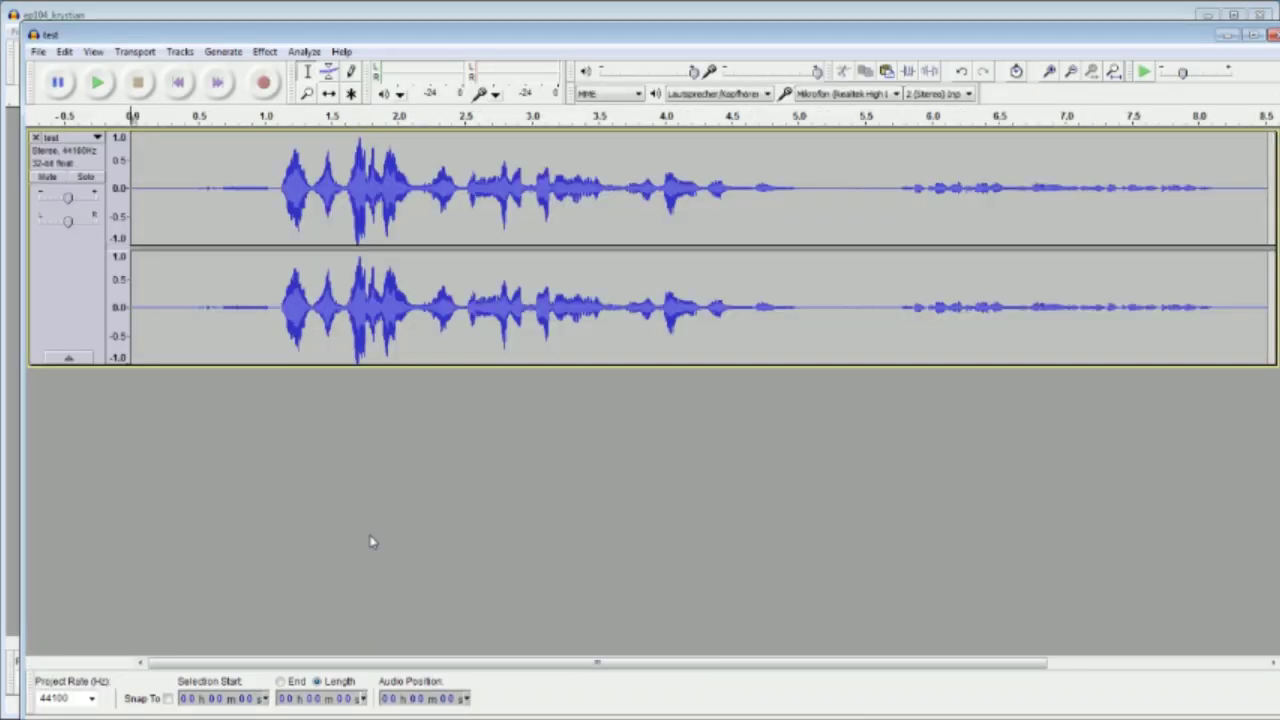
double_click(358, 35)
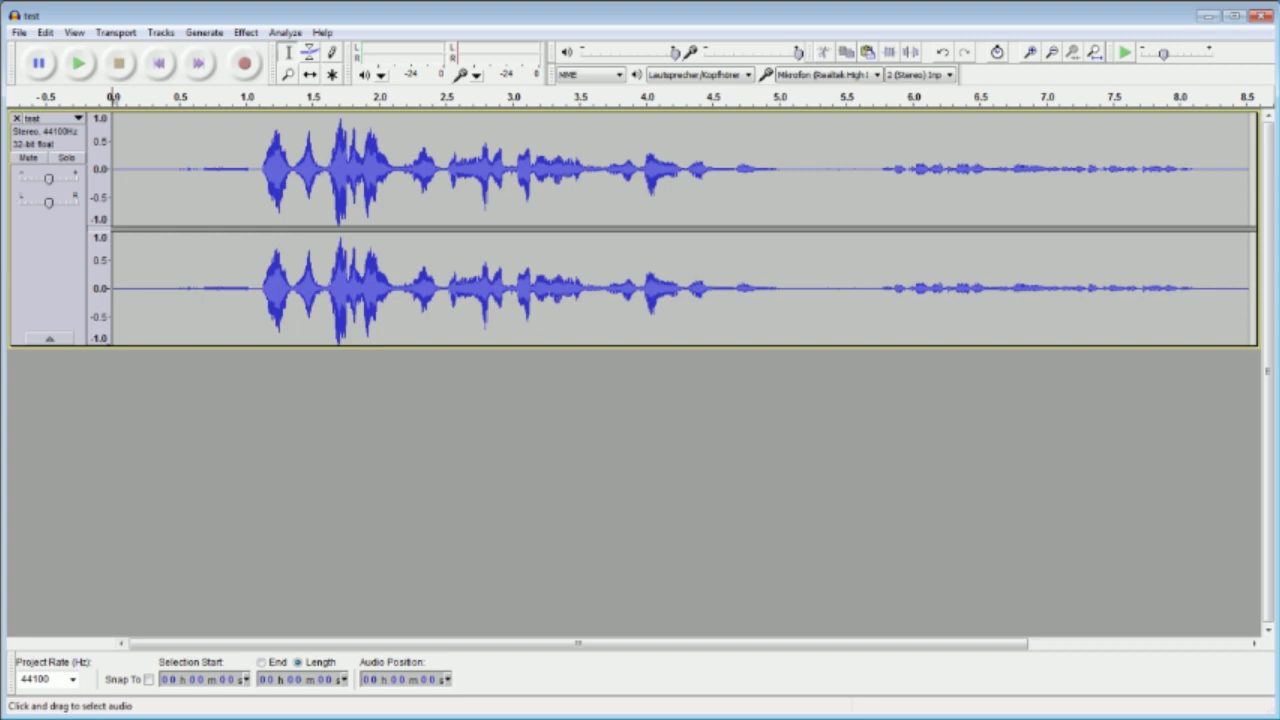
- Examine the test track's waveform around 1.9 s at close magnification and return to the overview of the whole recording
left_click(288, 74)
left_click(357, 170)
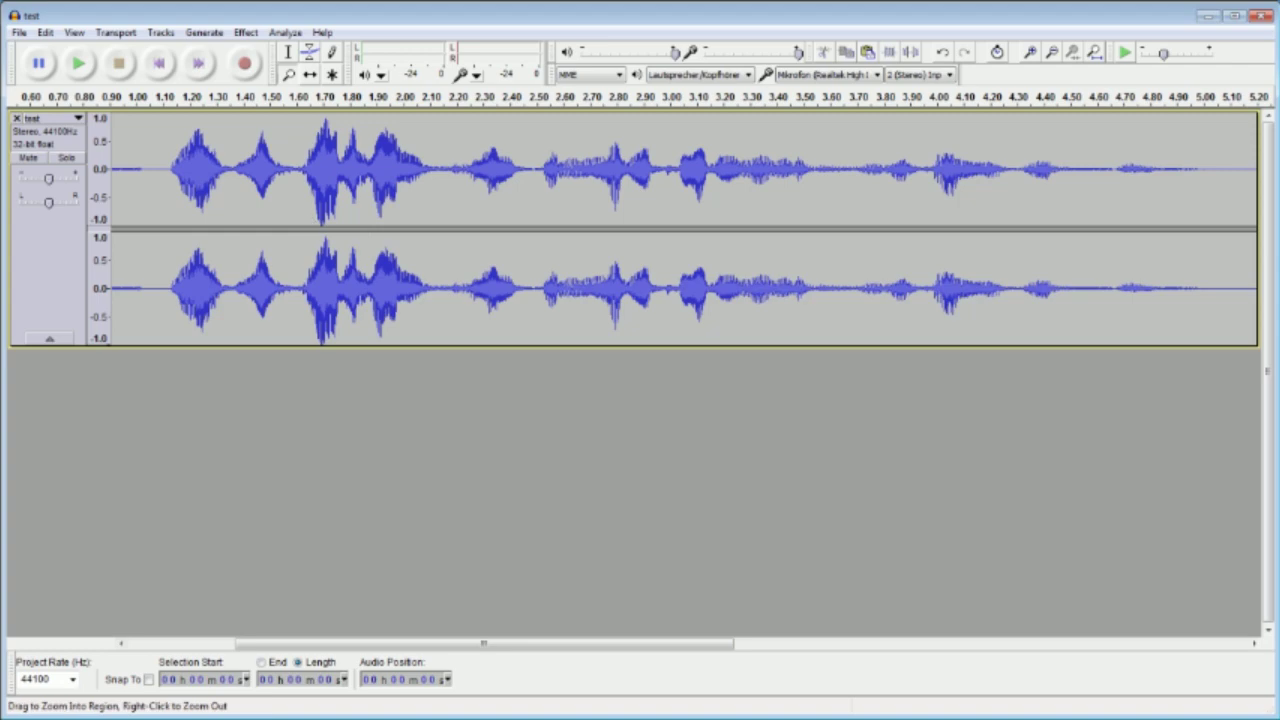
scroll(390, 170, "up", 8)
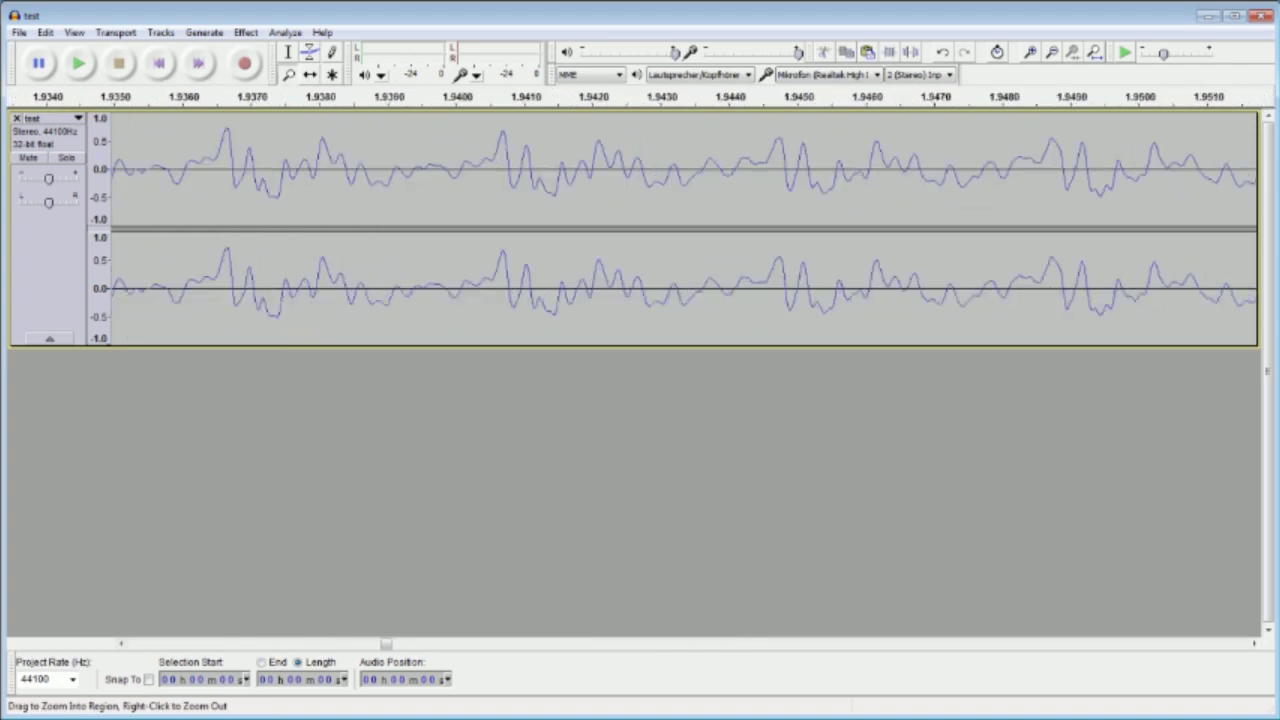
left_click(1053, 55)
left_click(1053, 55)
left_click(1053, 55)
left_click(1053, 55)
left_click(1053, 55)
left_click(1053, 55)
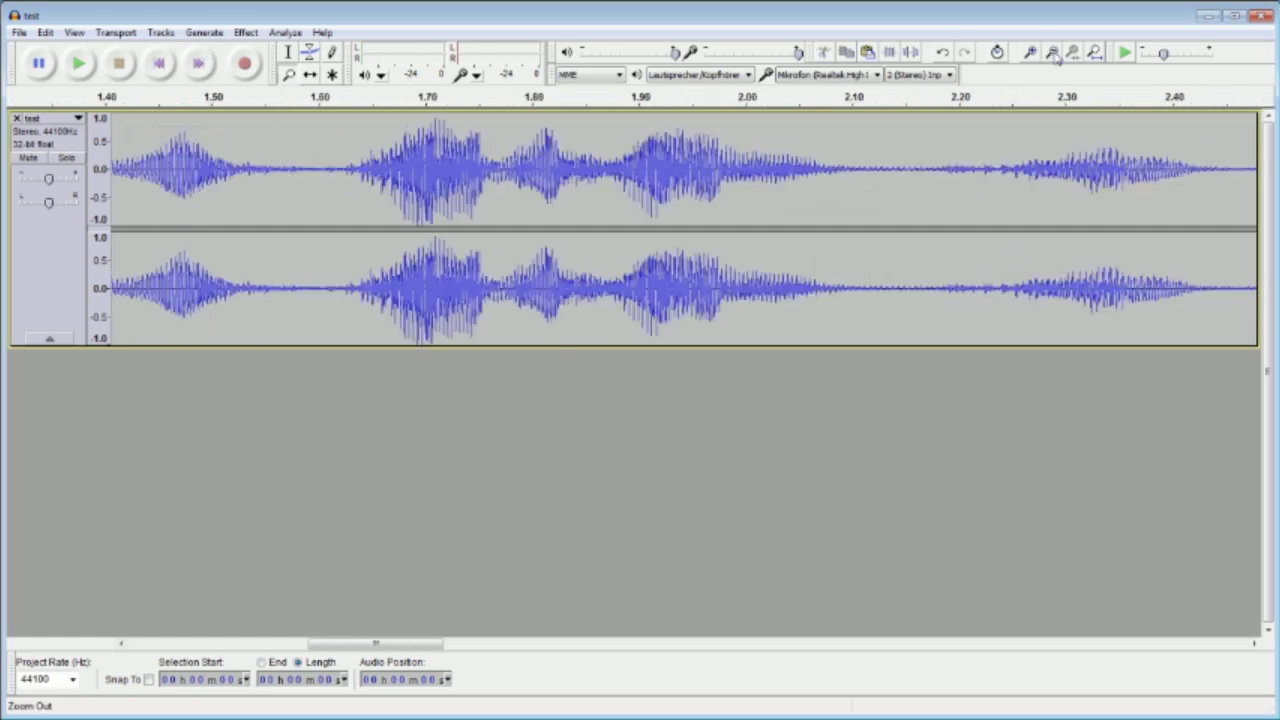
left_click(1053, 55)
left_click(1053, 55)
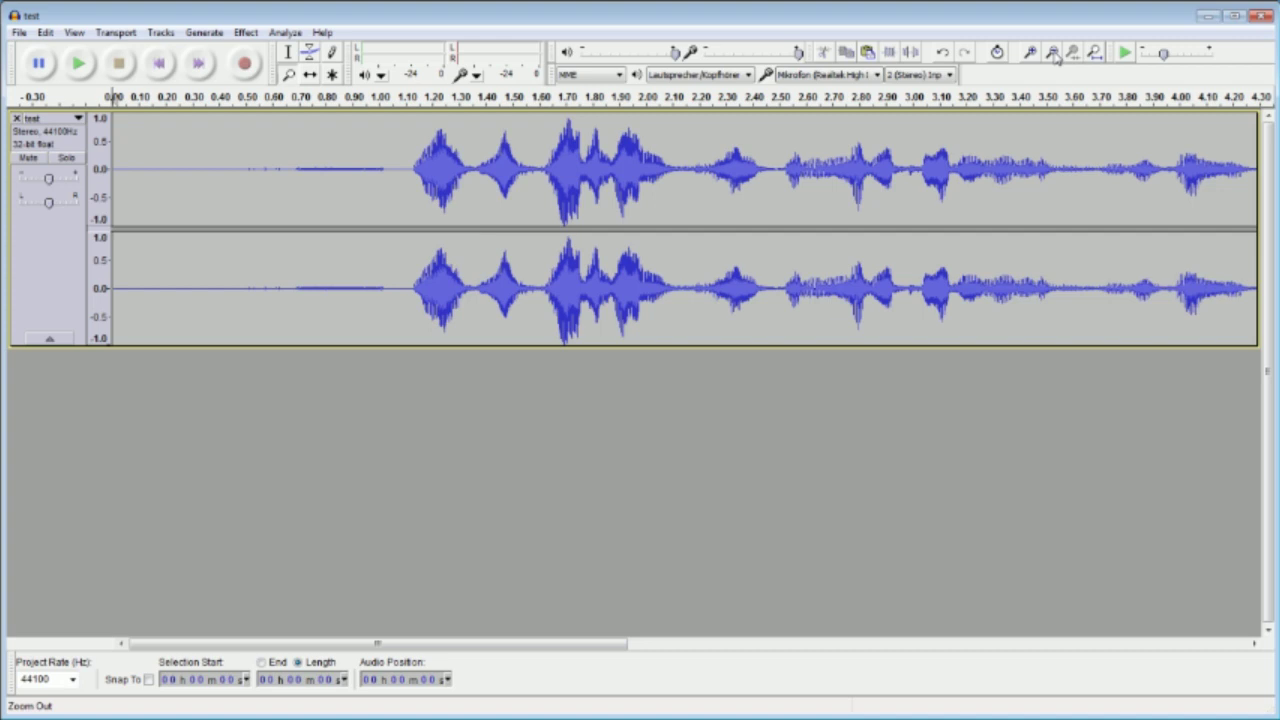
left_click_drag(447, 646, 329, 629)
left_click(1053, 55)
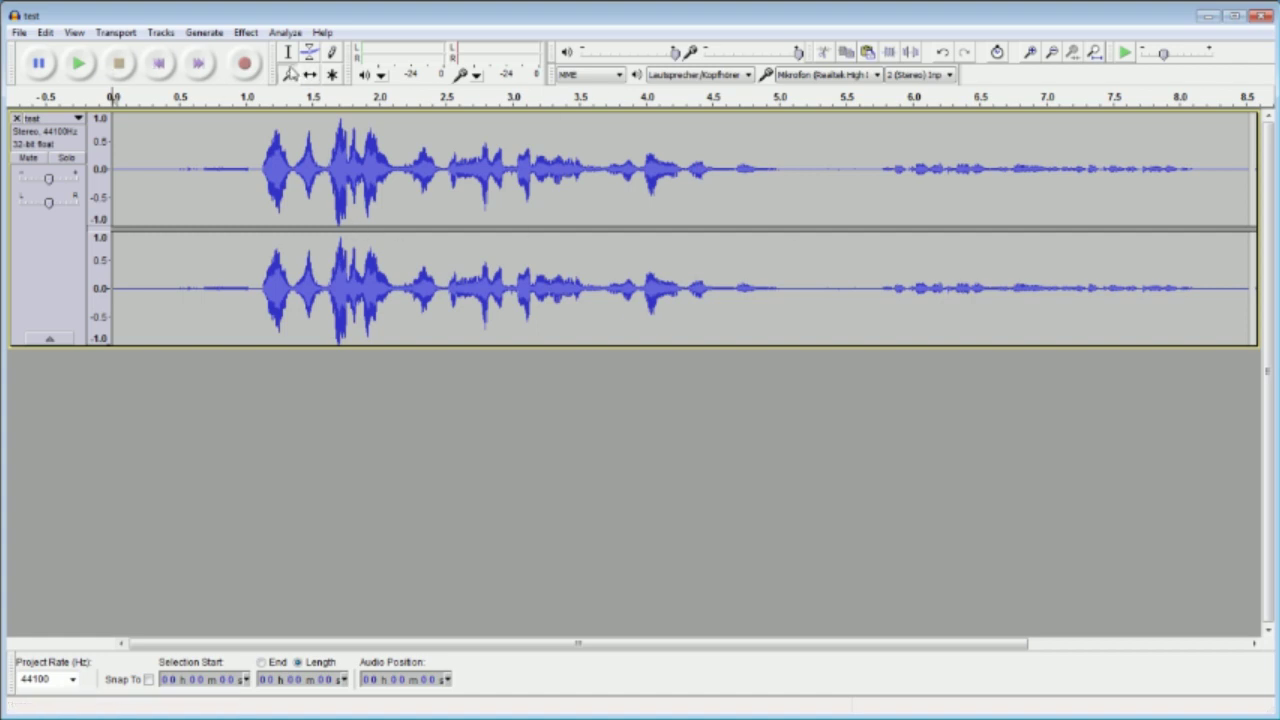
- Play the test track from about 0.5 s, using the Selection tool to place the cursor
key("F1")
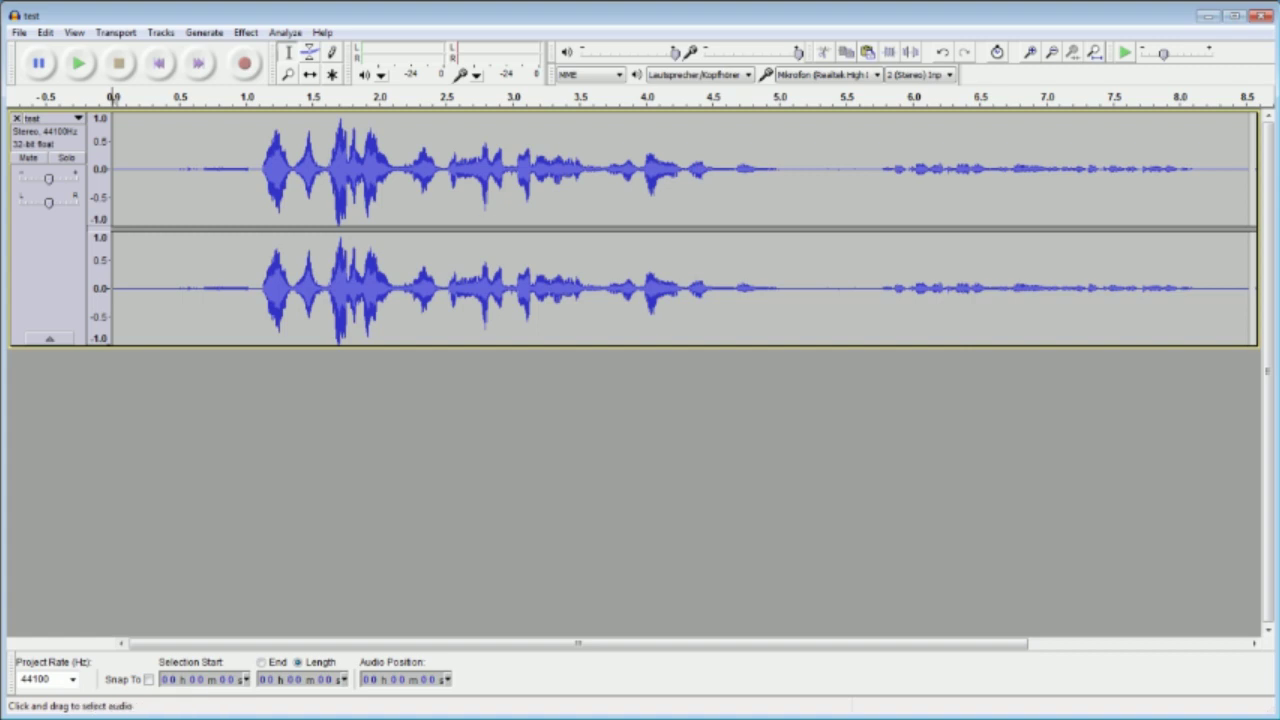
left_click(184, 180)
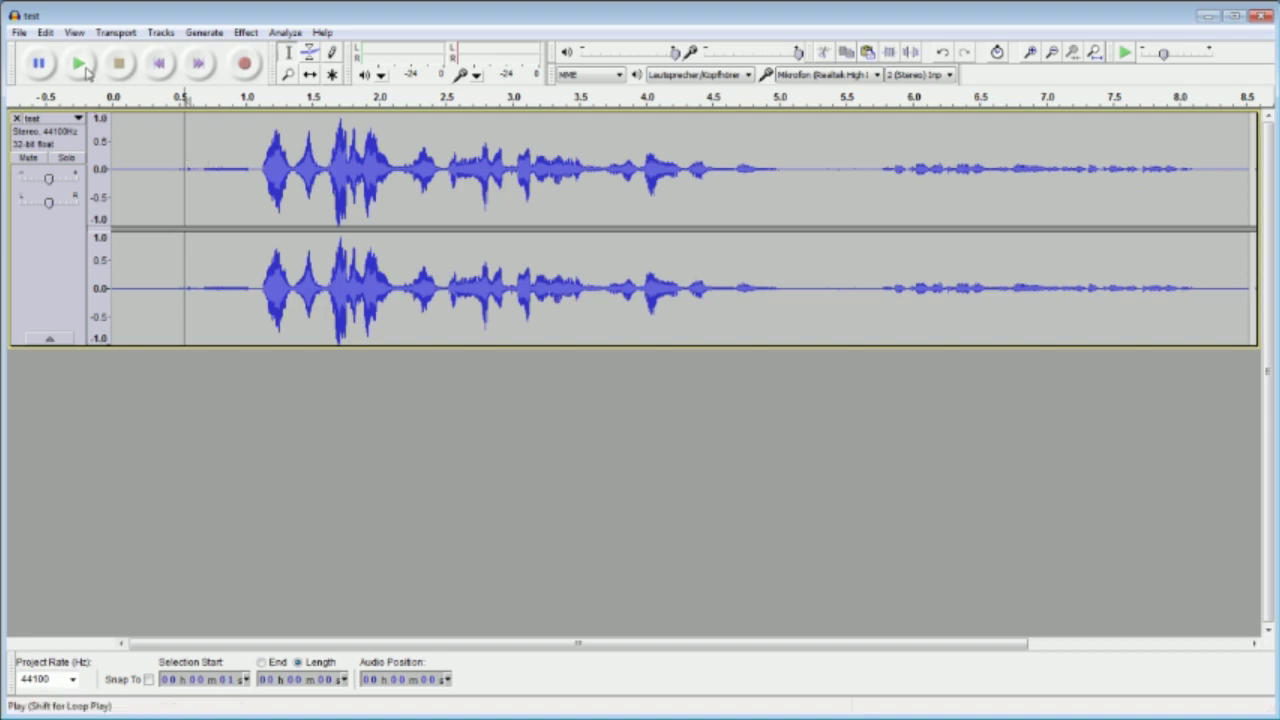
left_click(84, 66)
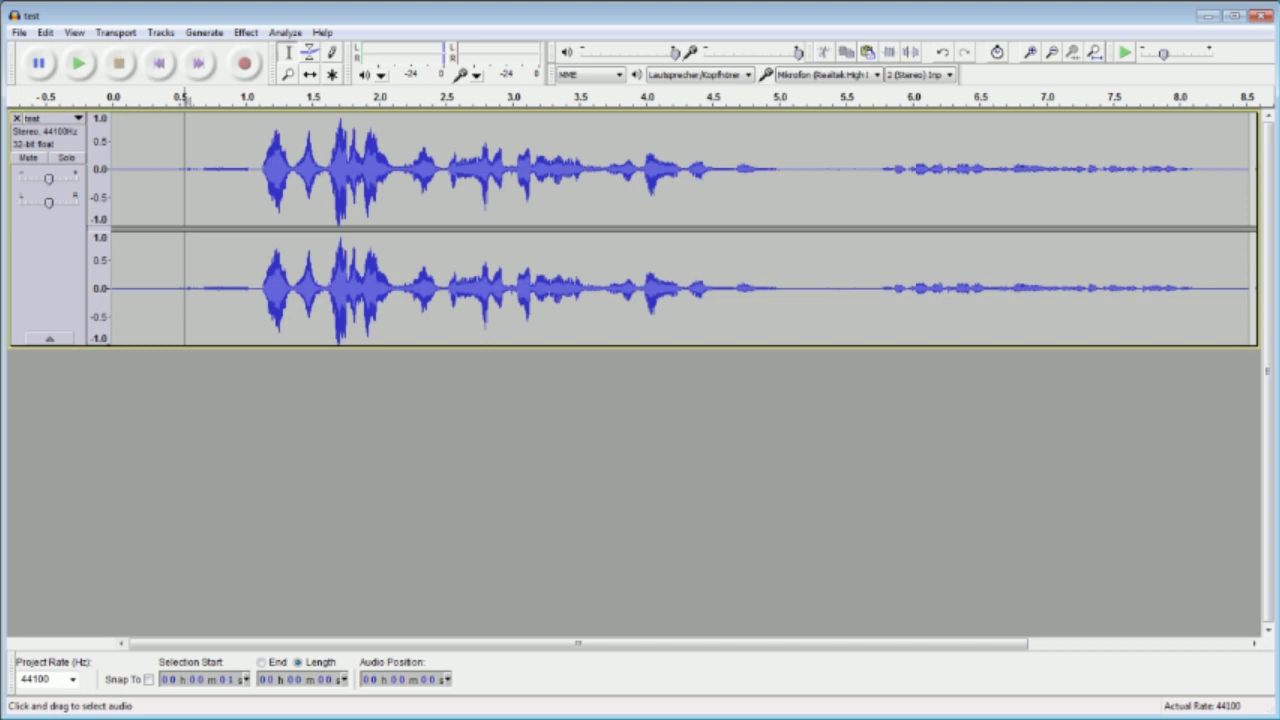
- Select the entire test track and amplify it strongly with clipping allowed
left_click(657, 170)
key("ctrl+a")
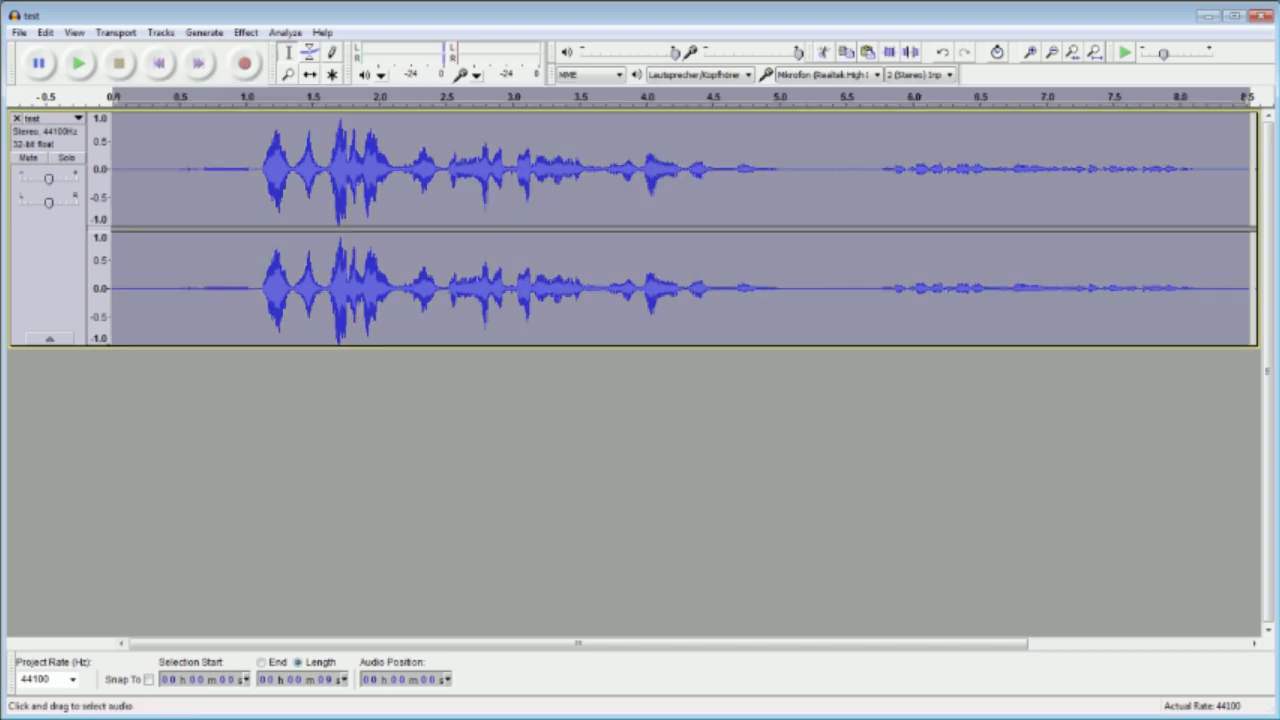
left_click(247, 32)
left_click(339, 79)
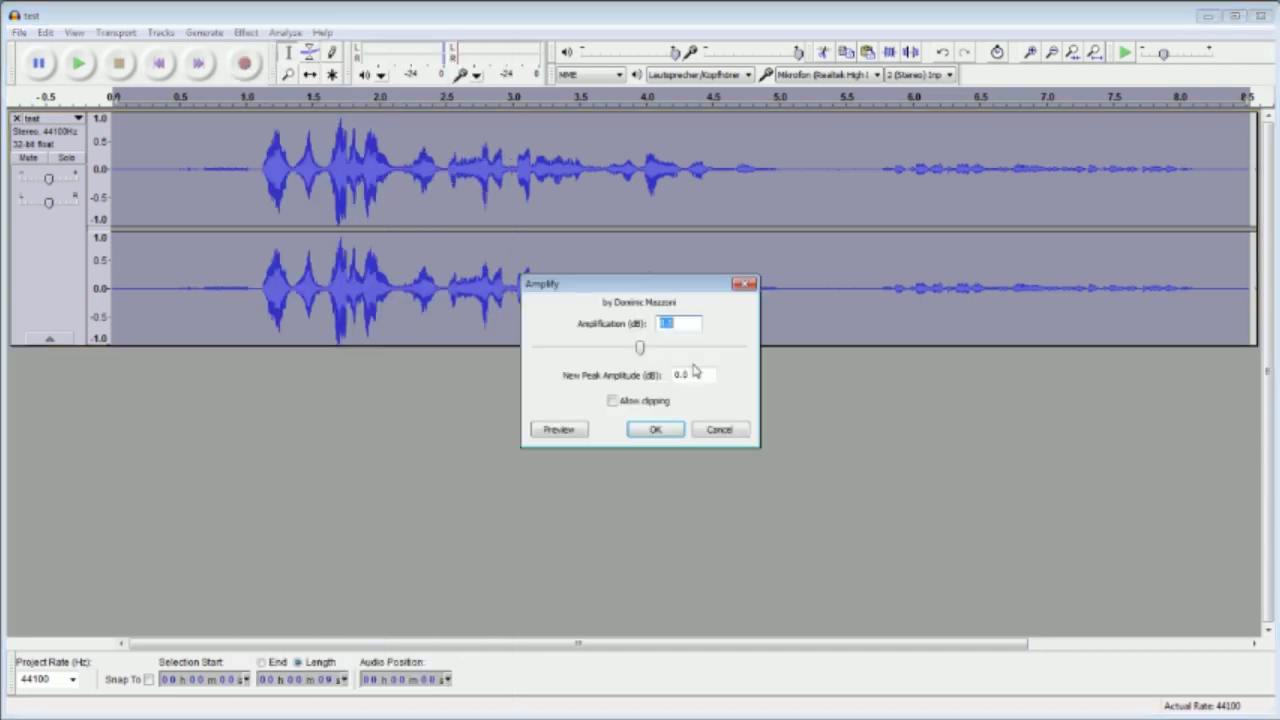
left_click_drag(640, 348, 681, 348)
left_click(656, 402)
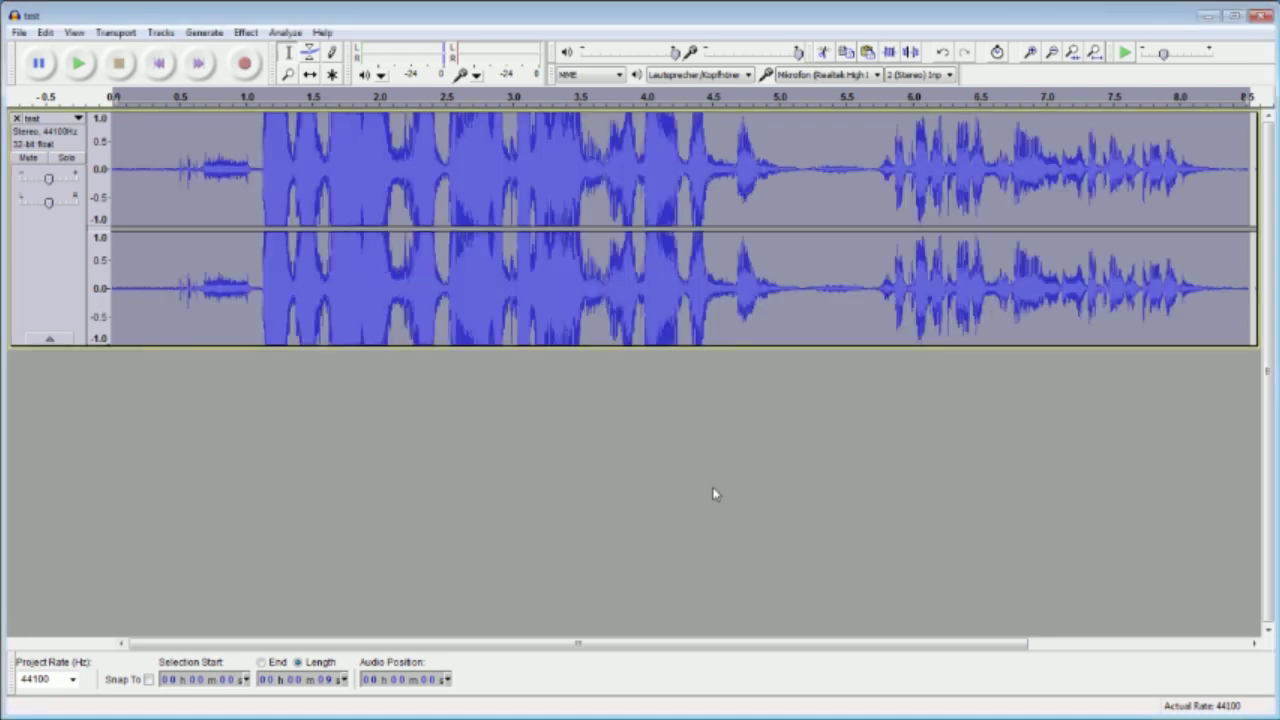
- Listen to the amplified audio from about 5.7 s and from about 0.5 s, then stop playback
left_click(877, 178)
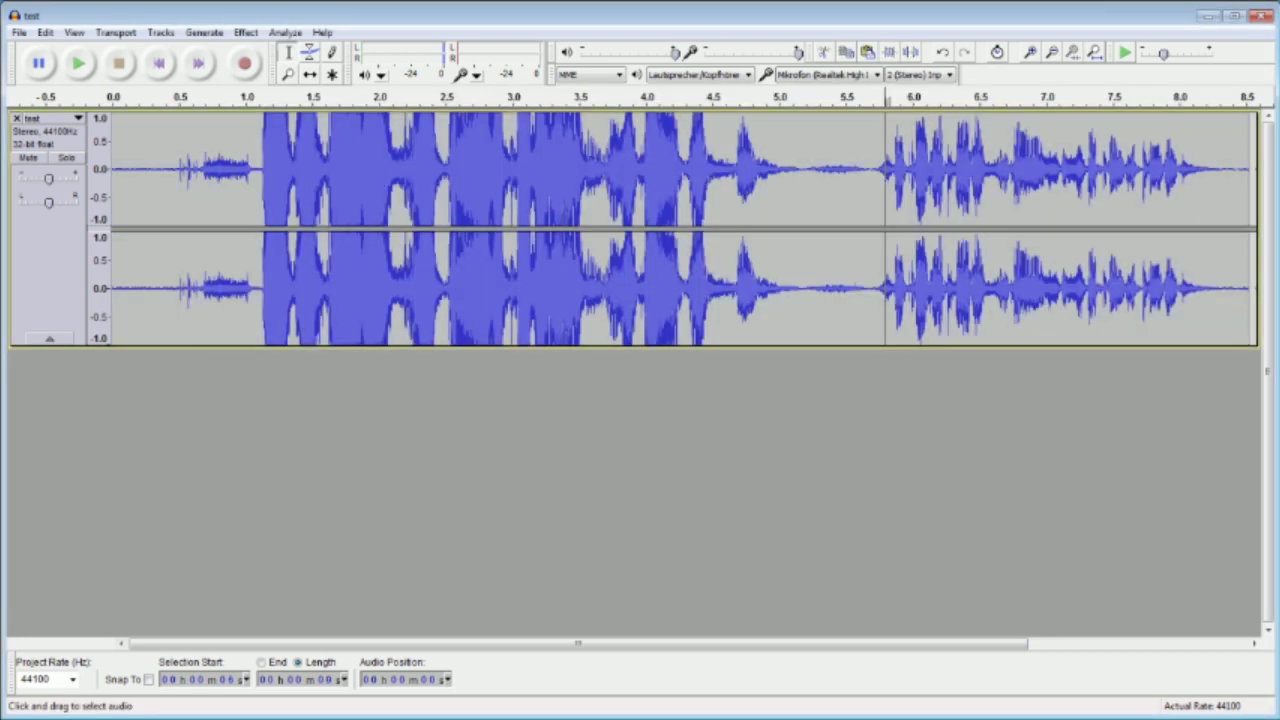
left_click(80, 64)
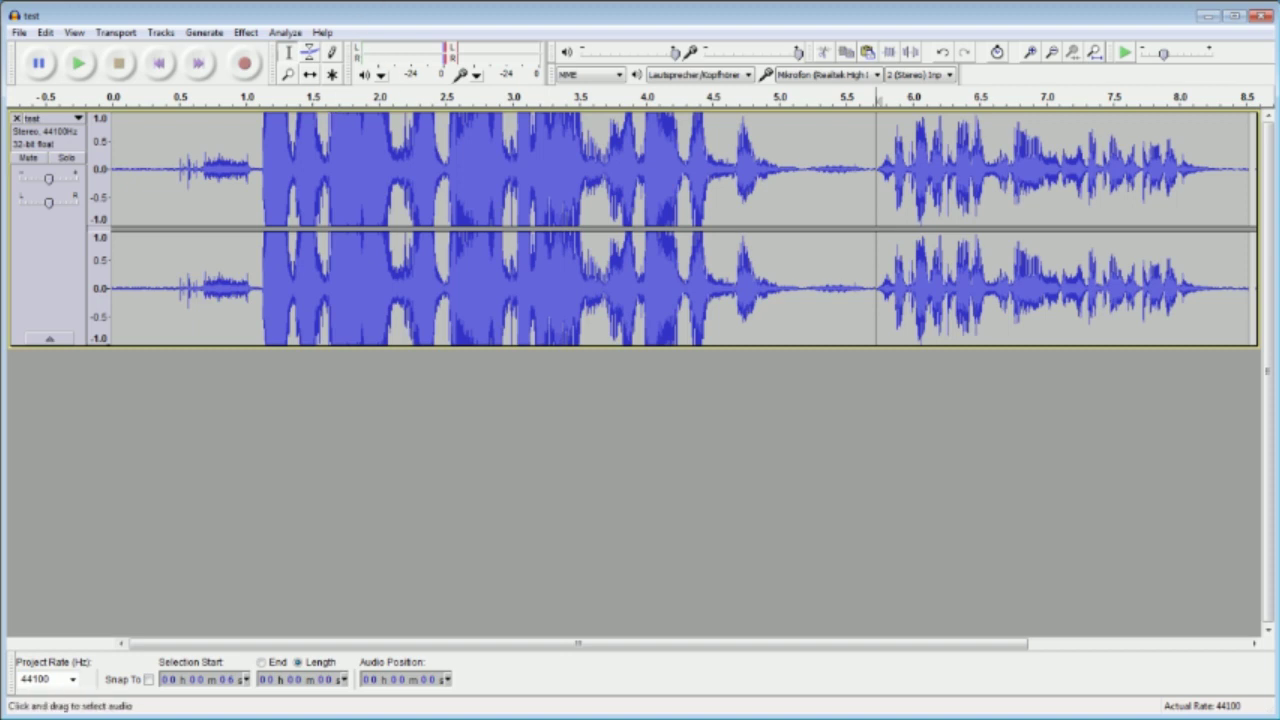
left_click(176, 175)
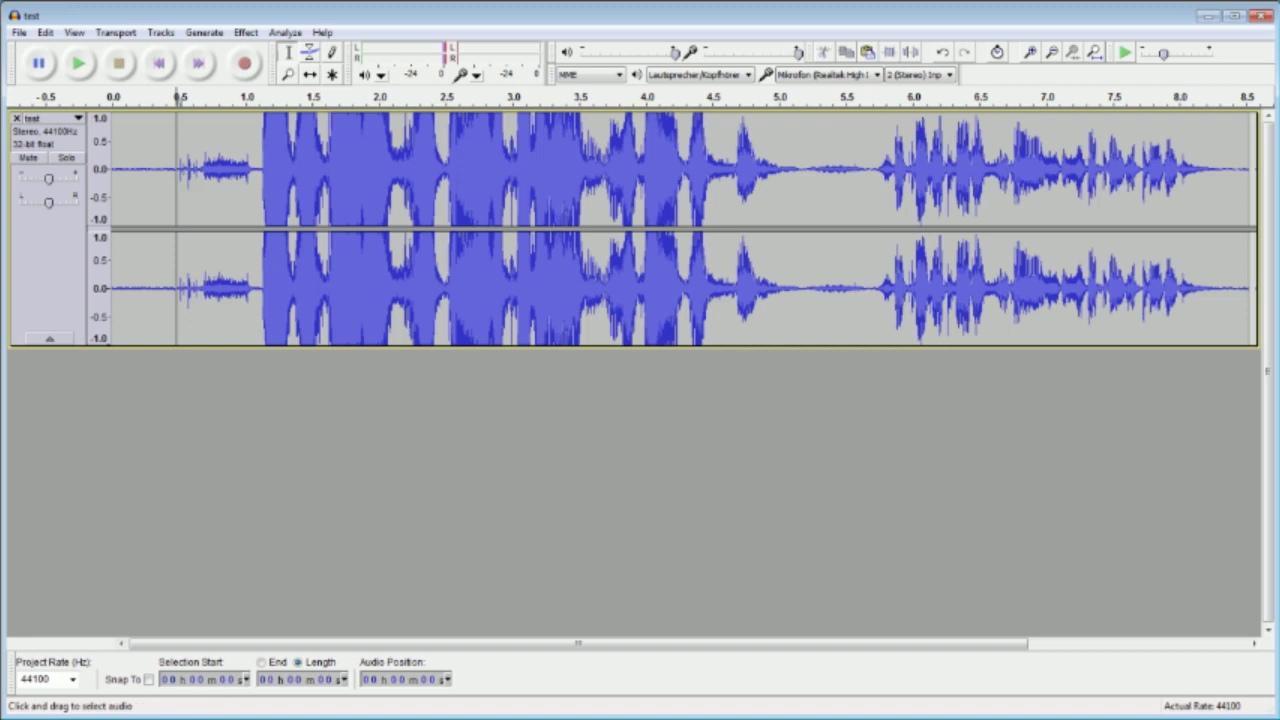
left_click(85, 68)
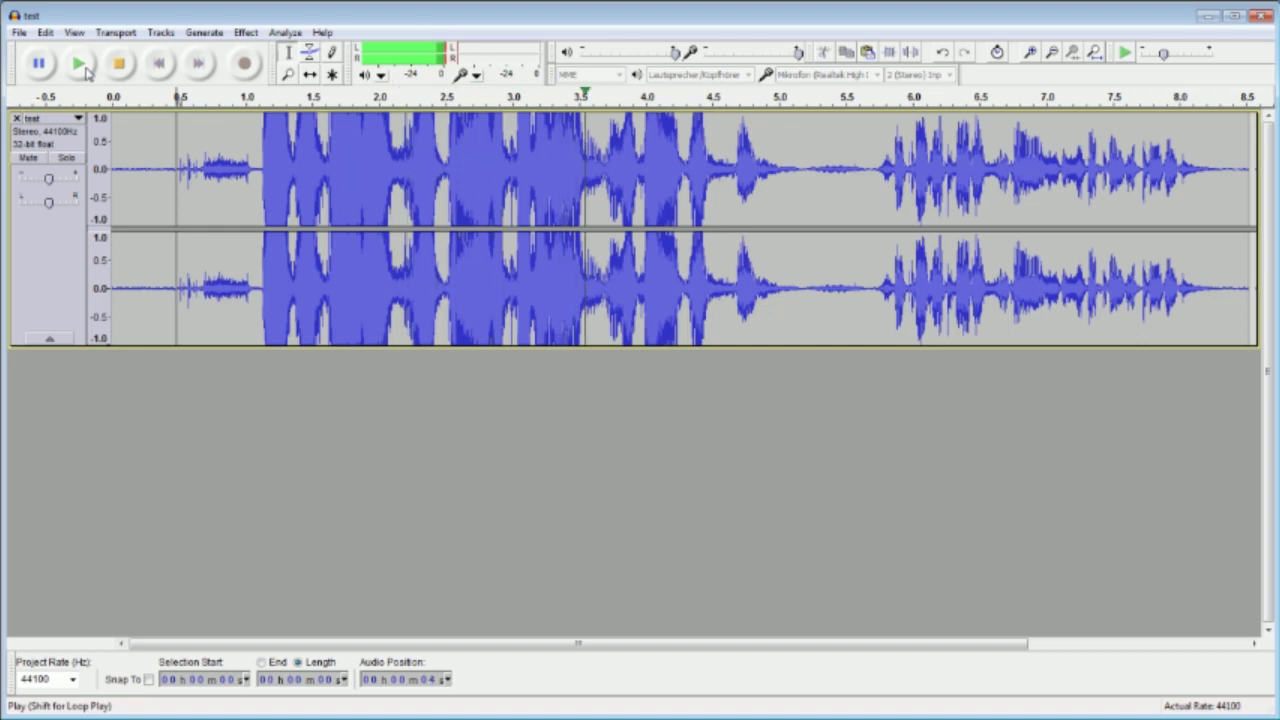
left_click(85, 68)
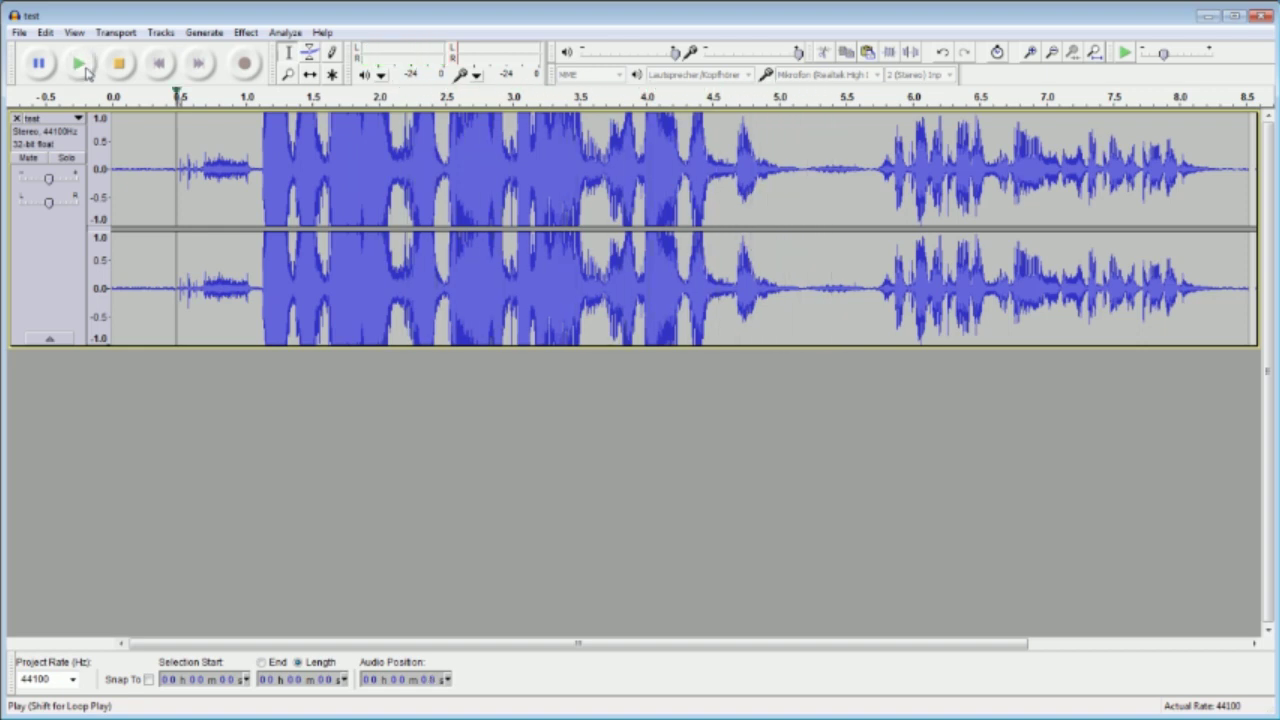
left_click(125, 73)
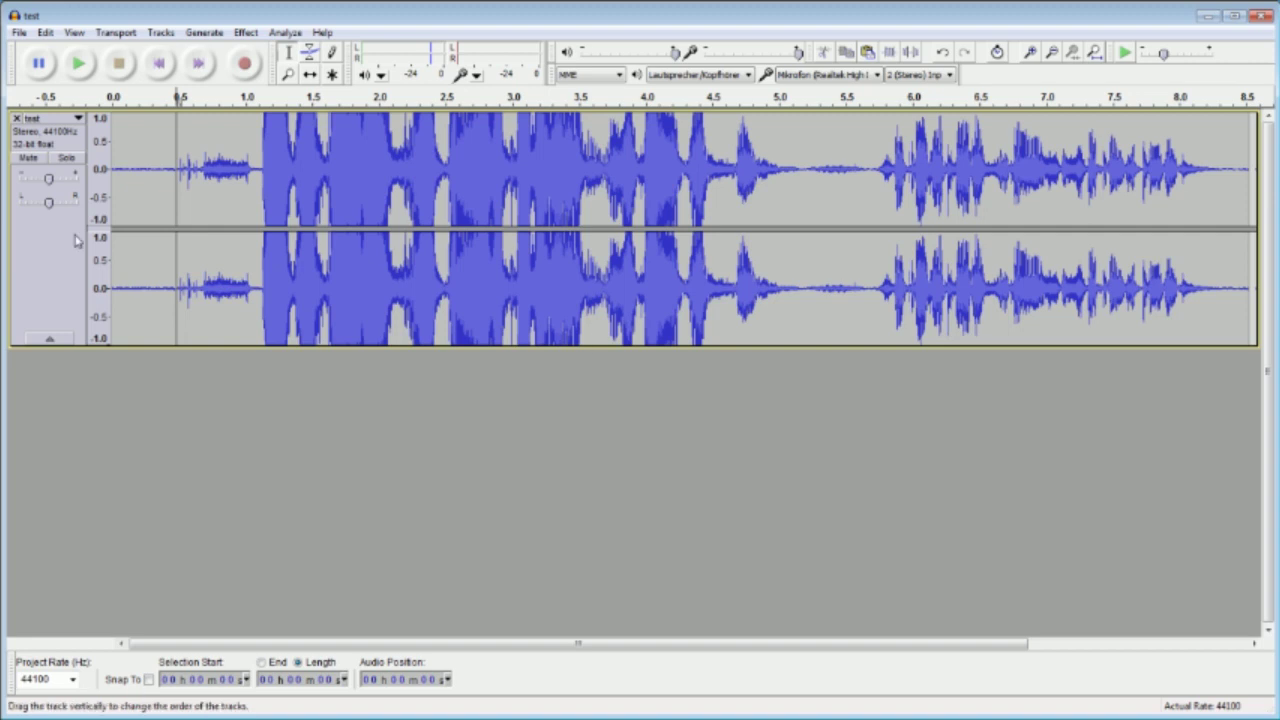
- Undo the amplification of the test track
left_click(46, 33)
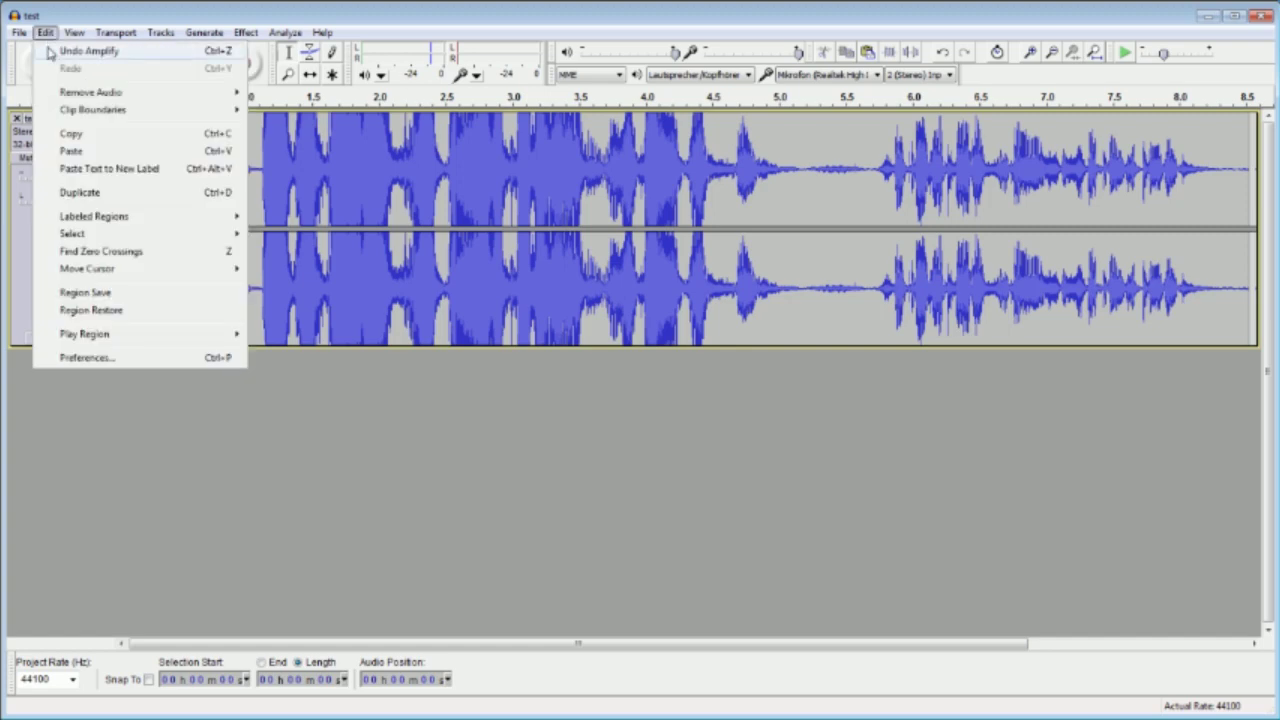
left_click(48, 51)
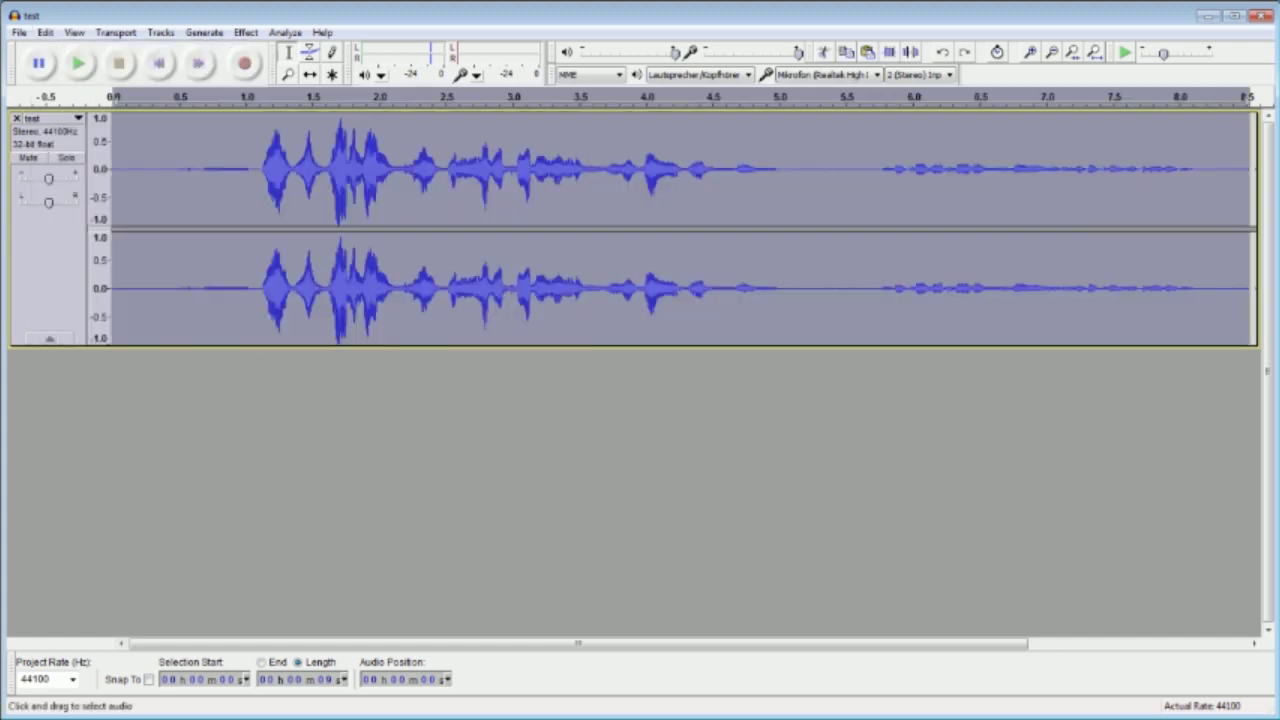
- Apply the Compressor effect to the whole test track with the ratio set to 10:1
left_click(285, 32)
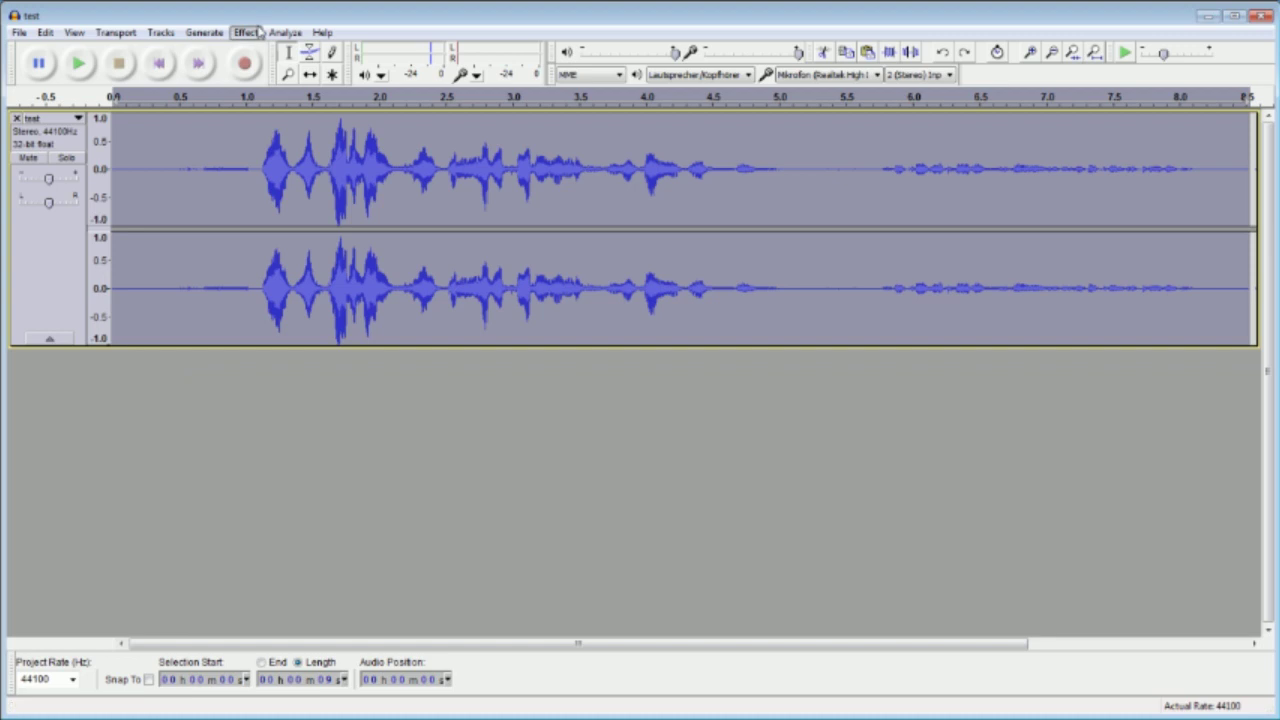
mouse_move(240, 30)
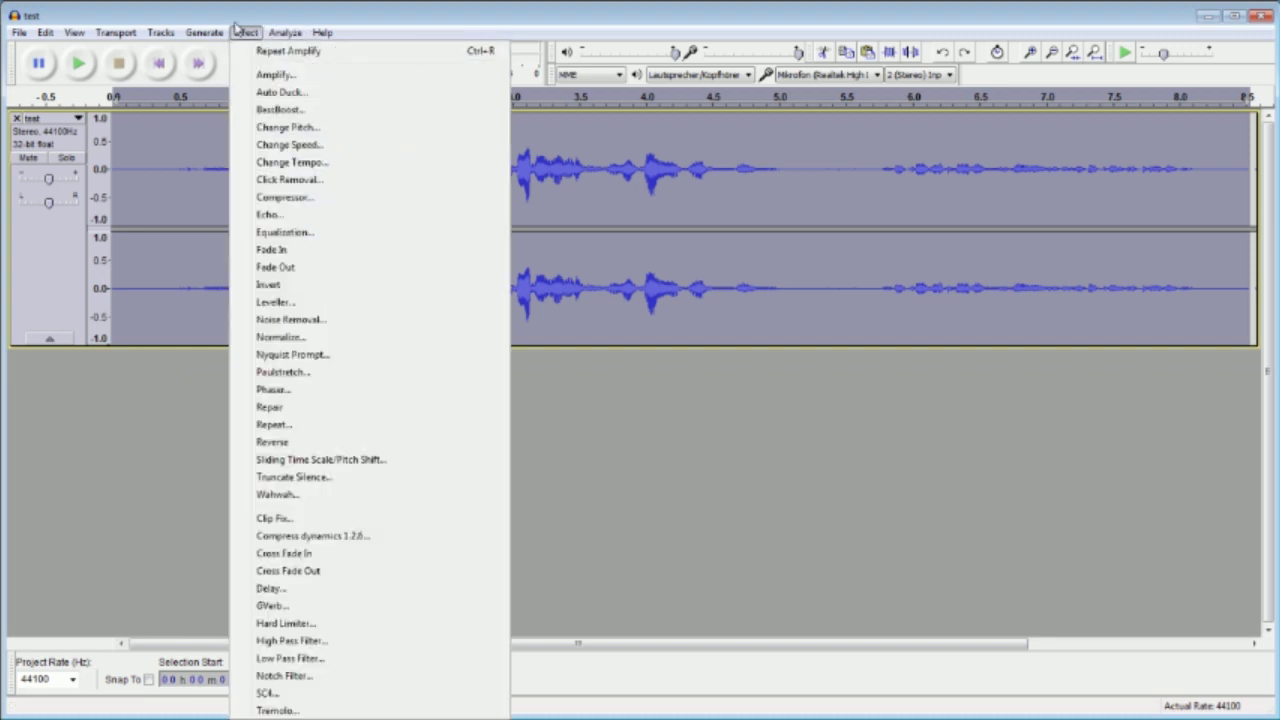
left_click(313, 203)
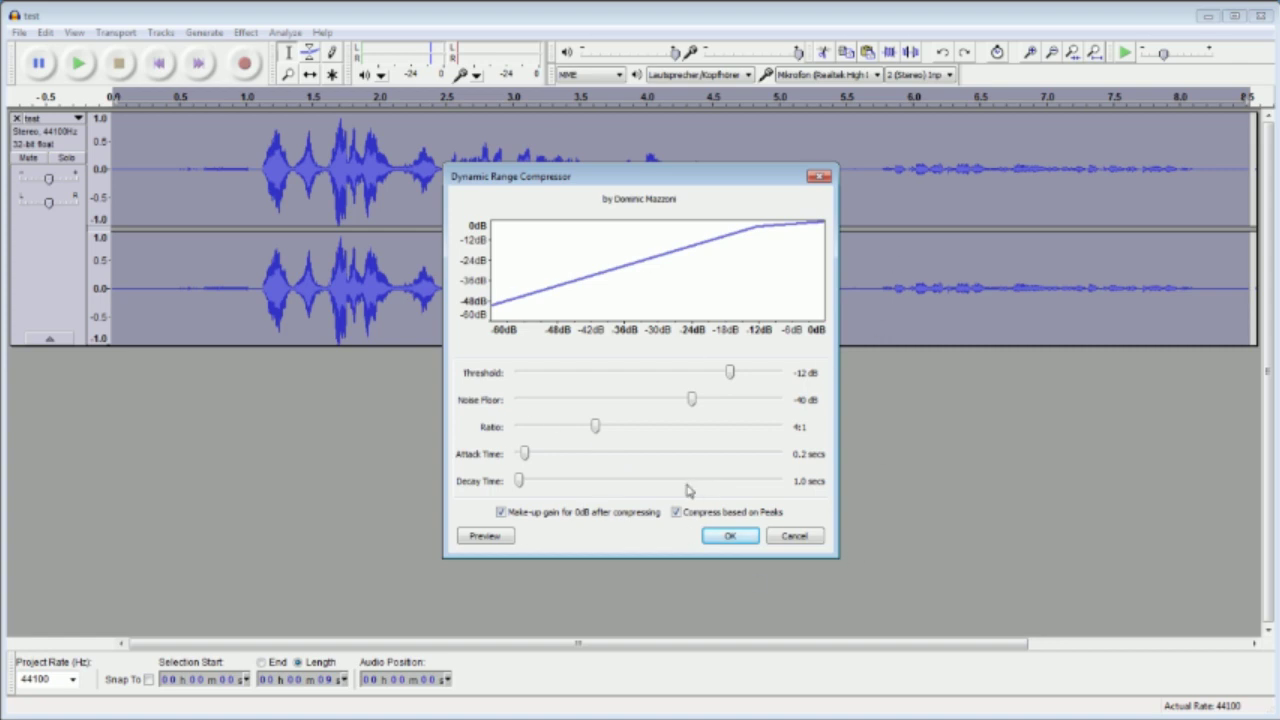
left_click_drag(597, 427, 785, 432)
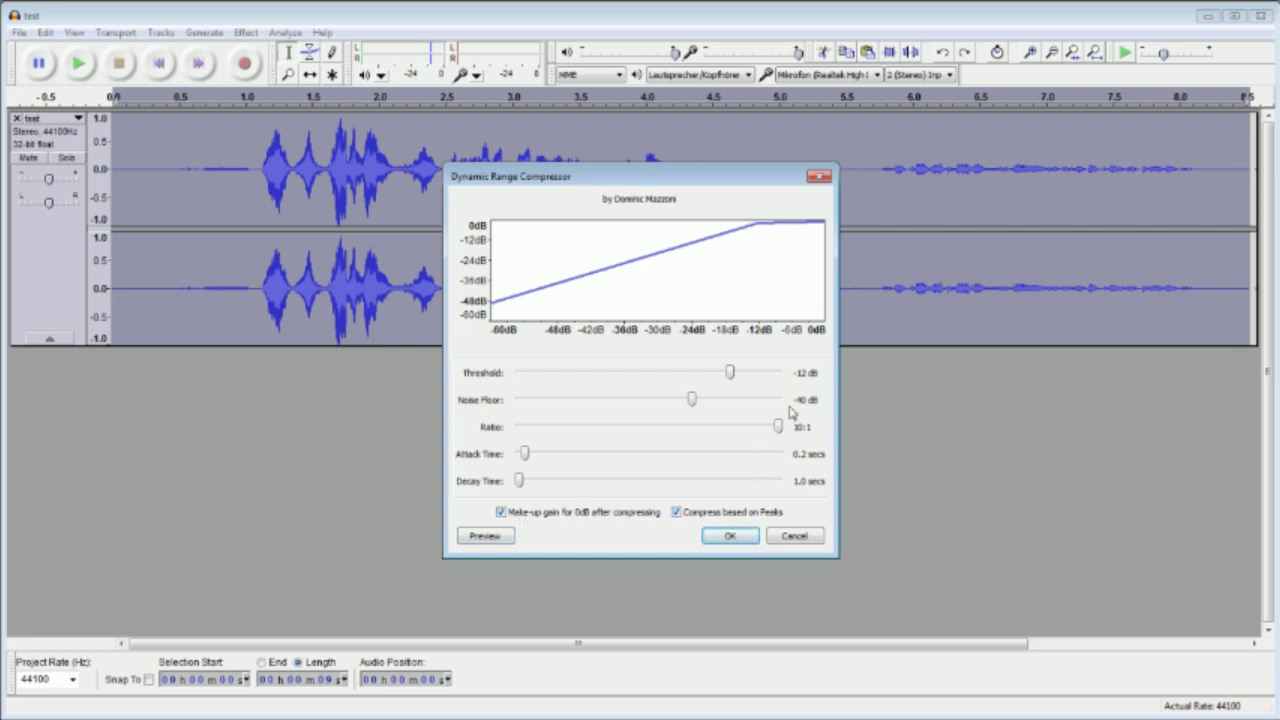
mouse_move(777, 432)
left_mouse_down()
mouse_move(686, 428)
mouse_move(781, 430)
left_mouse_up()
left_click(712, 540)
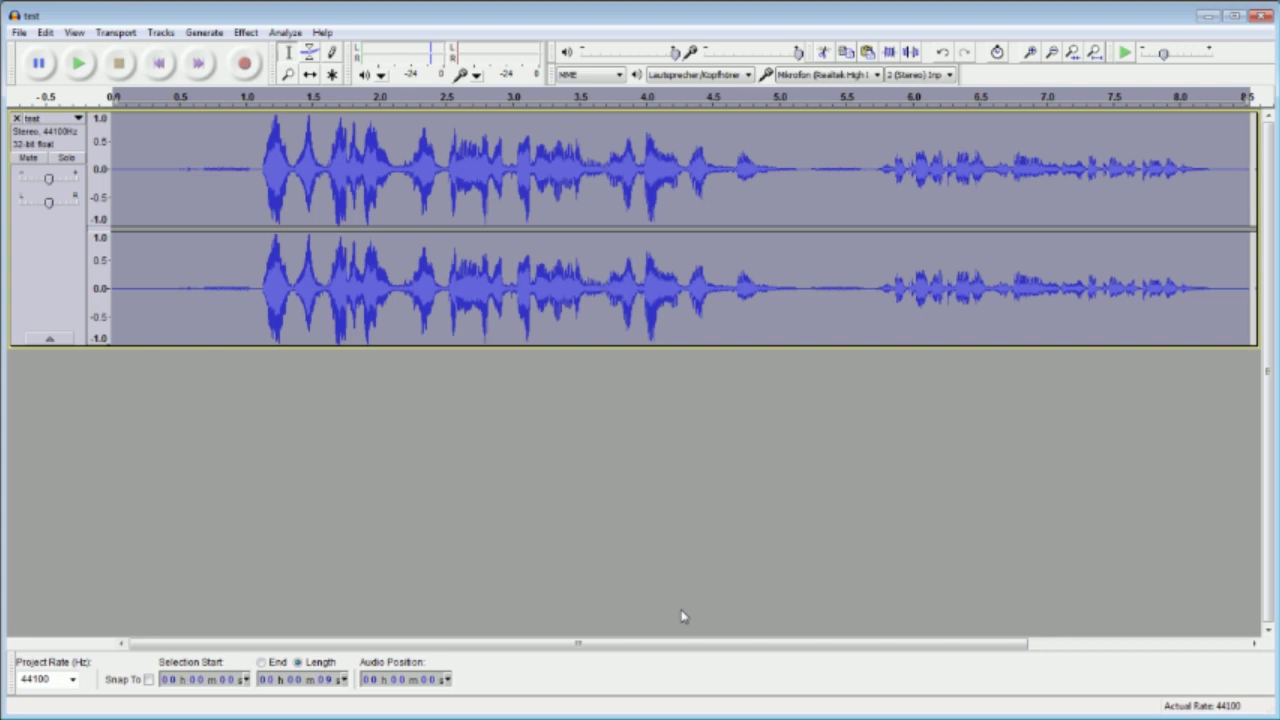
- Apply the Compressor a second time with the same settings and play the track from about 0.7 s
left_click(285, 32)
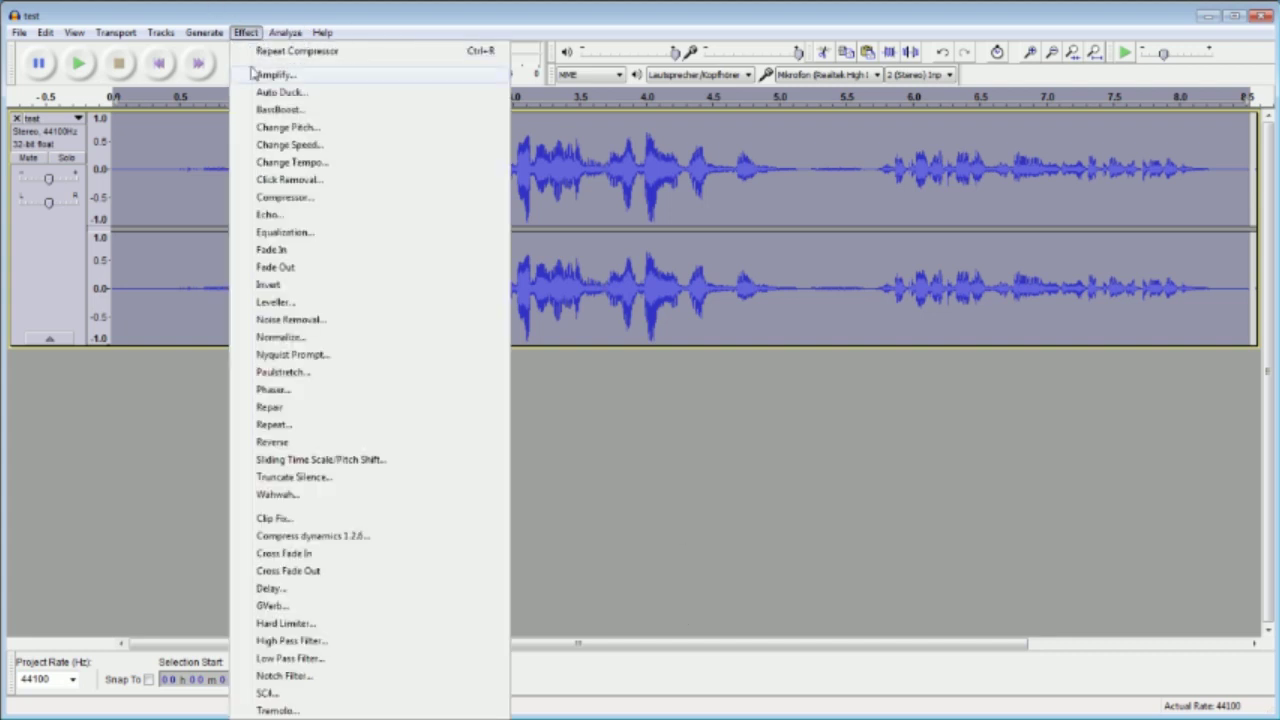
left_click(320, 197)
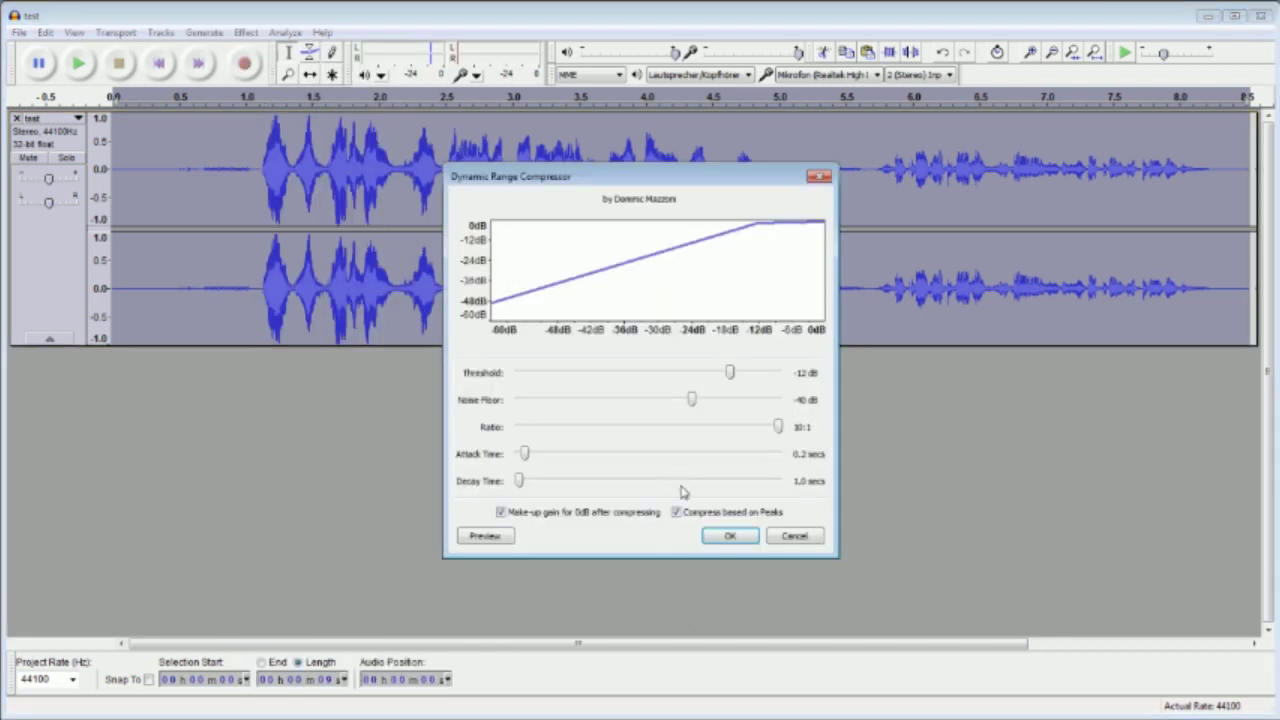
left_click(712, 533)
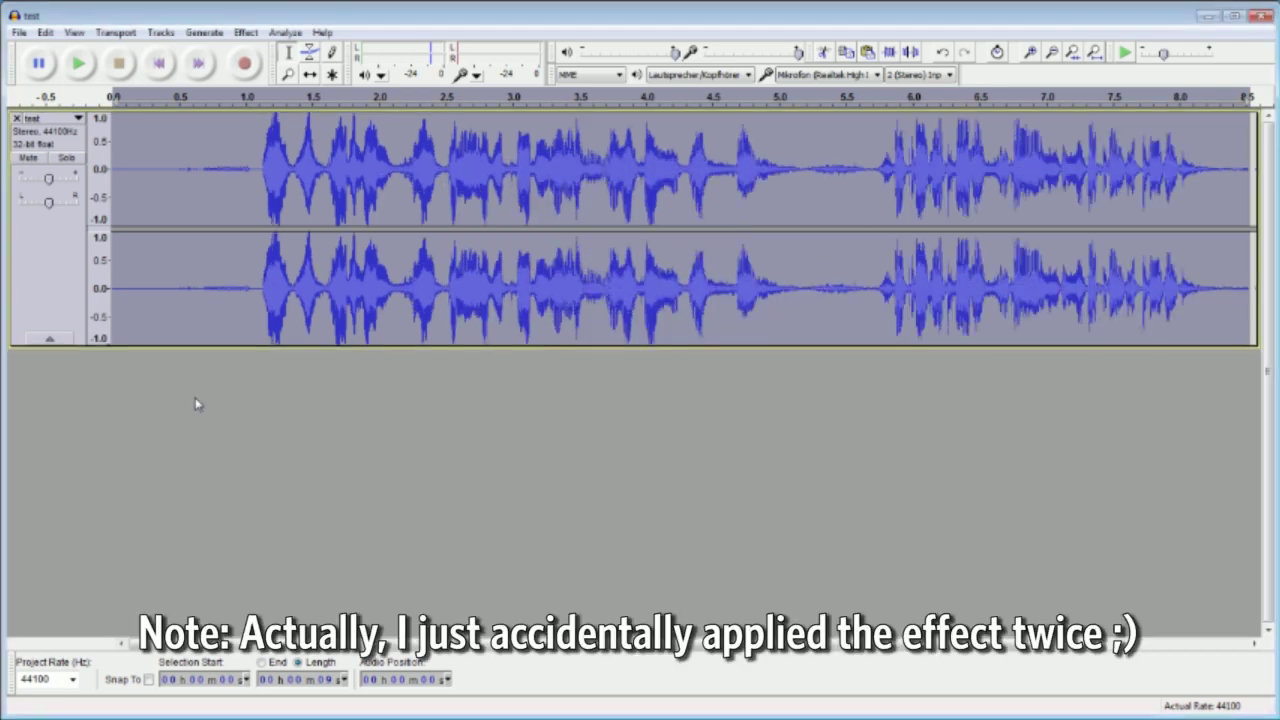
left_click(205, 170)
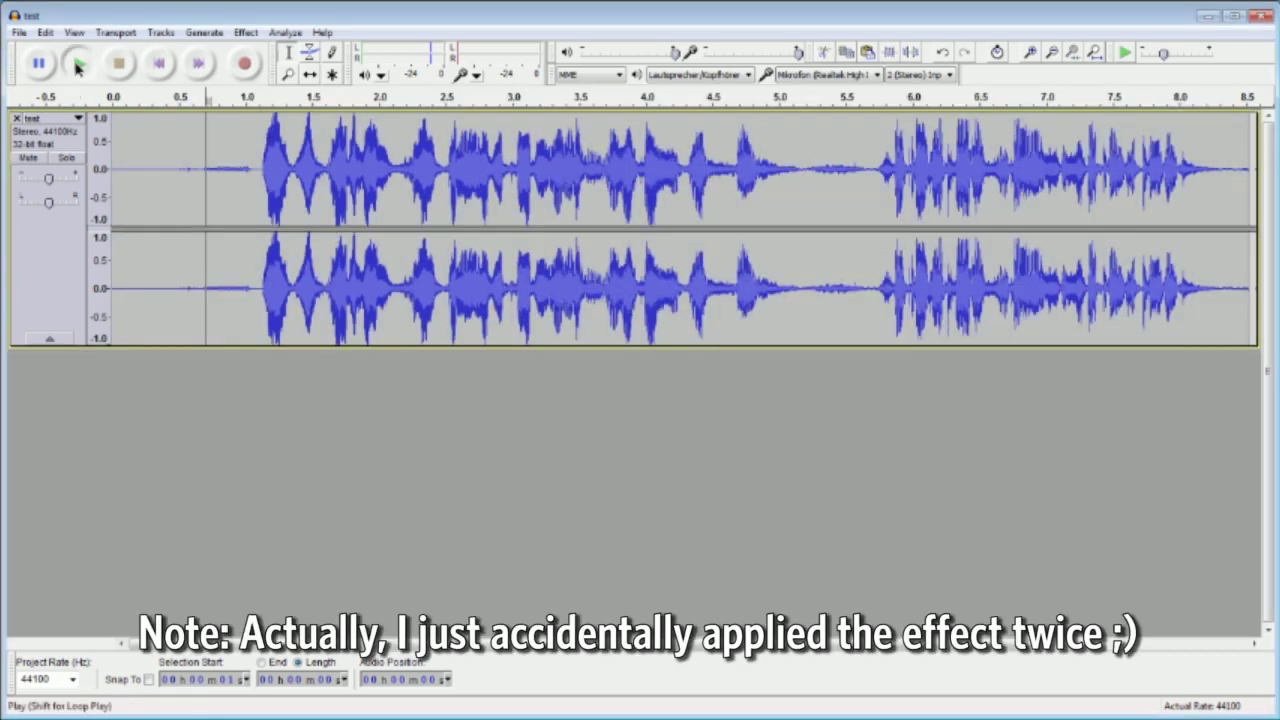
left_click(78, 63)
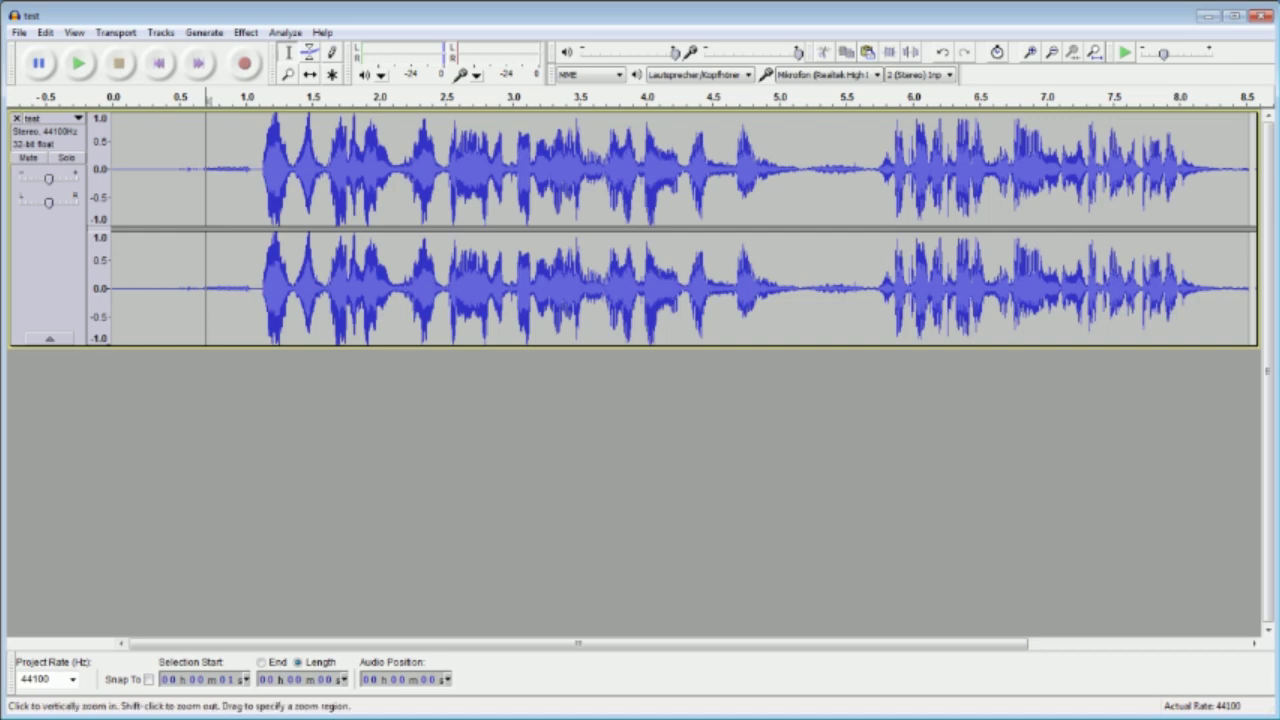
- Remove the test track from the project
left_click(30, 120)
left_click(282, 441)
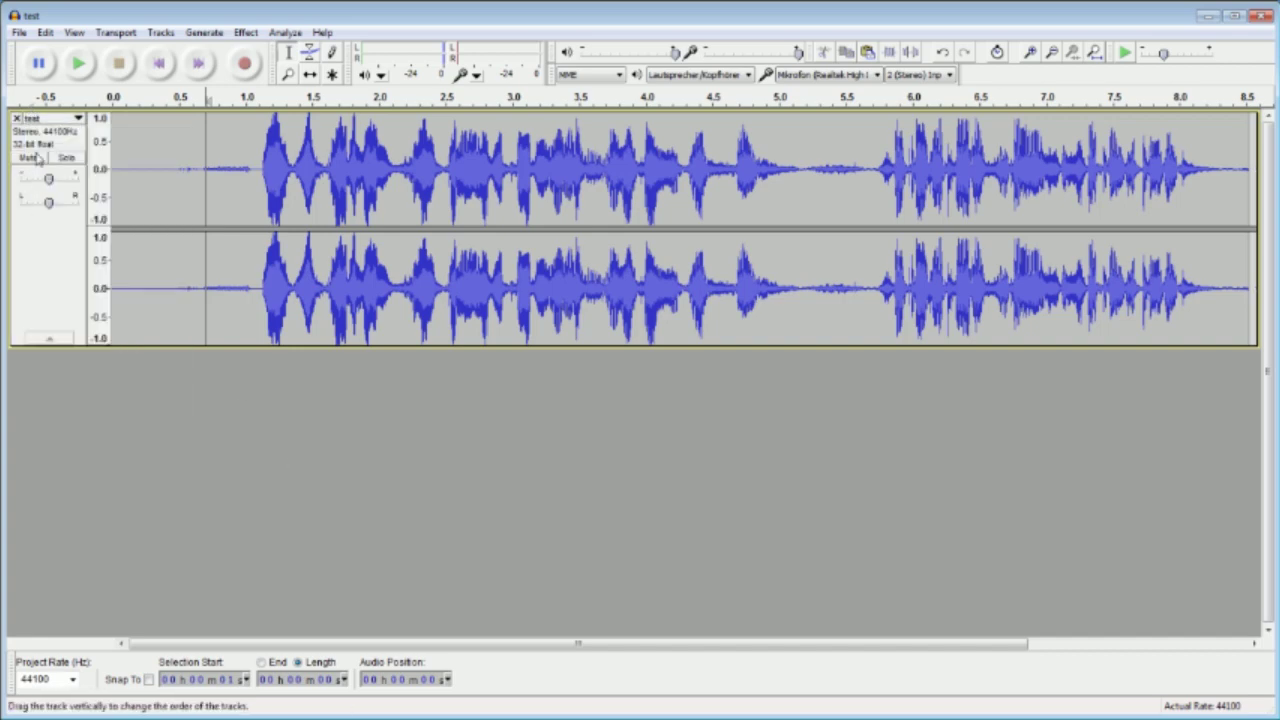
left_click(16, 118)
- Open the recording ep104_nahs.wav from the src_audio folder and align its project window with the screen's upper edge
left_click(19, 32)
left_click(30, 66)
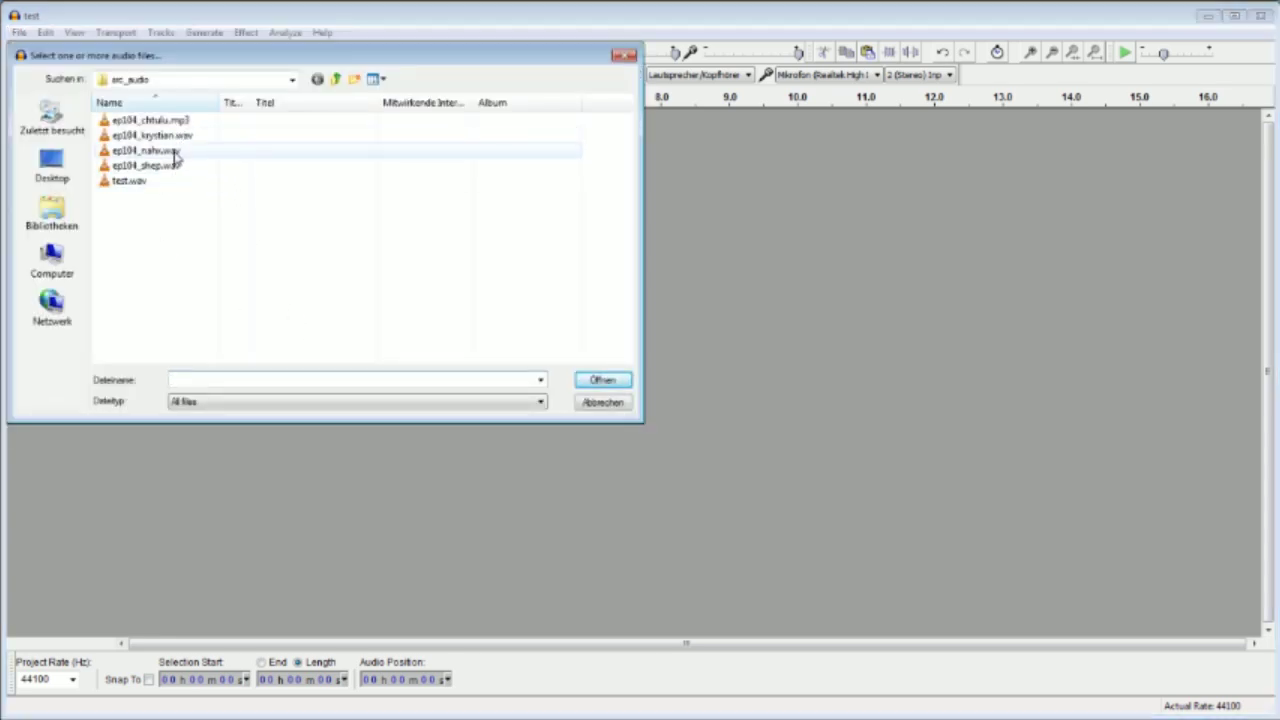
left_click(174, 151)
left_click(602, 380)
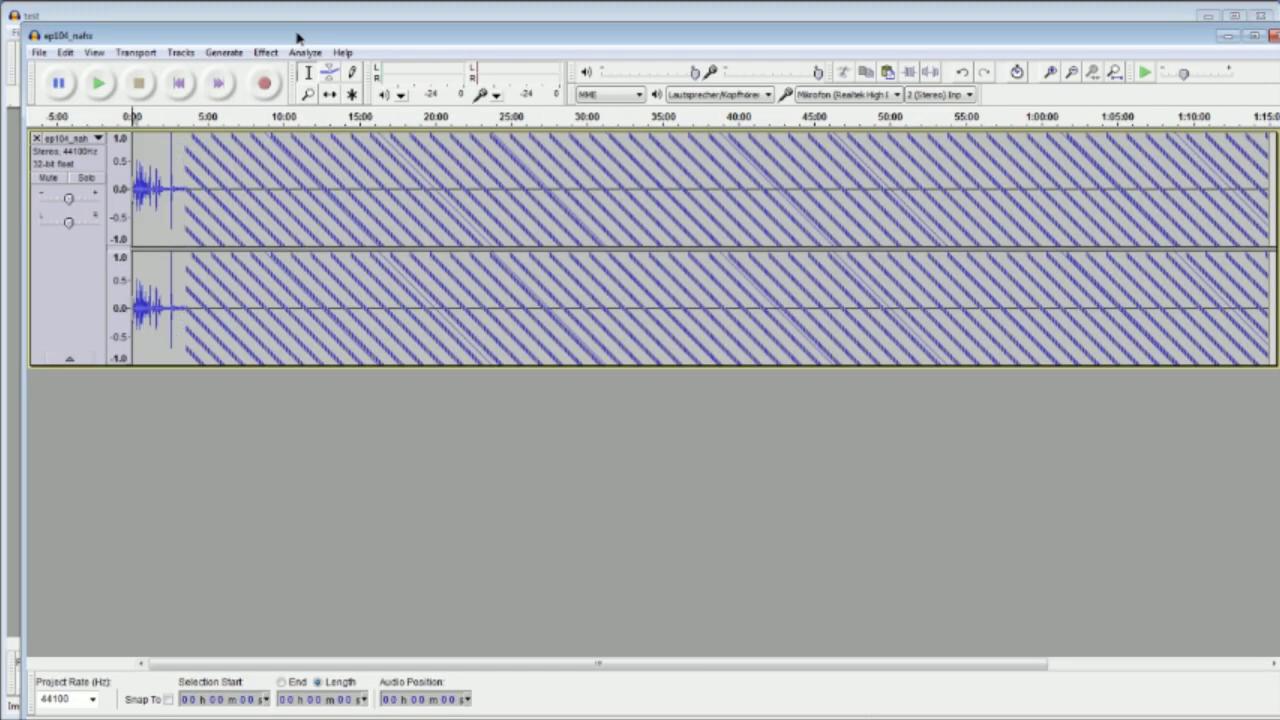
left_click_drag(294, 34, 281, 17)
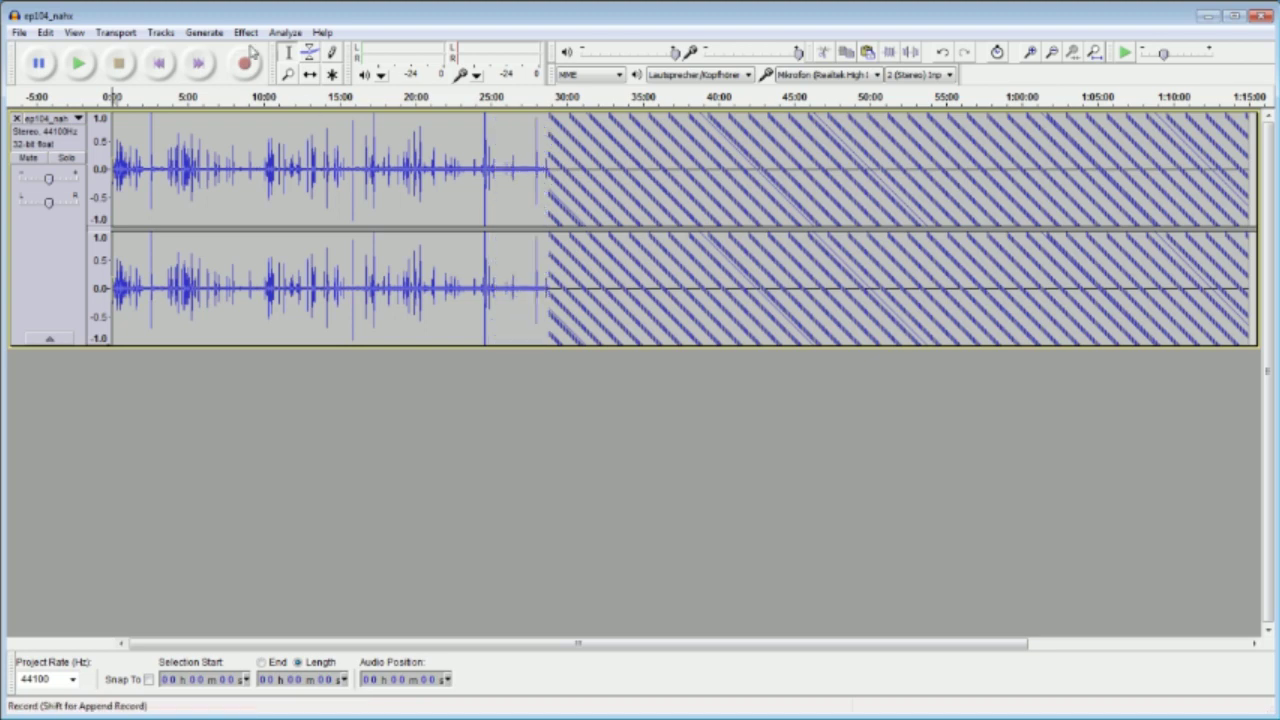
- Magnify the recording around 15:30 and select the silent stretch of about 14 s starting at 15:28
left_click(287, 76)
left_click(335, 170)
left_click(335, 170)
left_click(335, 170)
left_click(380, 170)
left_click(380, 170)
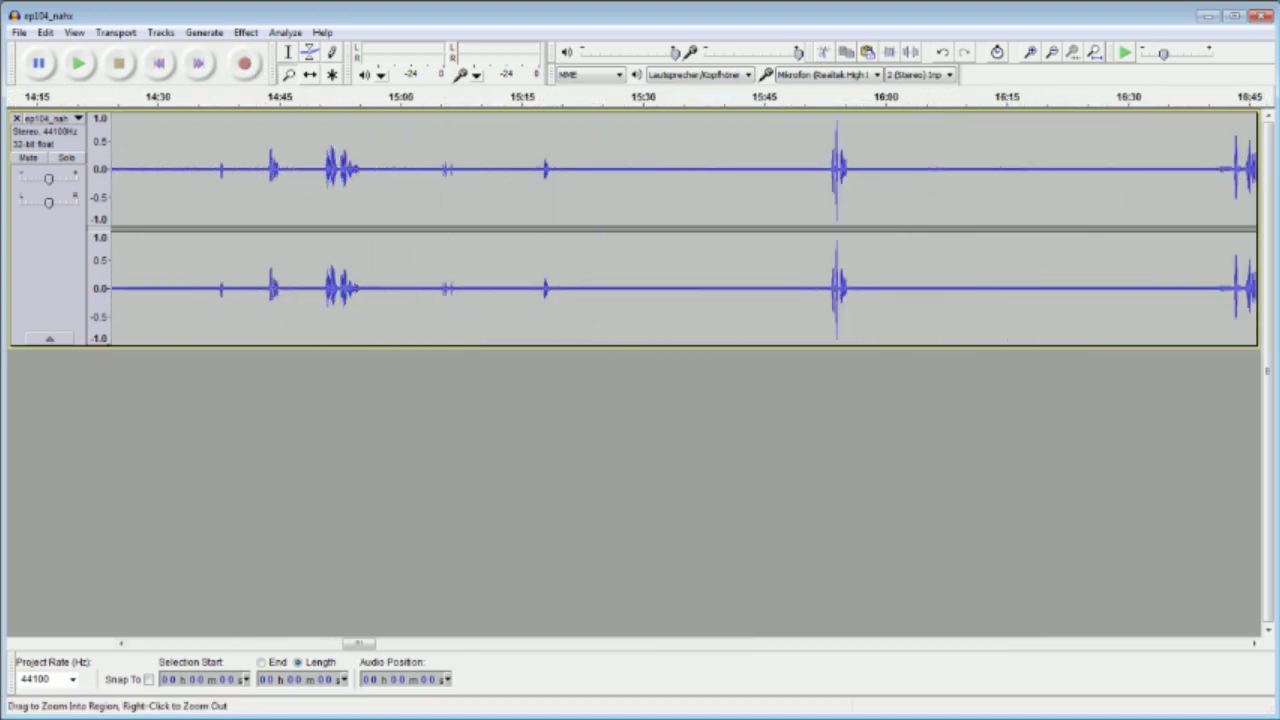
mouse_move(631, 200)
left_mouse_down()
mouse_move(803, 200)
mouse_move(742, 200)
left_mouse_up()
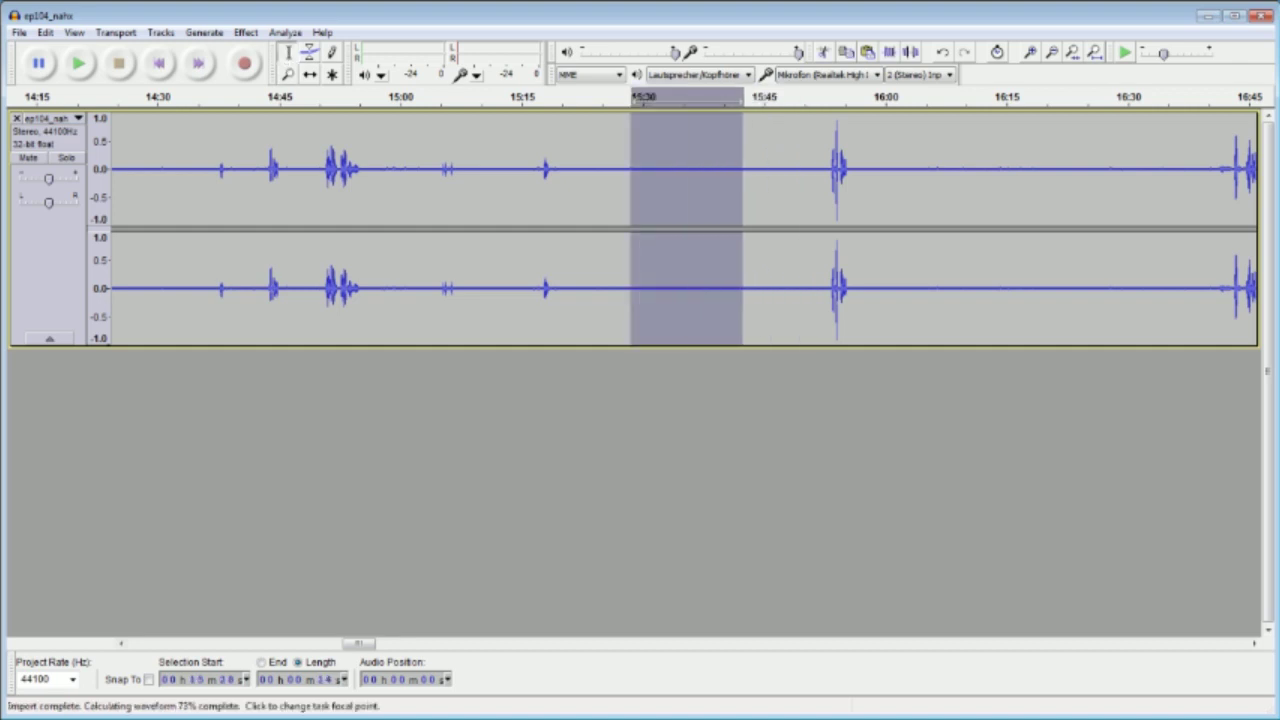
- Play the quiet speech from about 14:50 for a few seconds
left_click(318, 200)
left_click(78, 65)
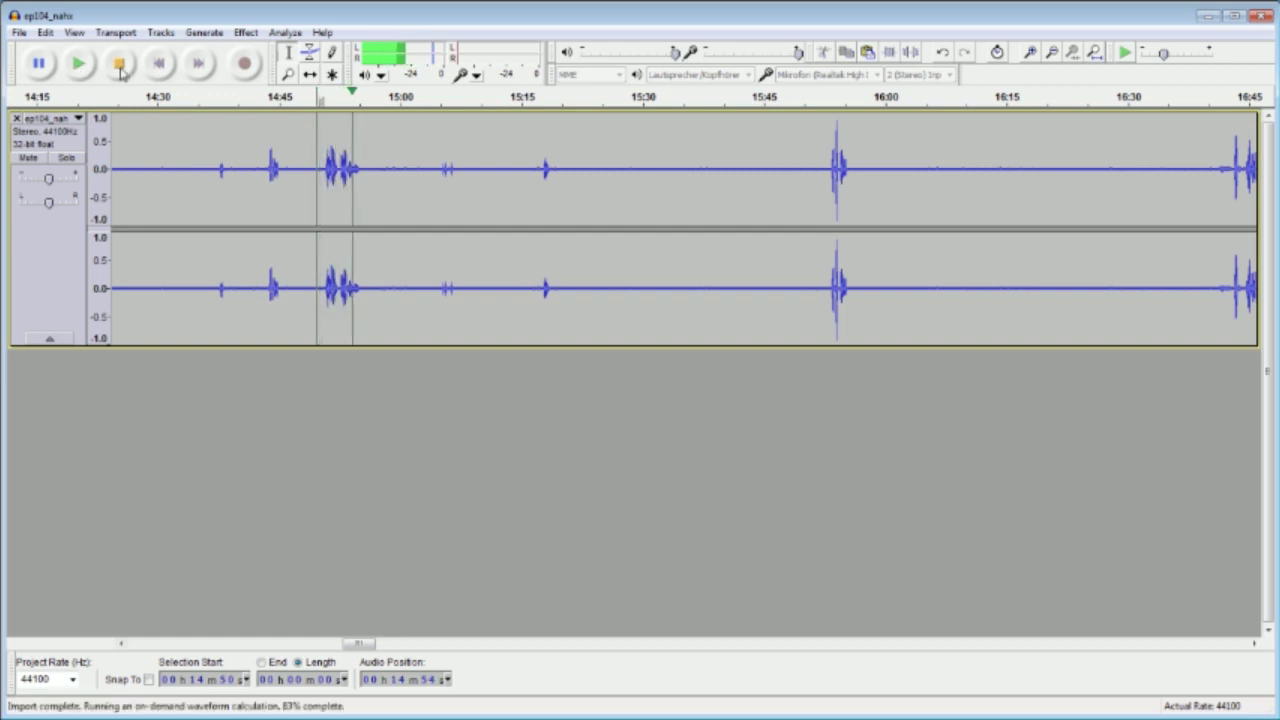
left_click(119, 64)
- Play the loud passage from about 24:33 for a few seconds
left_click_drag(366, 645, 512, 677)
left_click(296, 180)
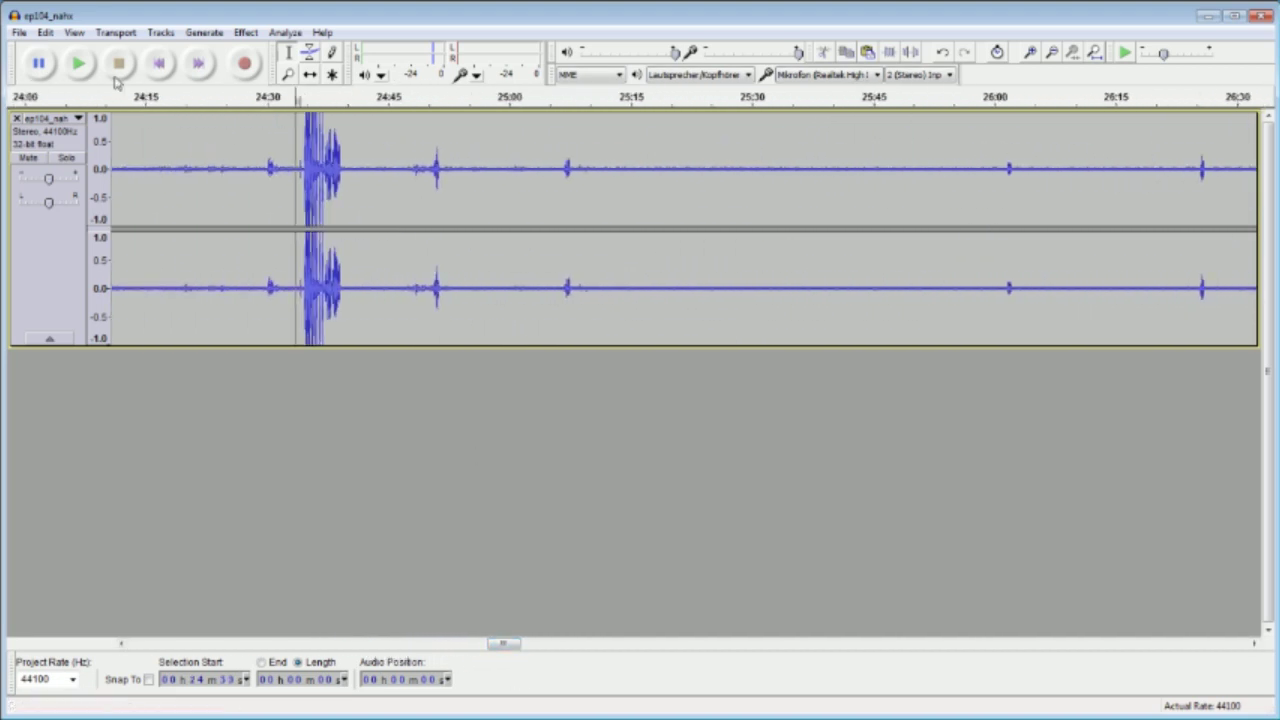
left_click(80, 64)
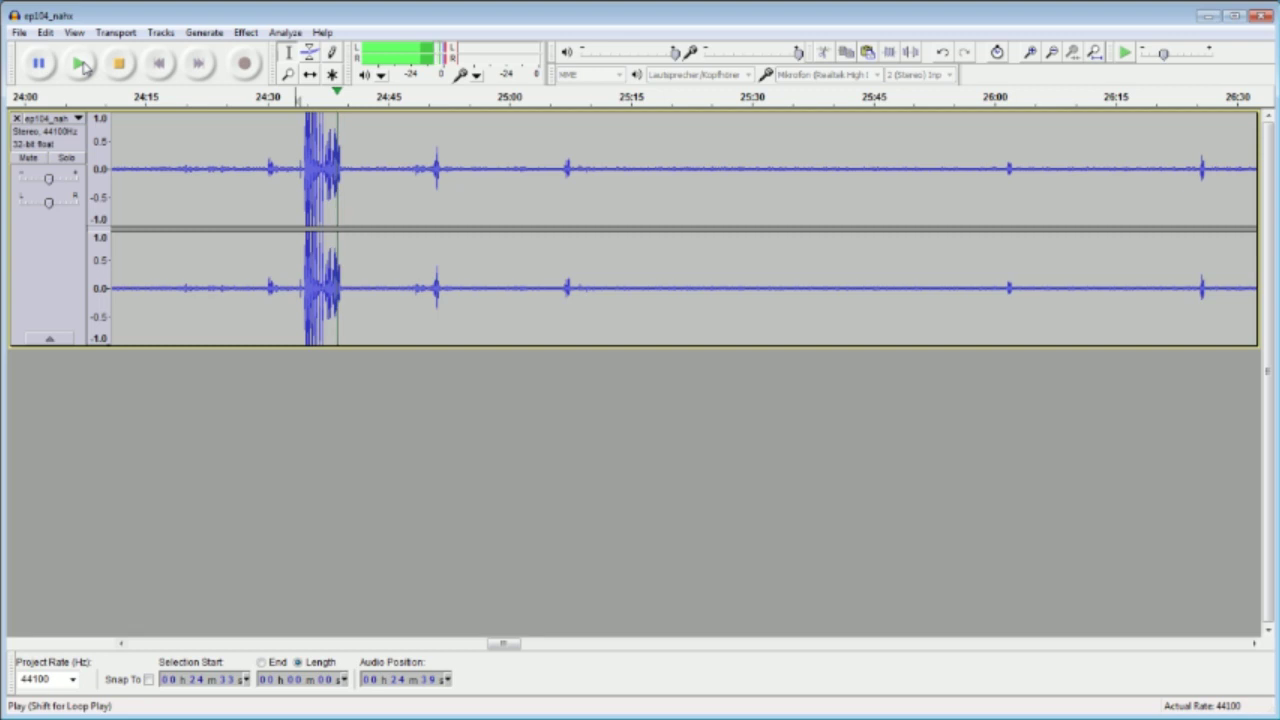
key("space")
- Play the quiet speech from about 34:40 for a few seconds
left_click_drag(508, 651, 654, 651)
left_click(430, 160)
left_click(74, 66)
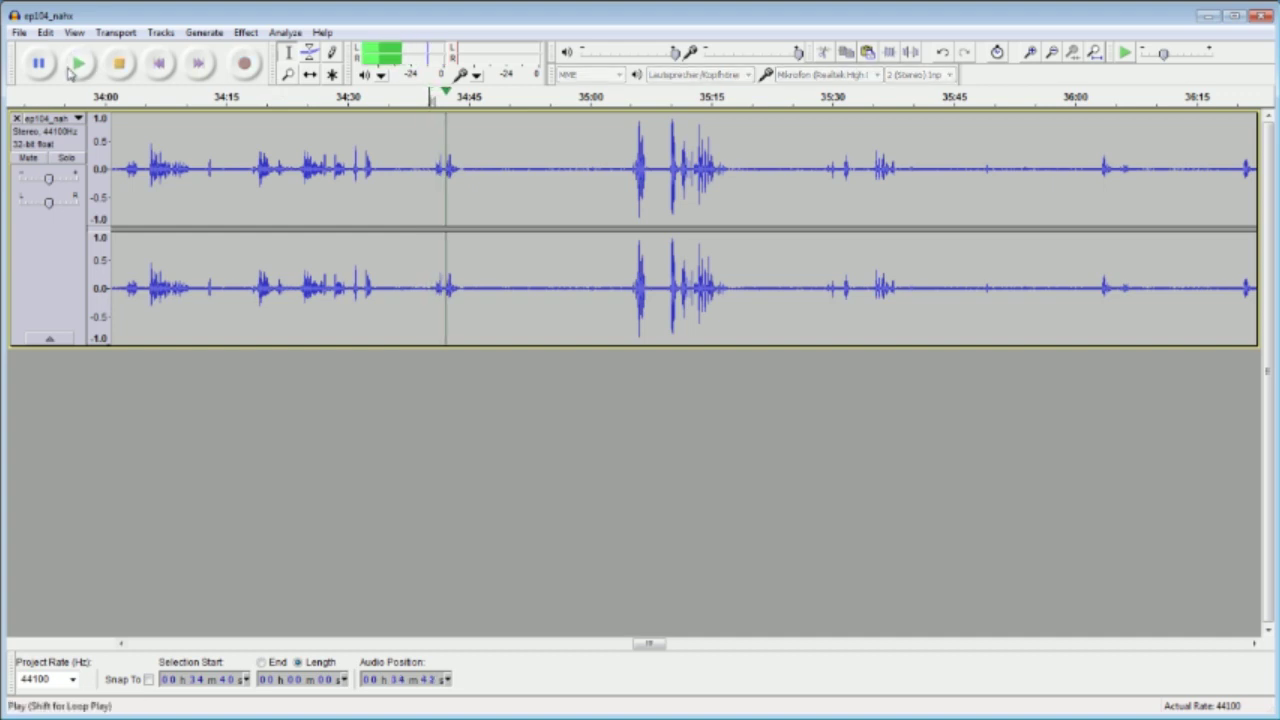
left_click(118, 66)
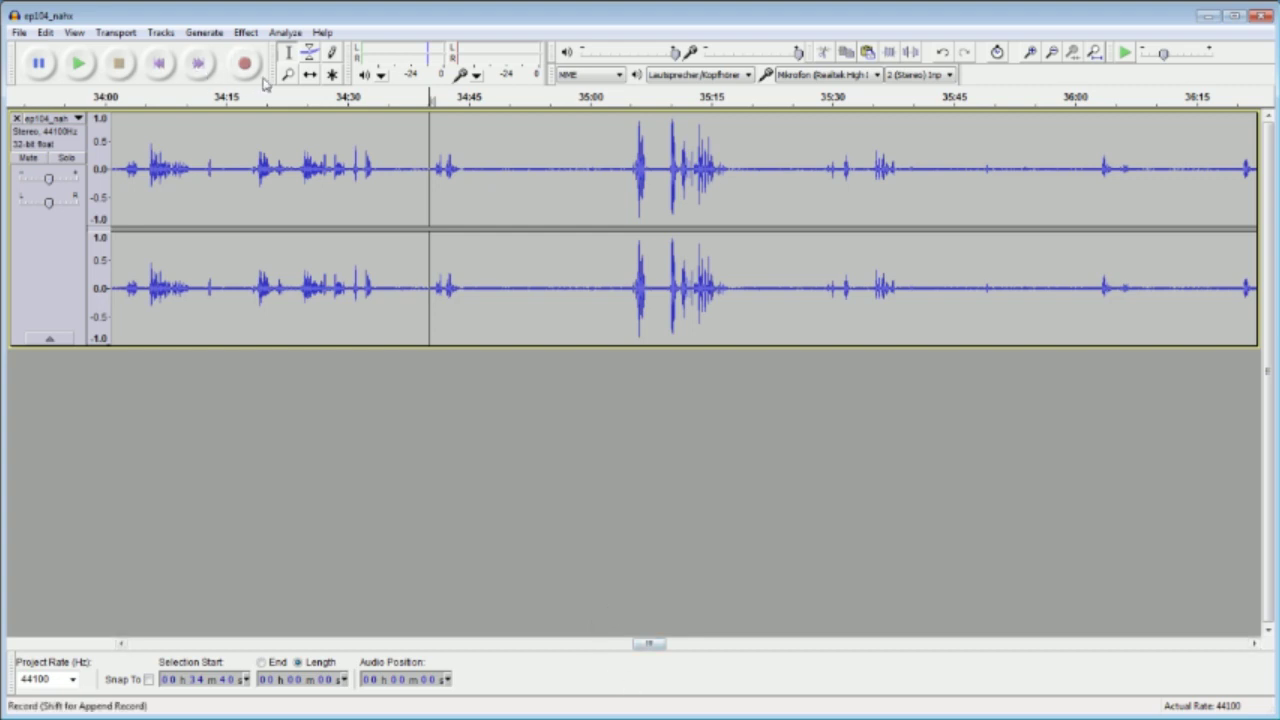
- Apply the Compressor to the whole recording with a -12 dB threshold, -40 dB noise floor and 10:1 ratio
key("ctrl+a")
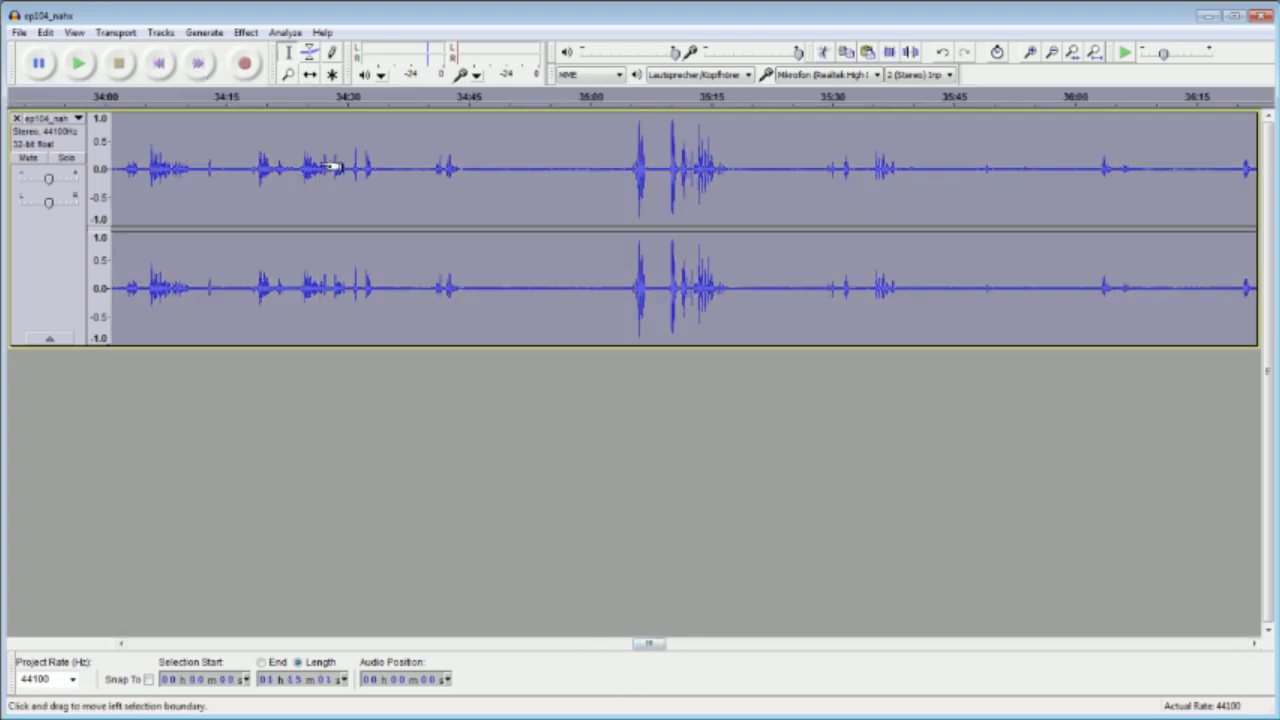
left_click(246, 32)
left_click(329, 198)
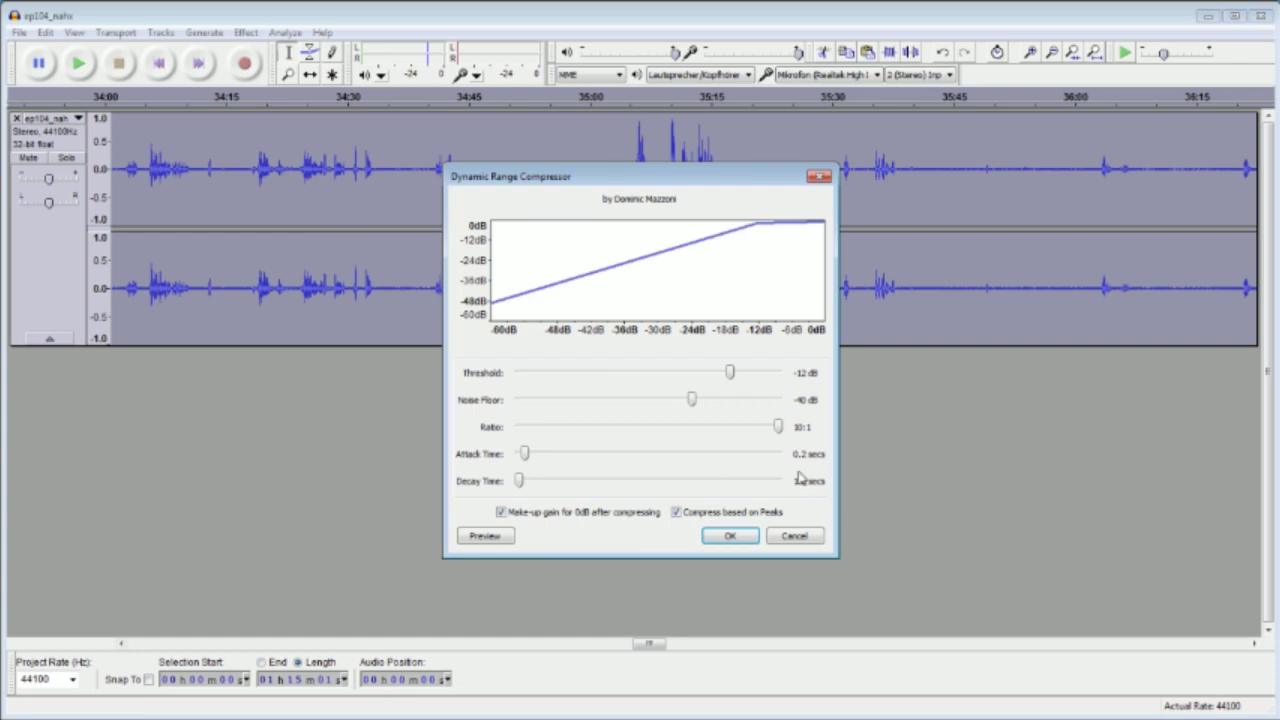
left_click(730, 536)
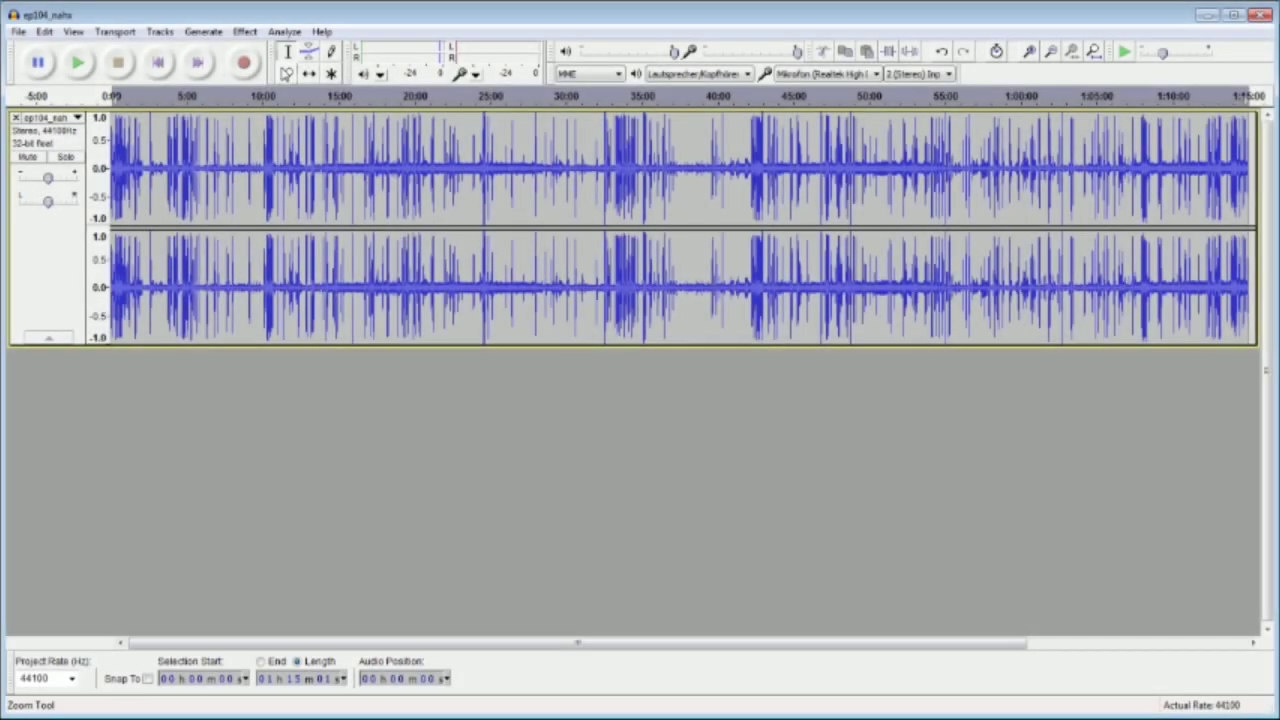
- Inspect the compressed waveform between about 56:00 and 1:01:00 and play it from 59:14
left_click(287, 73)
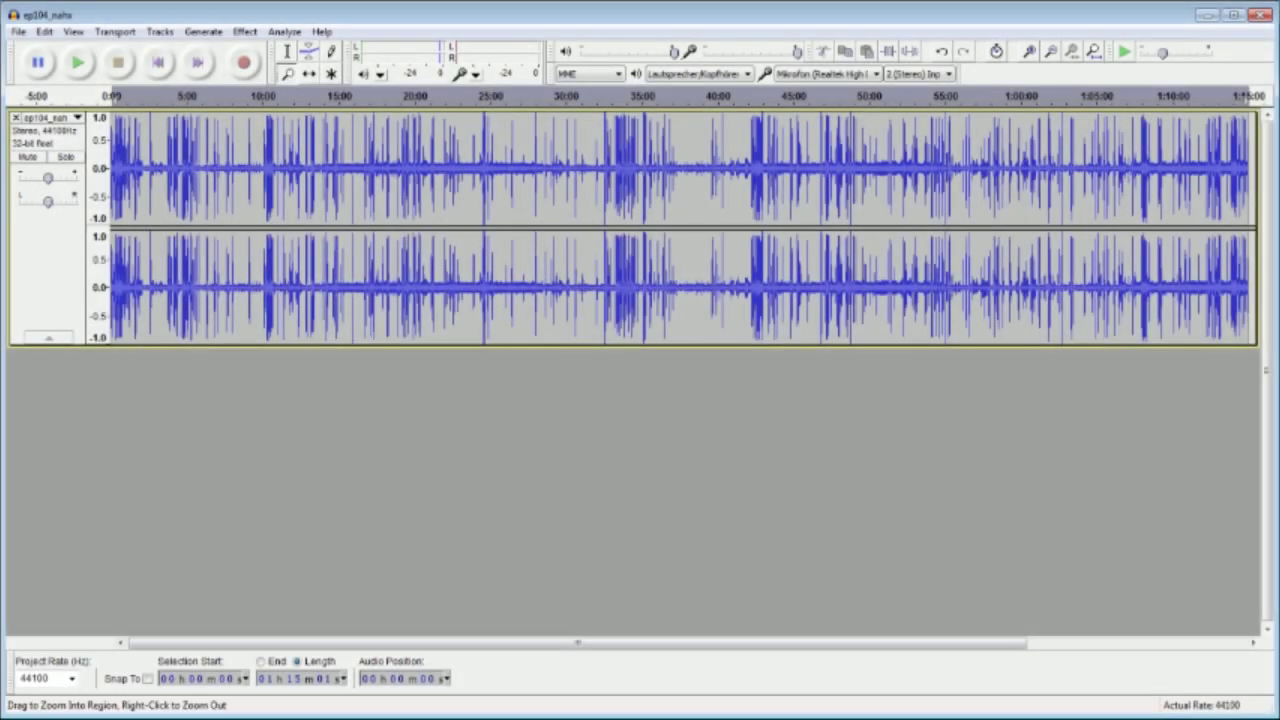
left_click(511, 230)
left_click(511, 230)
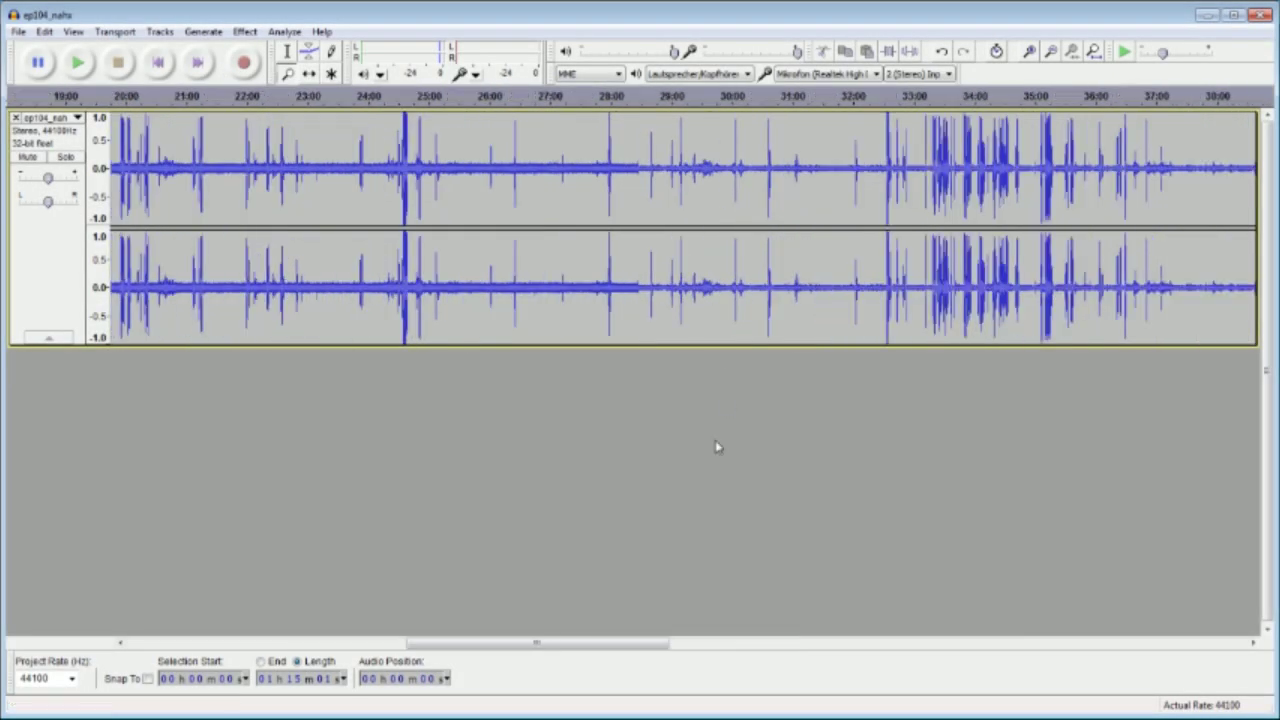
left_click_drag(531, 646, 897, 509)
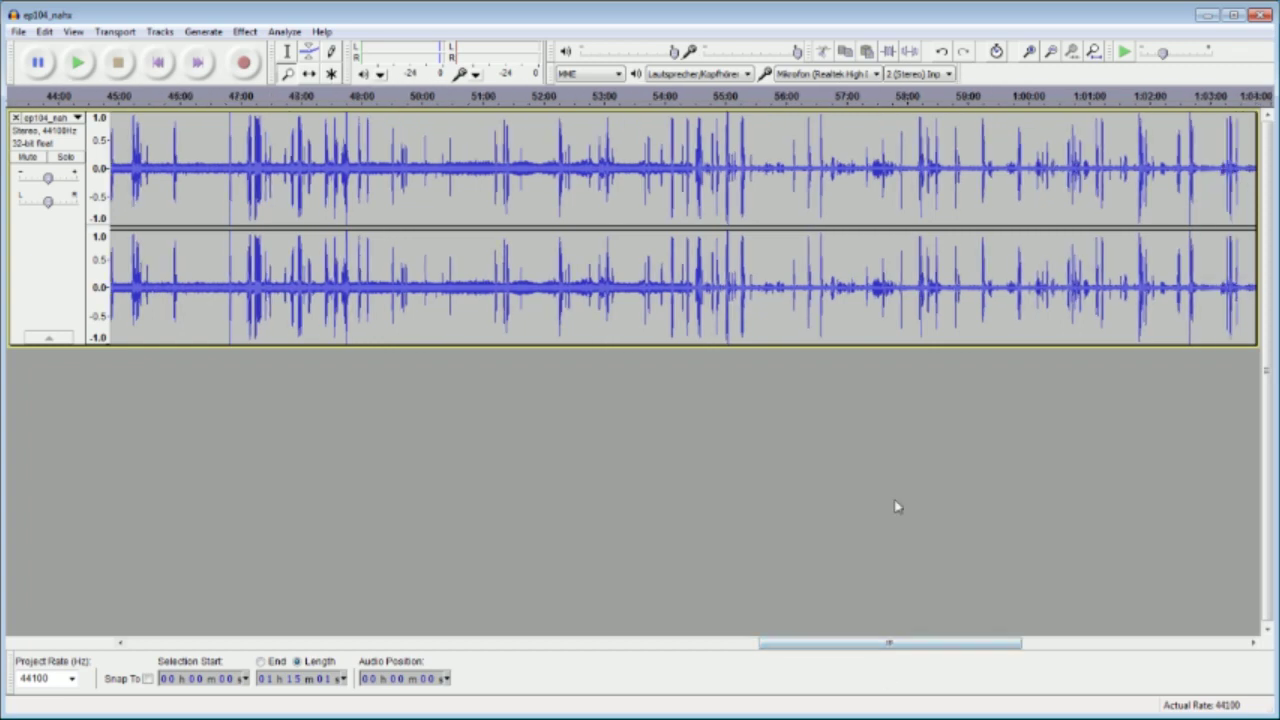
key("ctrl+1")
key("ctrl+1")
left_click_drag(931, 646, 992, 647)
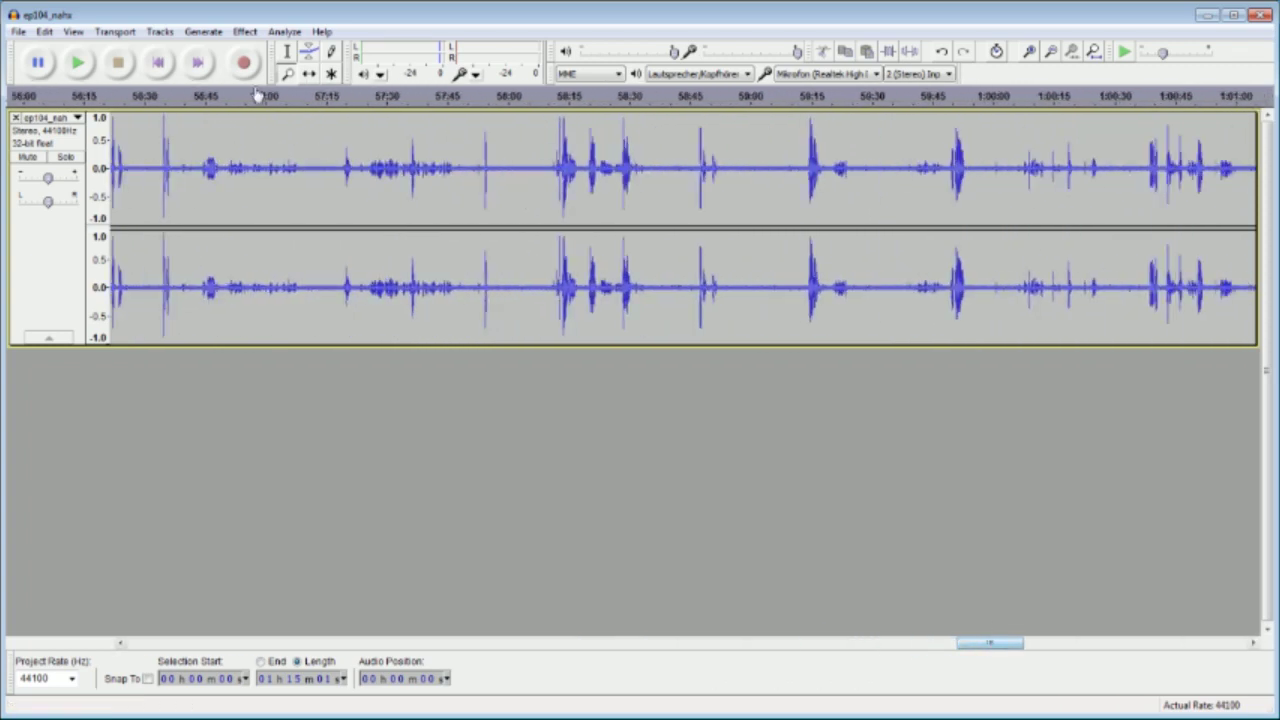
left_click(948, 157)
left_click(810, 160)
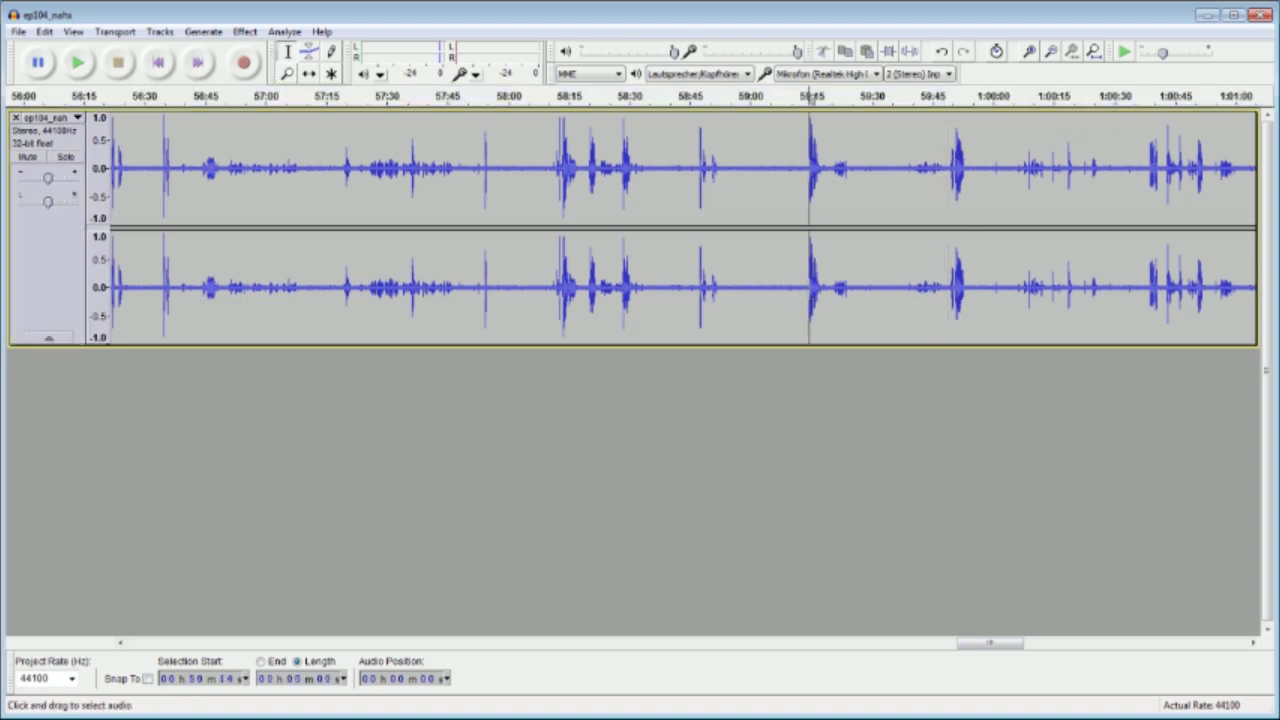
left_click(84, 64)
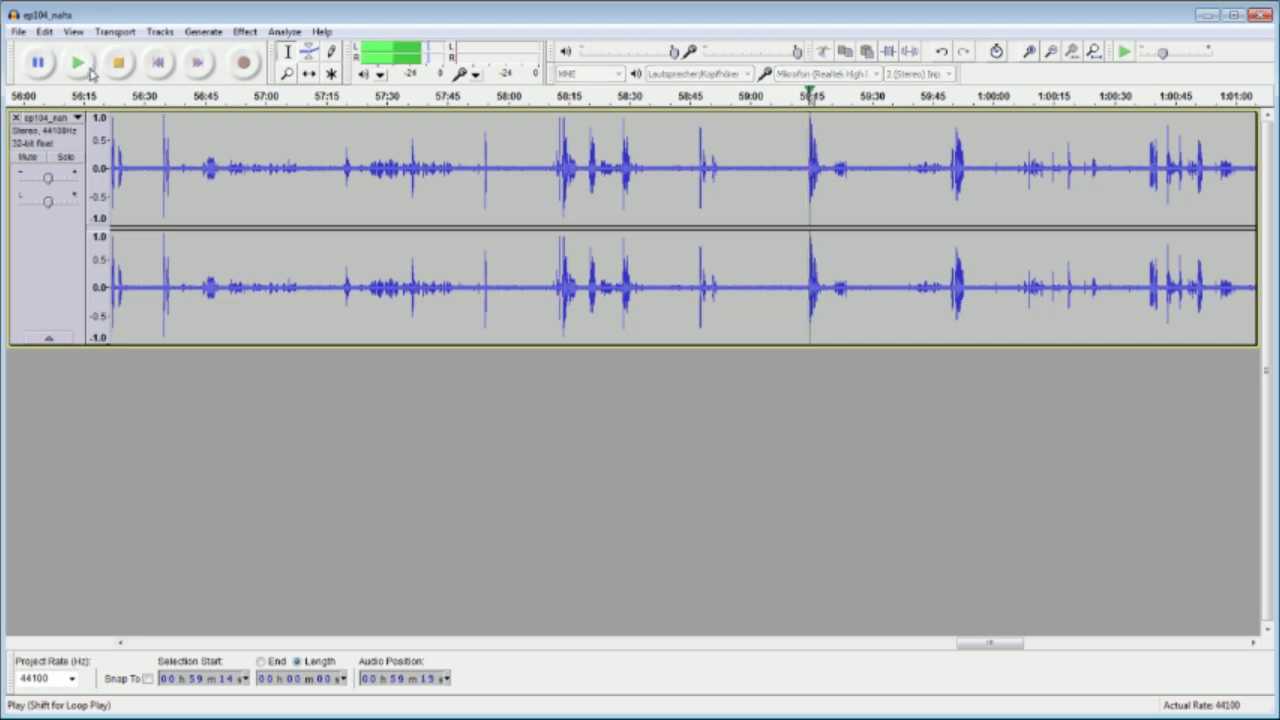
- Play the compressed recording from about 59:49 for a few seconds
left_click(948, 140)
left_click(80, 72)
left_click(80, 72)
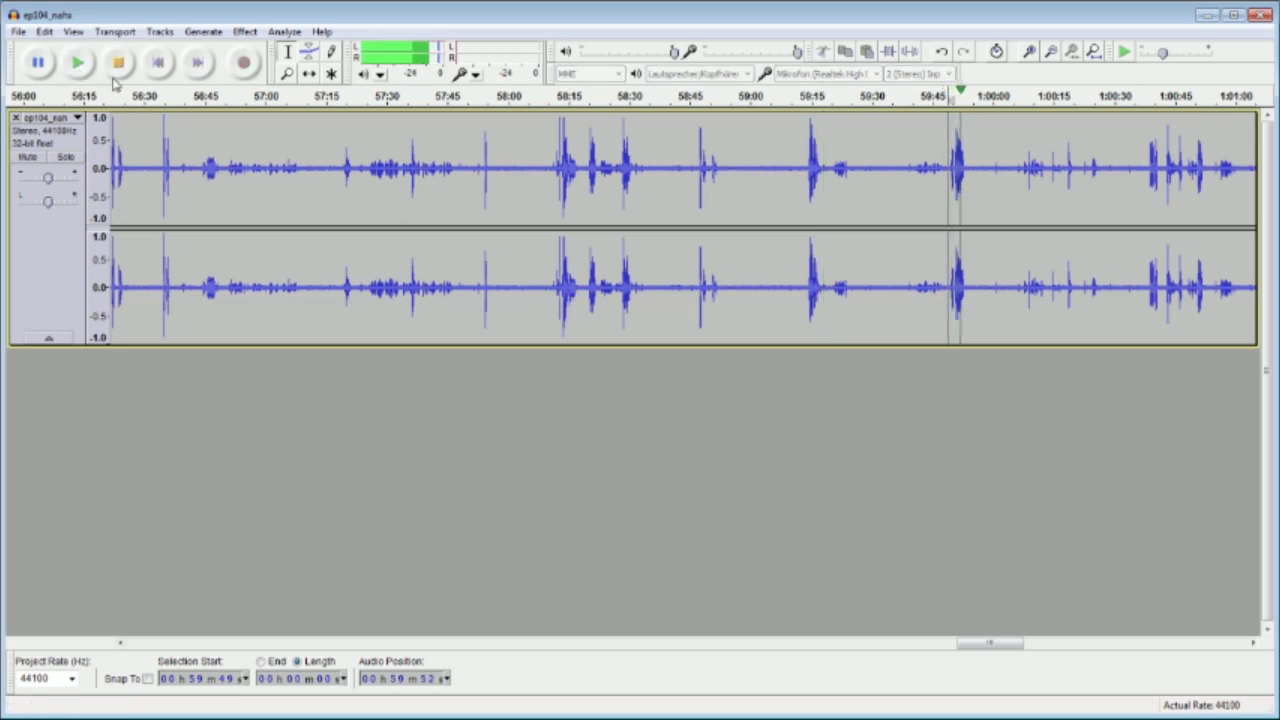
left_click(118, 64)
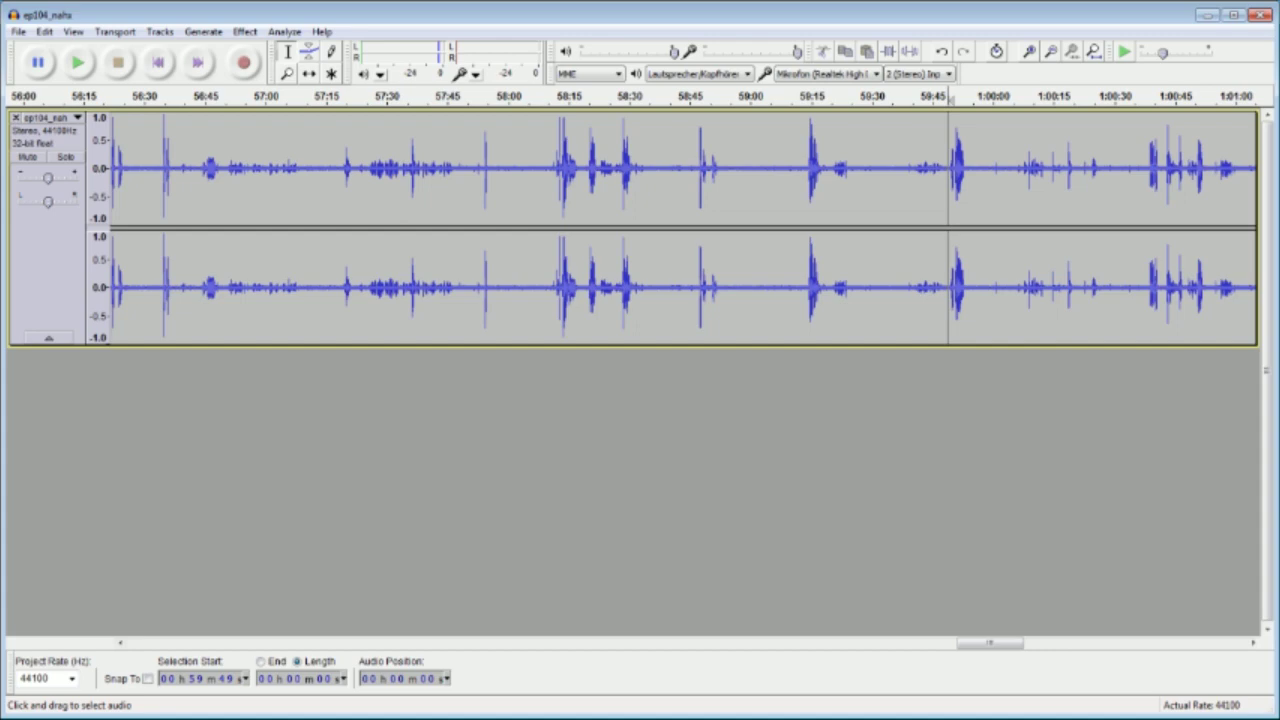
- Apply the Compressor again to the whole recording with the ratio set to 5:1
key("ctrl+a")
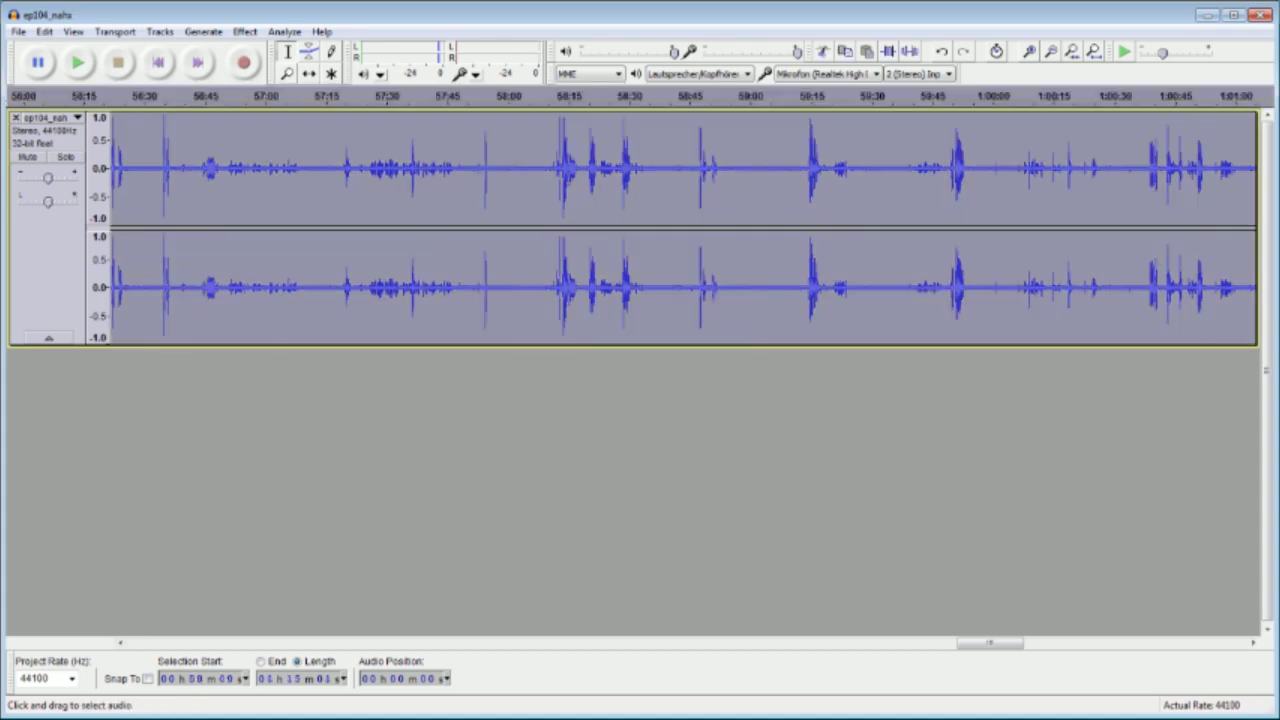
left_click(245, 31)
left_click(214, 199)
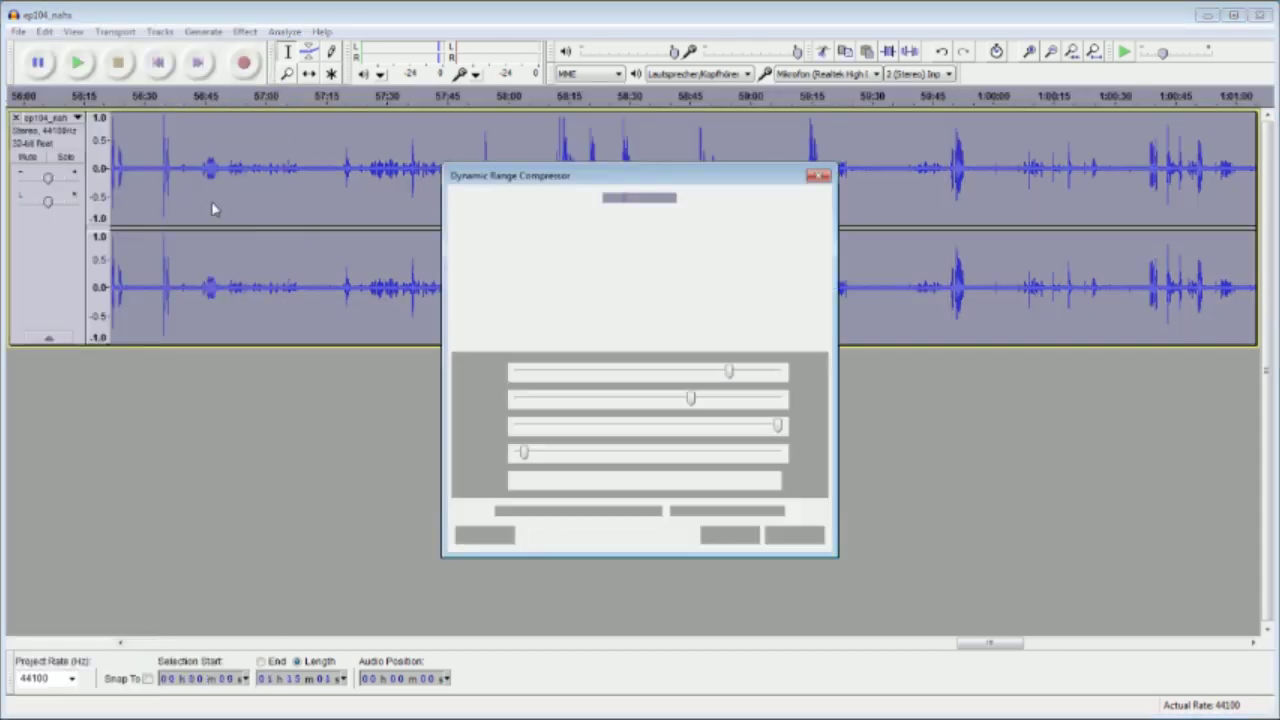
mouse_move(778, 426)
left_mouse_down()
mouse_move(767, 427)
mouse_move(790, 435)
left_mouse_up()
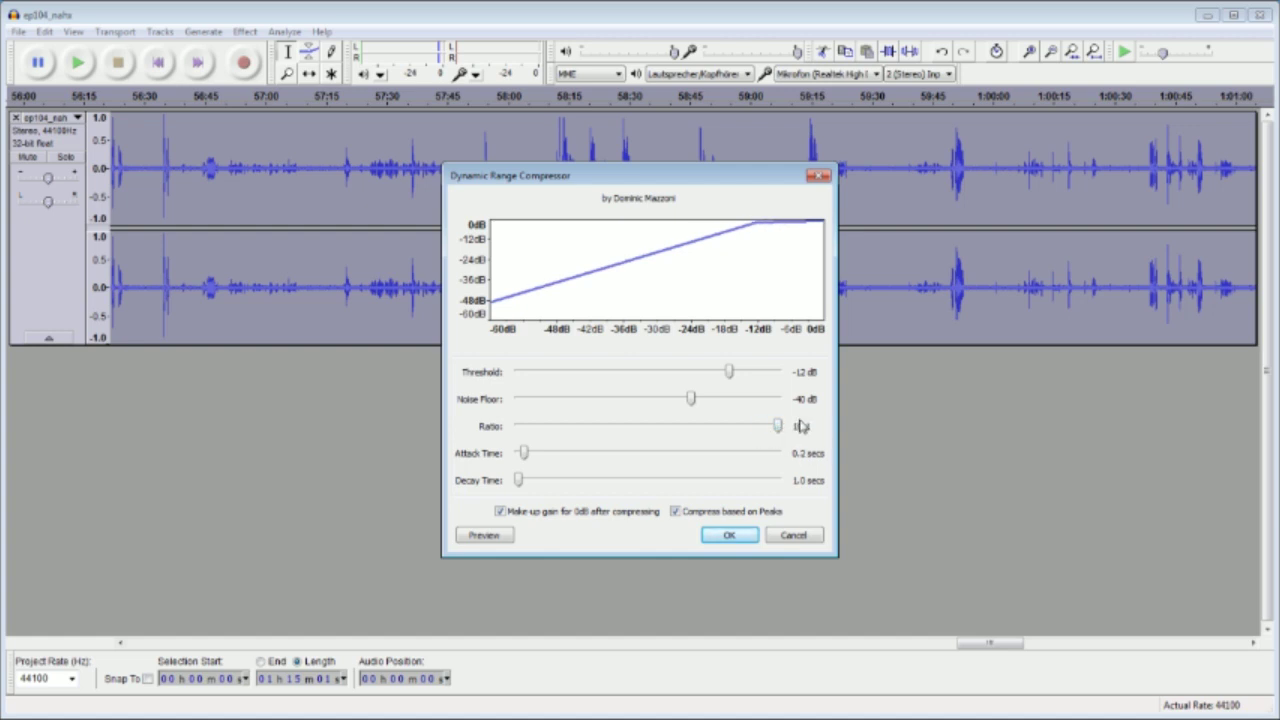
left_click_drag(779, 431, 632, 440)
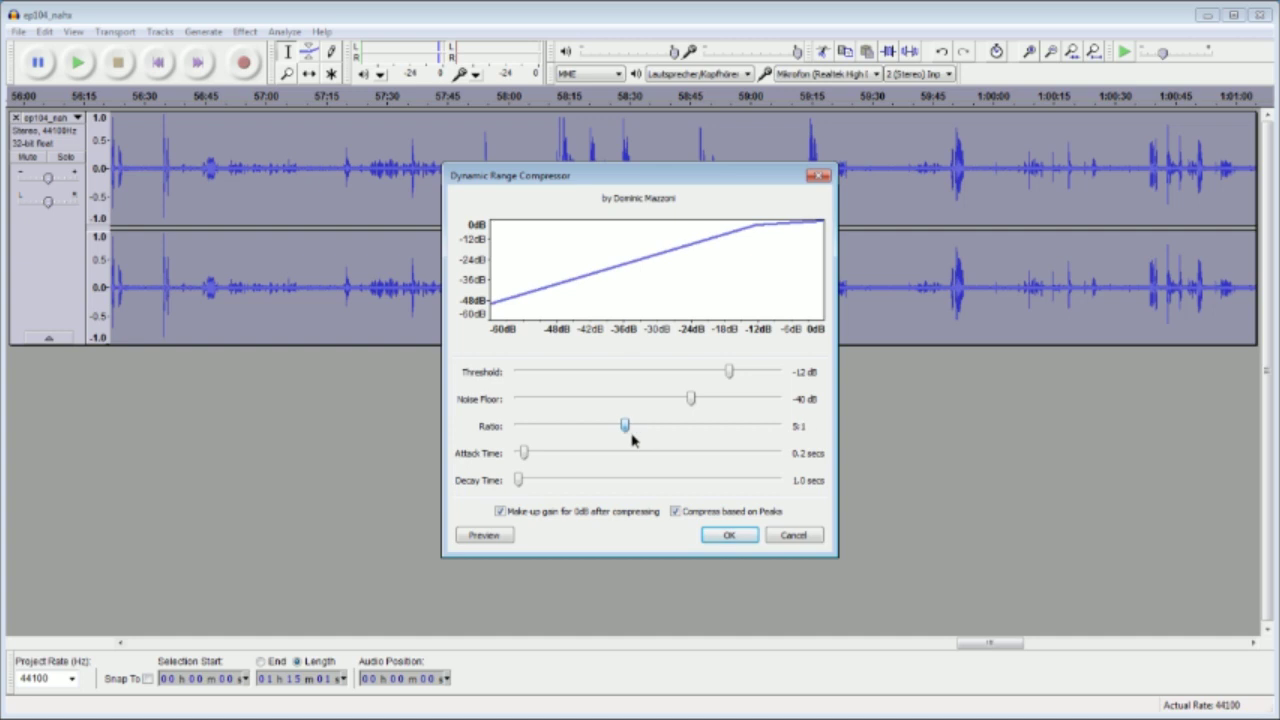
left_click(729, 536)
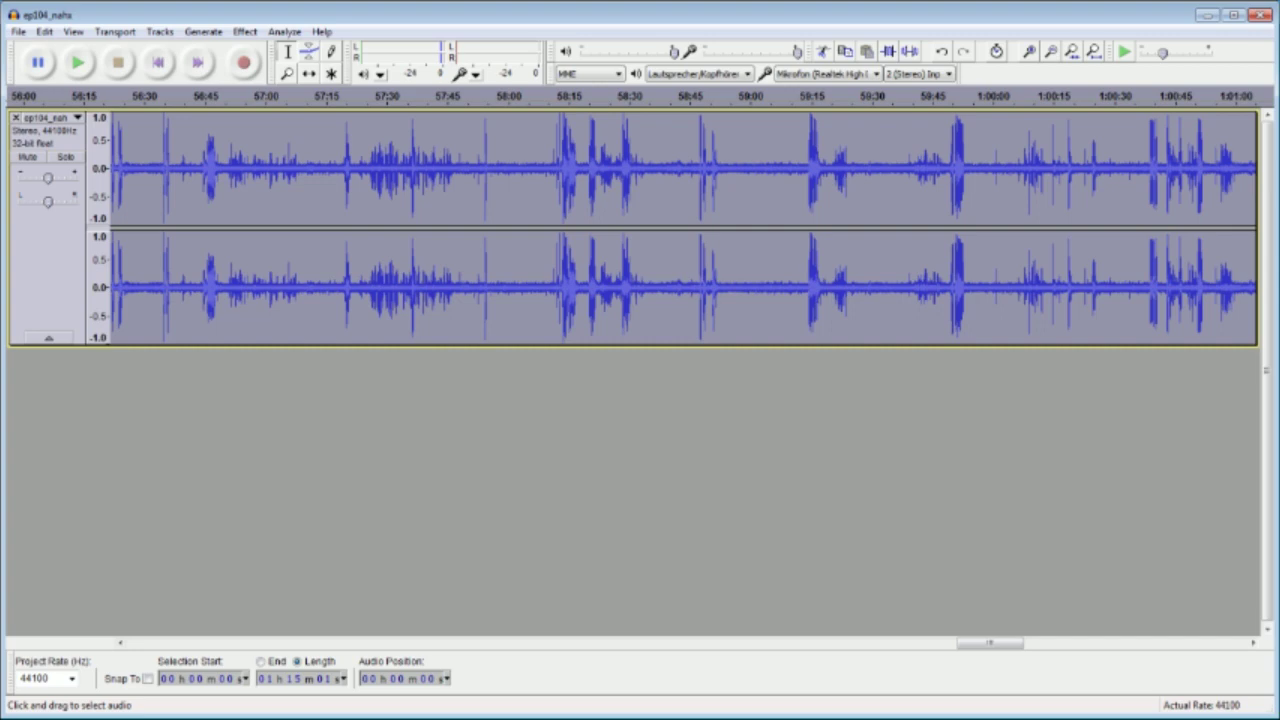
- Play the twice-compressed recording from about 59:14 to judge the speech volume
left_click(808, 180)
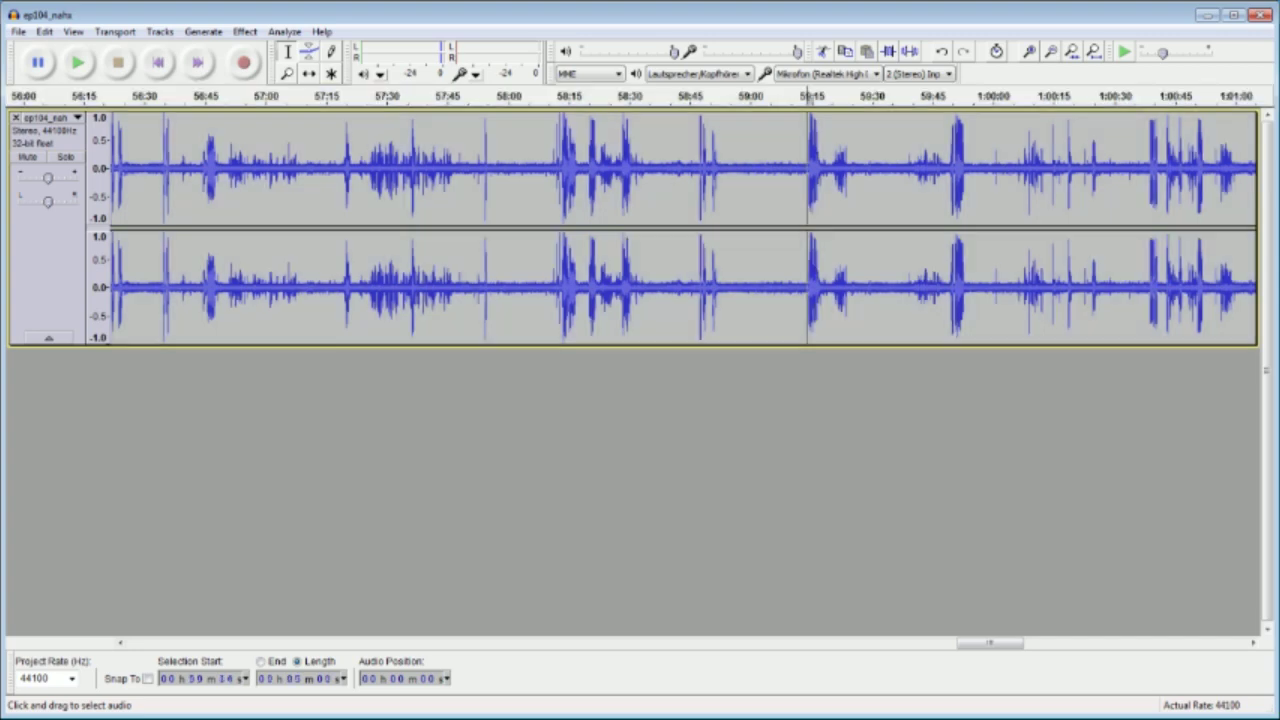
left_click(80, 65)
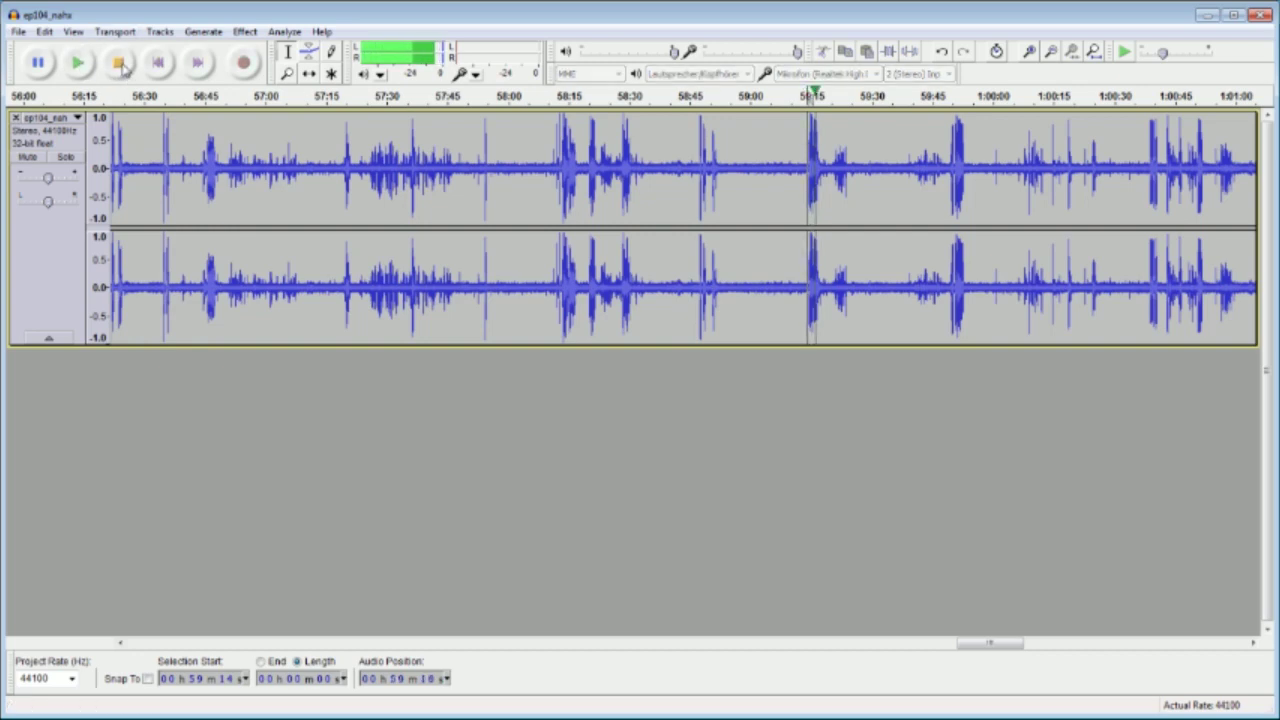
left_click(120, 65)
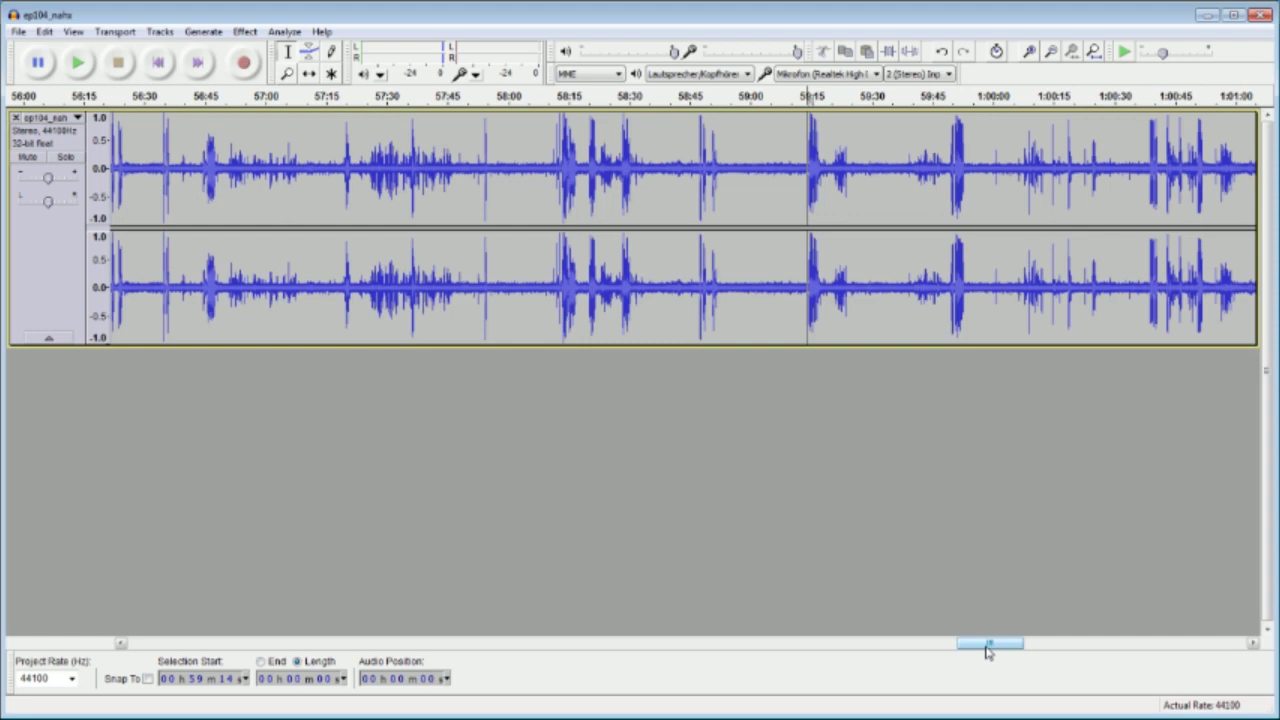
- Play the background noise between the spoken peaks from about 50:39
left_click_drag(987, 650, 880, 656)
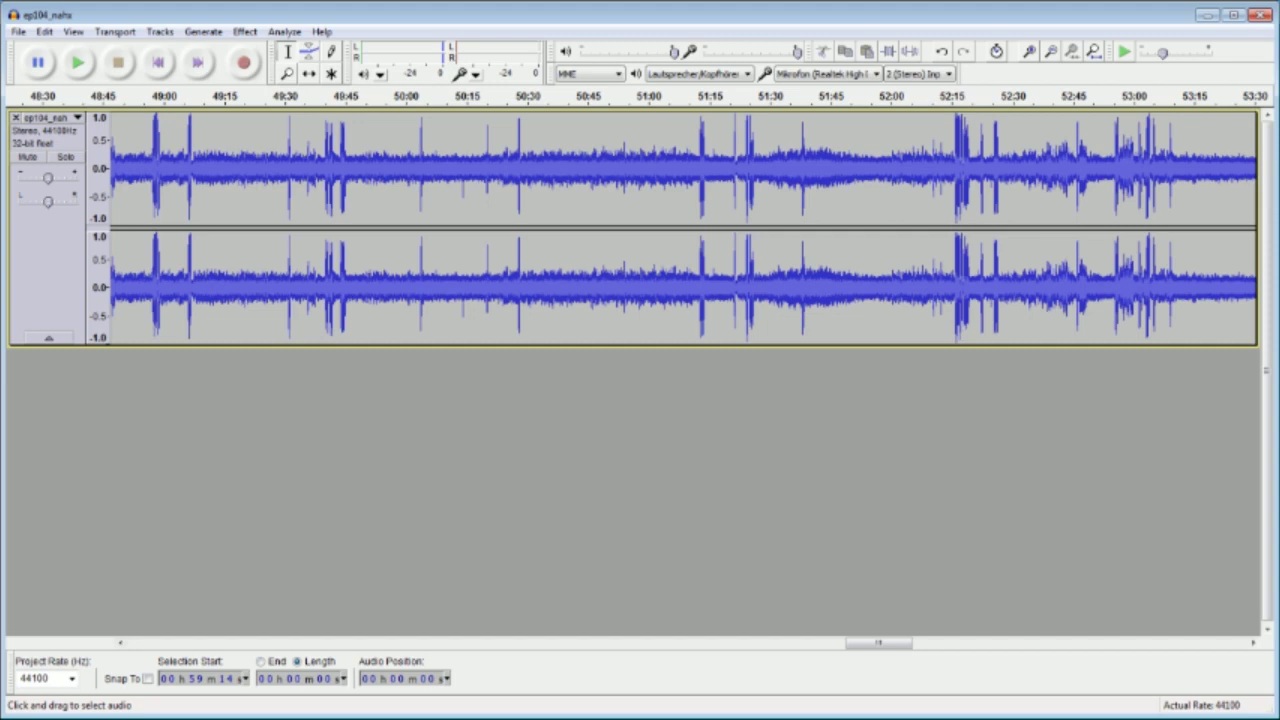
left_click(564, 280)
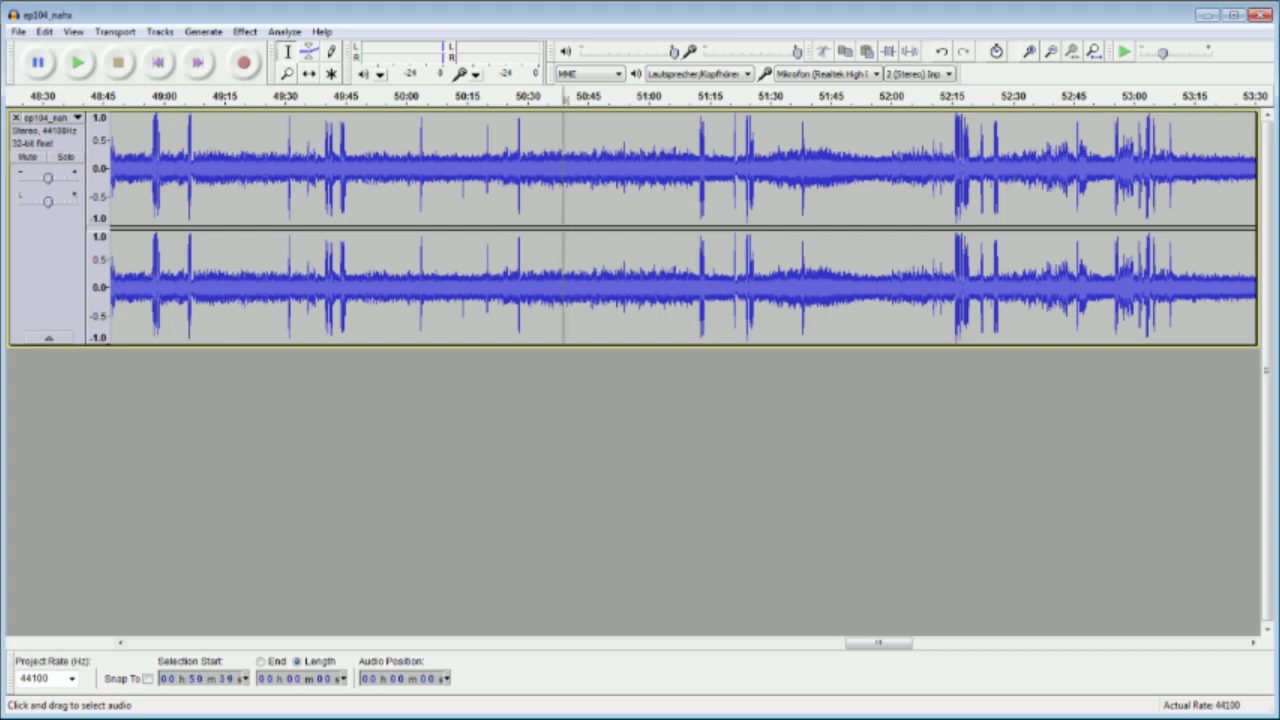
left_click(79, 63)
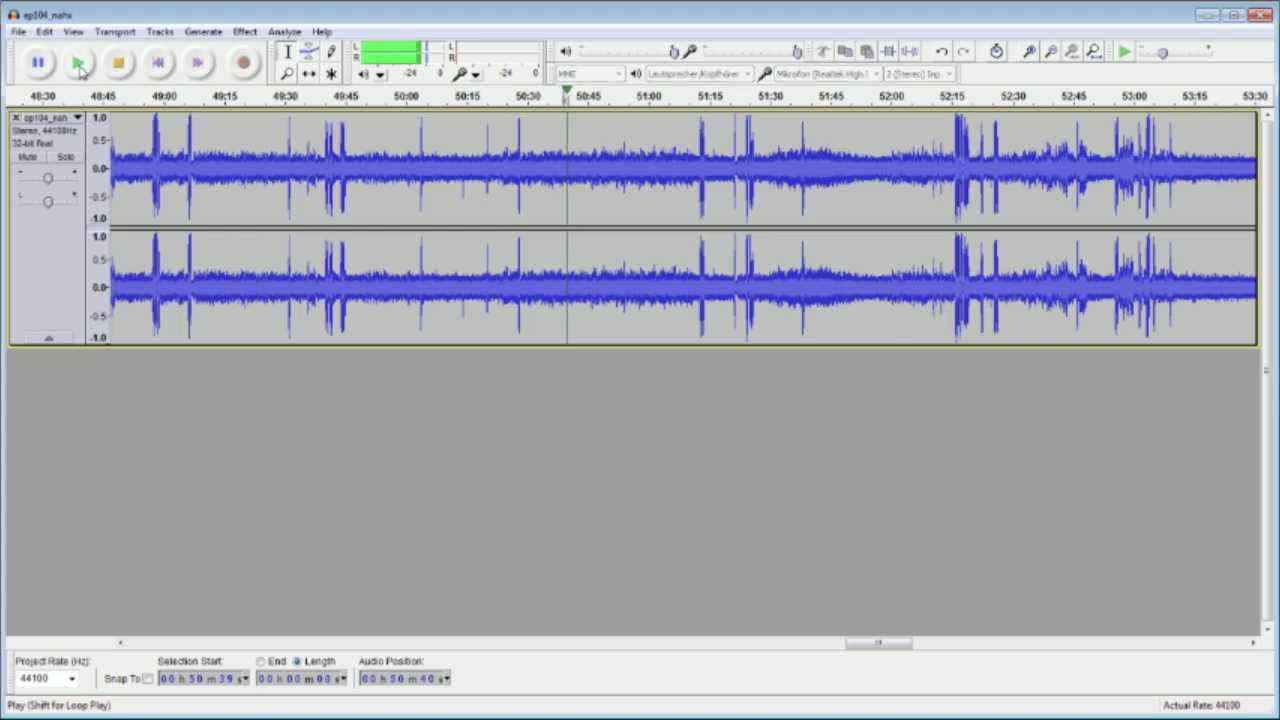
left_click(118, 63)
- Play the noise between the two swells from about 41:27
left_click_drag(891, 645, 729, 640)
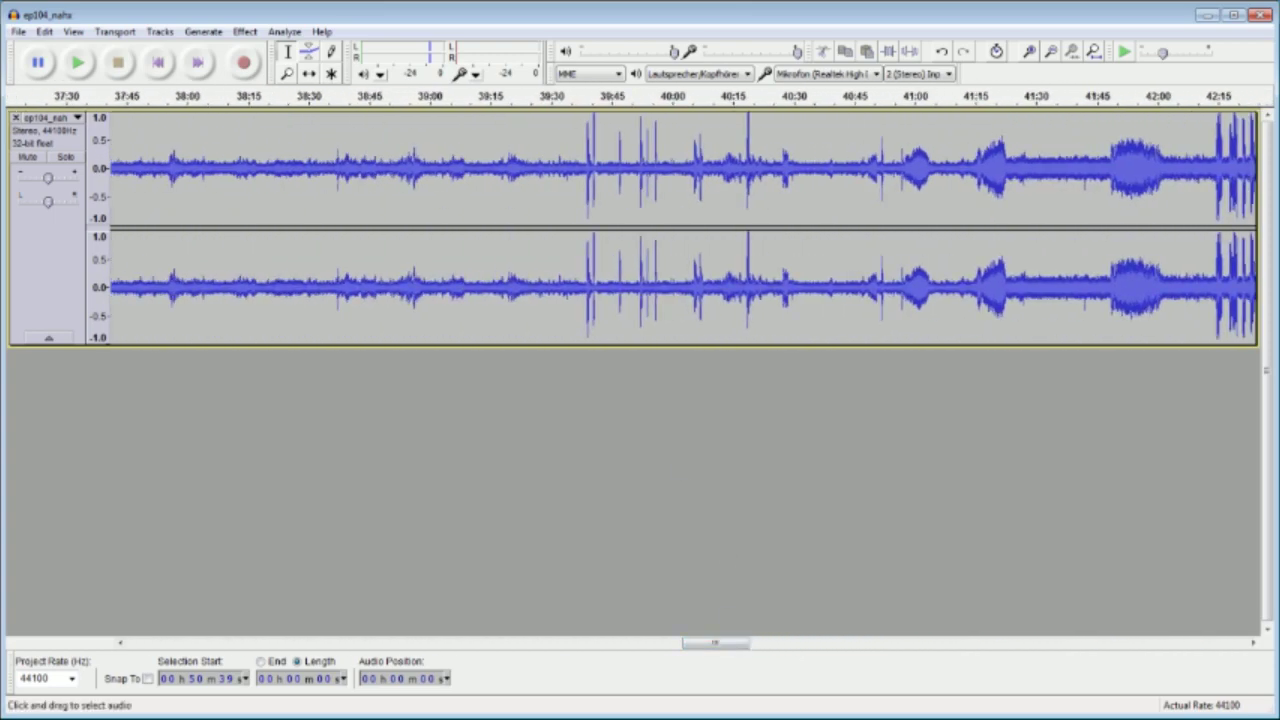
left_click(1028, 150)
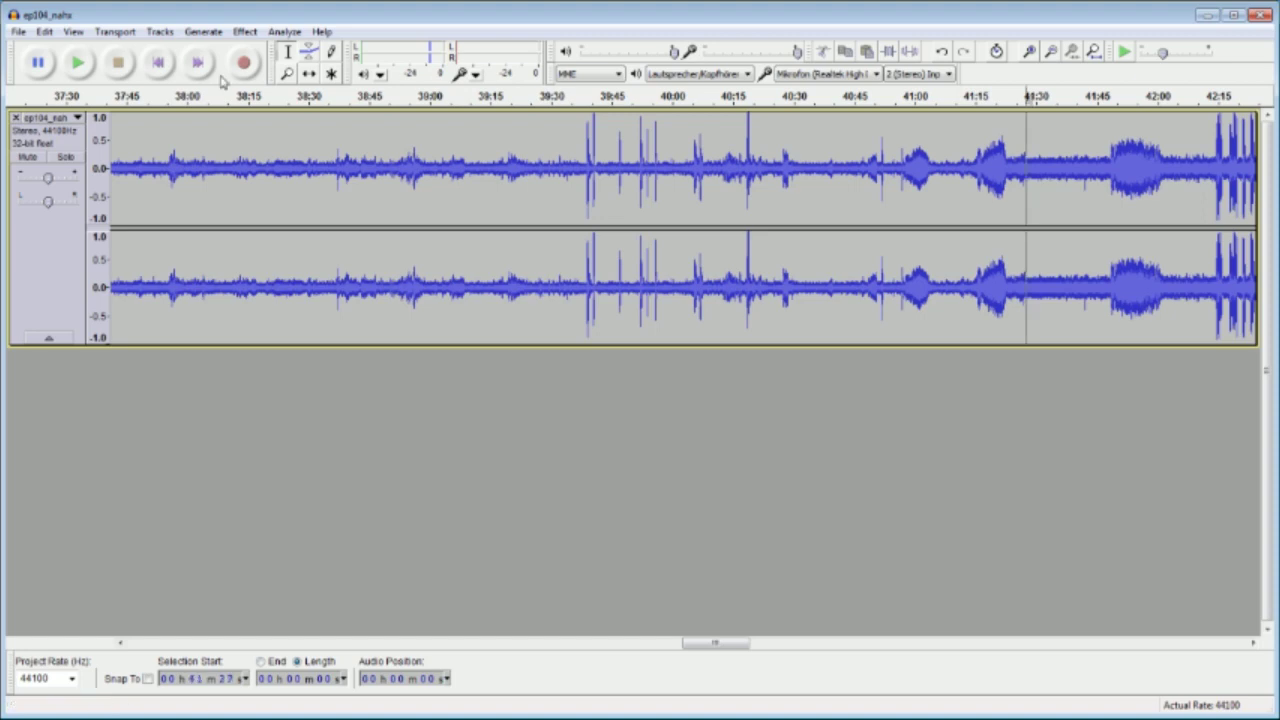
left_click(78, 63)
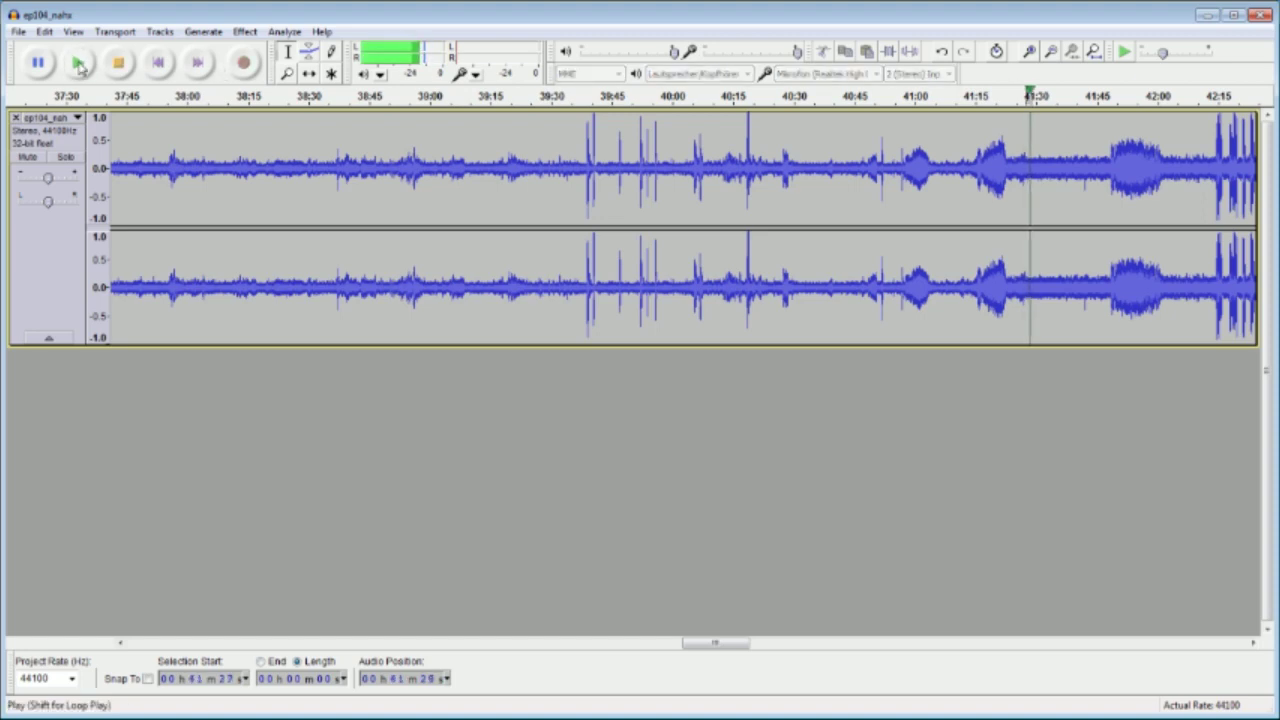
- Stop playback and examine the compressed waveform, in overview and around 41:27, for a stretch of pure background noise
left_click(118, 65)
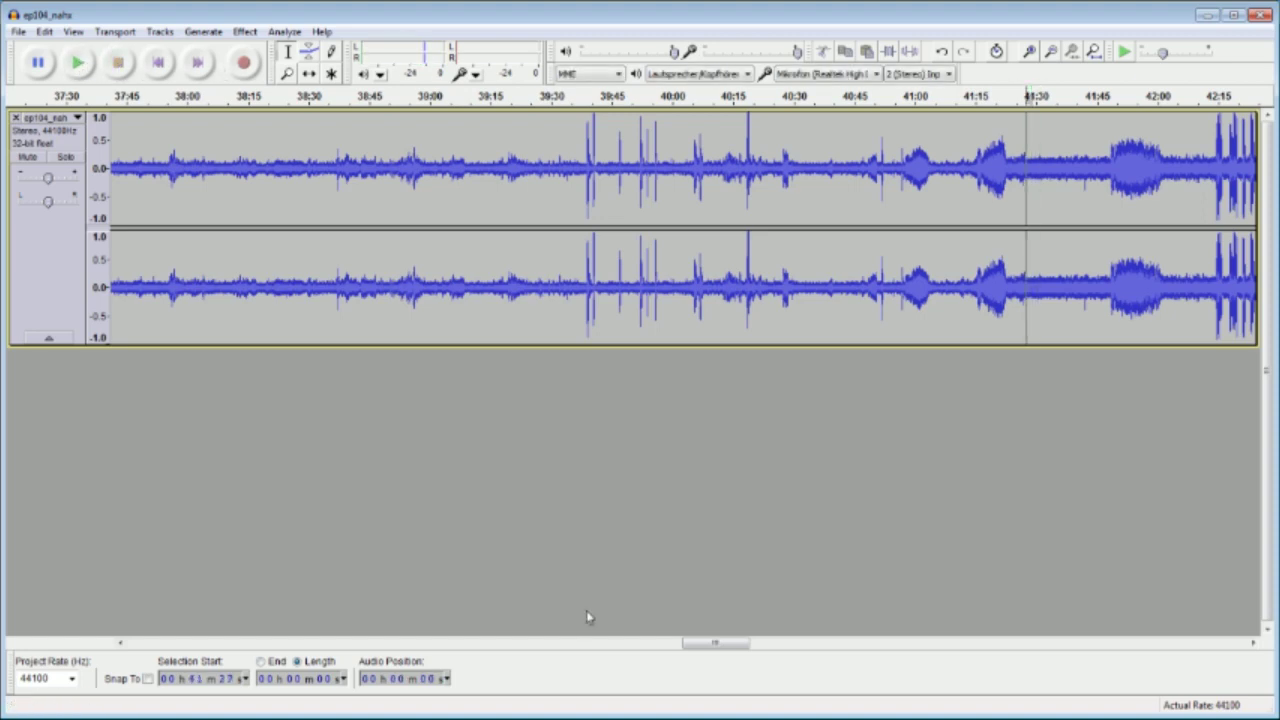
left_click_drag(737, 645, 760, 650)
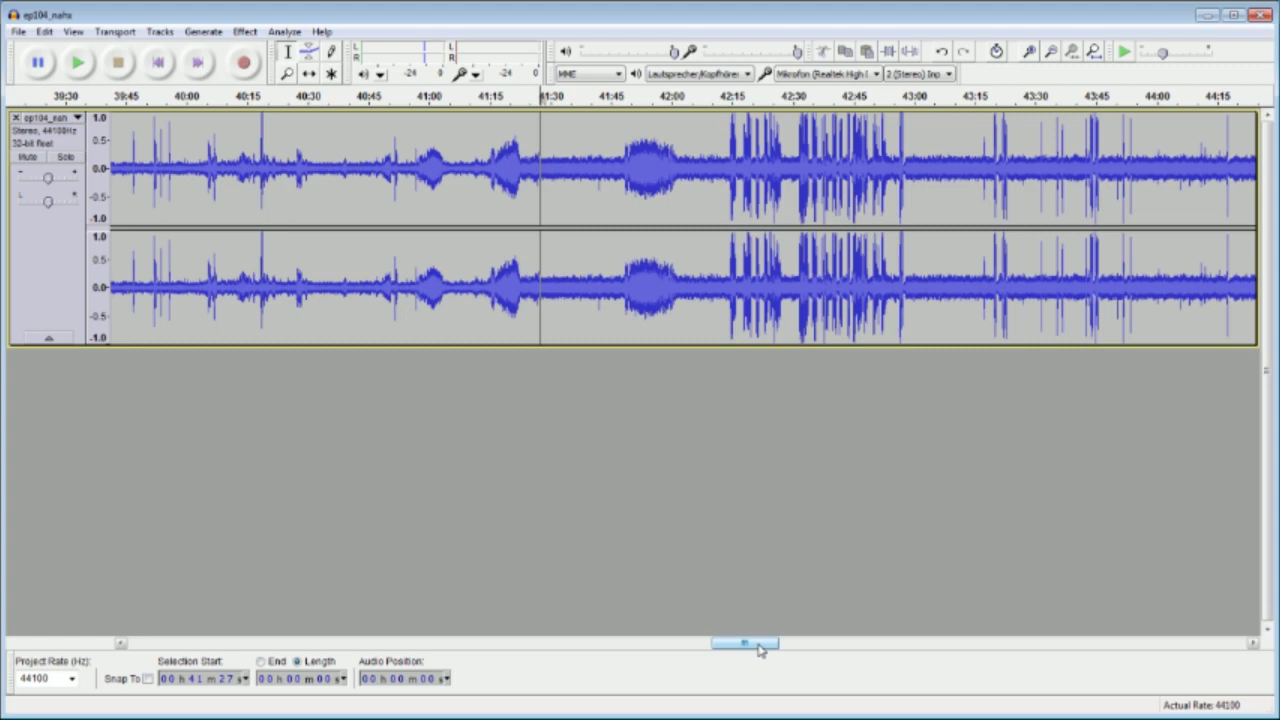
left_click_drag(759, 650, 819, 650)
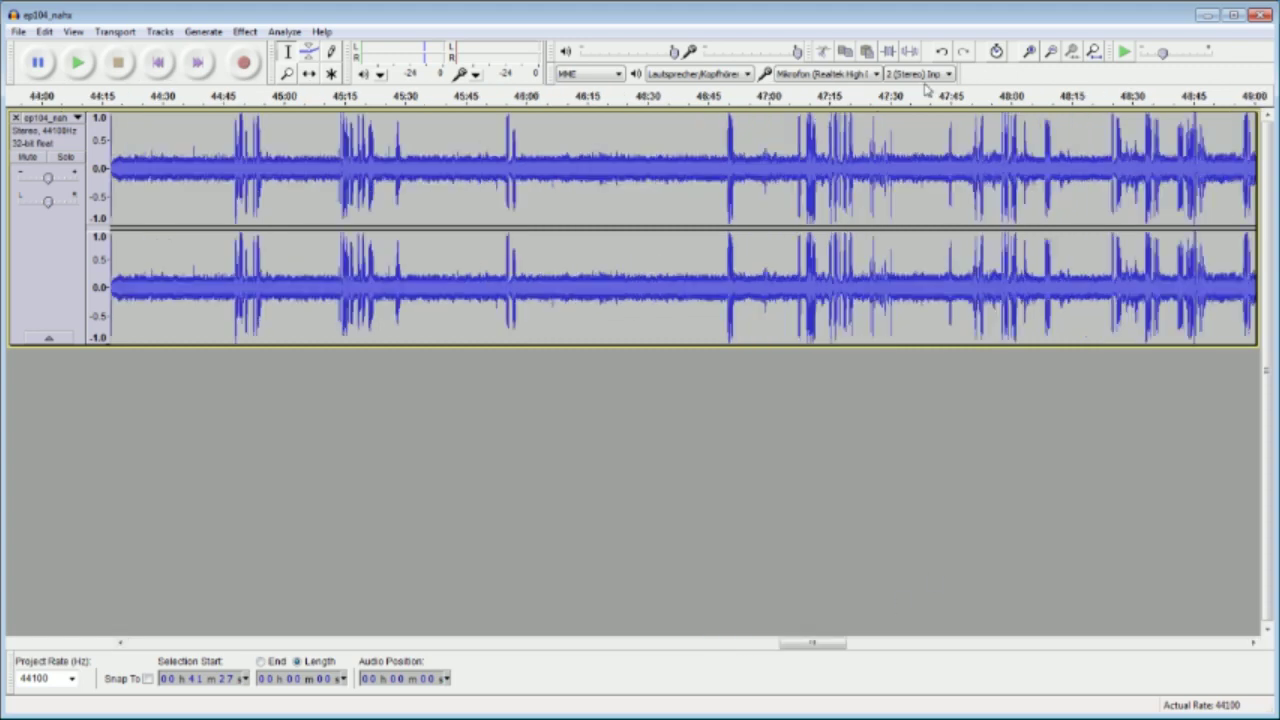
left_click(1050, 58)
left_click(1050, 58)
left_click(1050, 58)
left_click(1050, 58)
left_click(1050, 58)
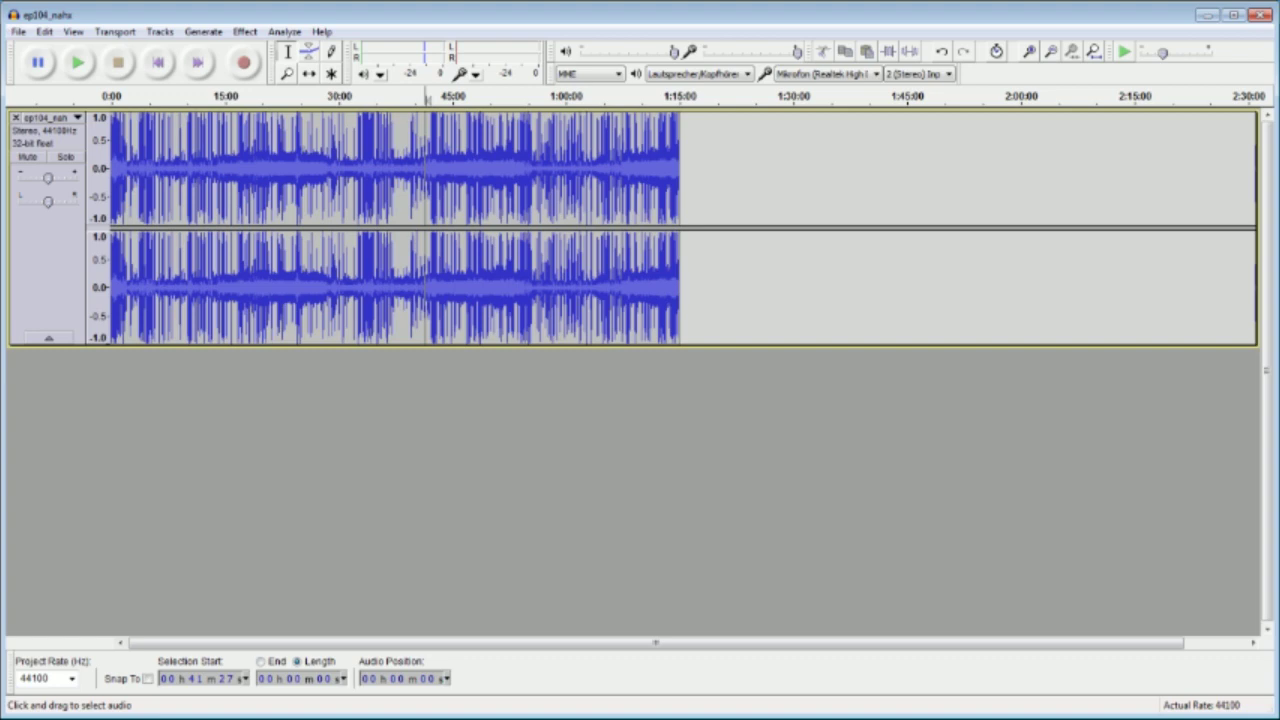
left_click(1028, 54)
left_click(1029, 54)
left_click(1030, 55)
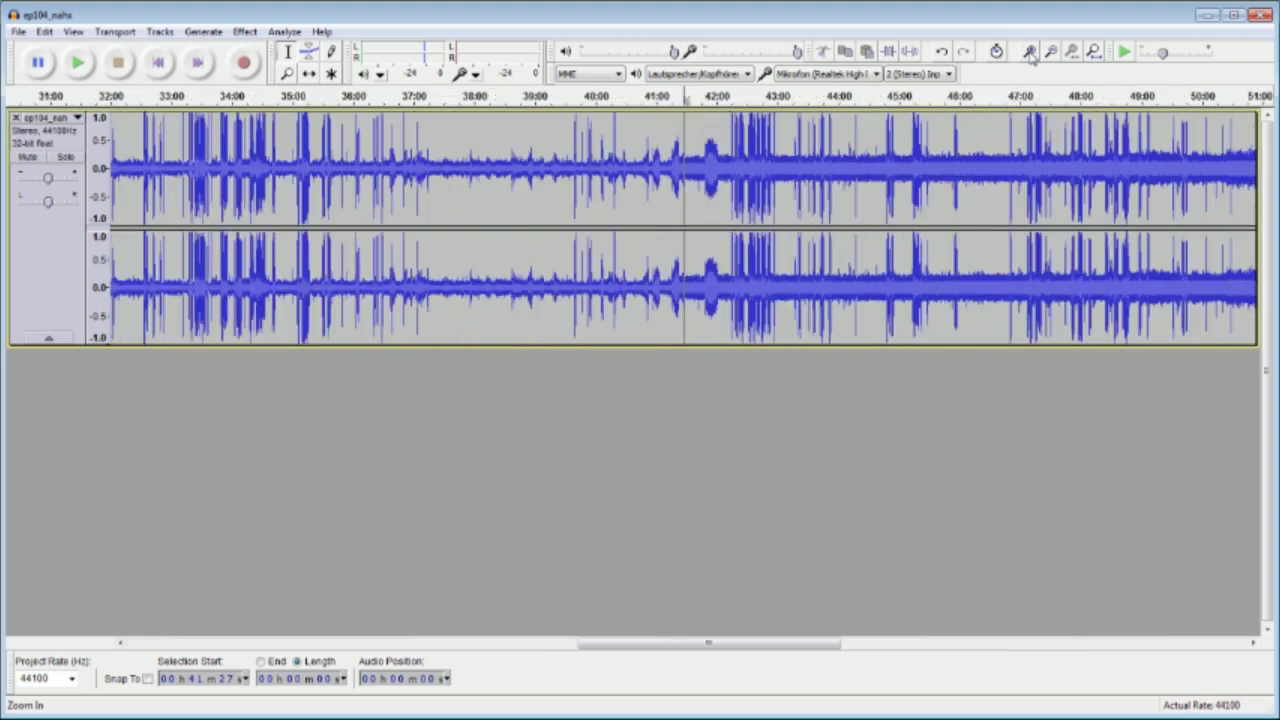
left_click(1030, 55)
left_click(1030, 55)
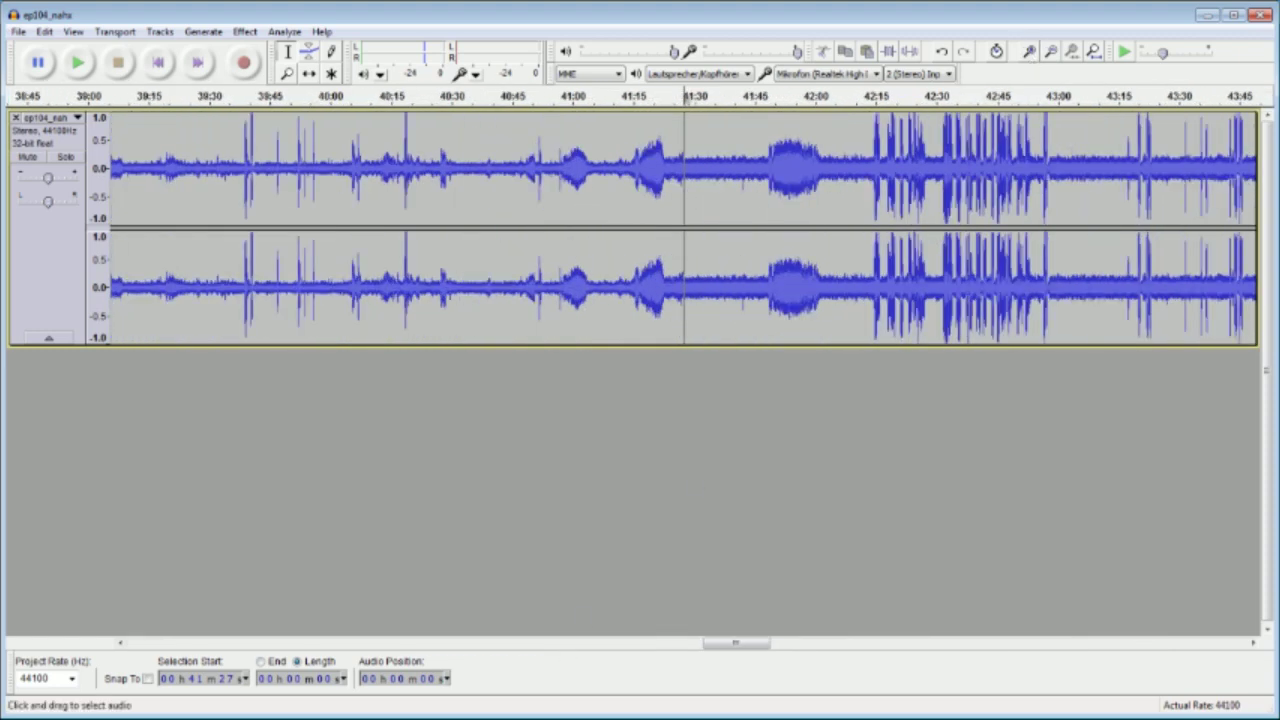
- Select about 12 seconds of background noise from 41:29, between the two swells, and play it as a check
left_click_drag(733, 200, 687, 200)
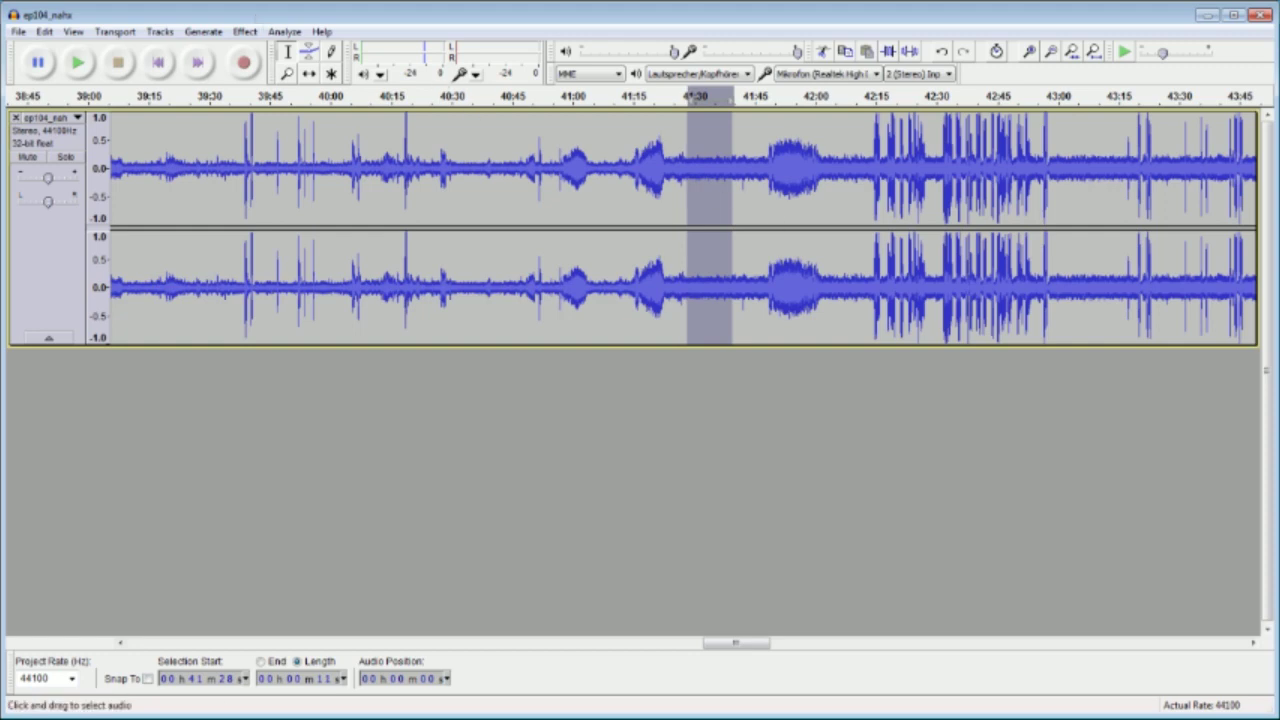
left_click(768, 180)
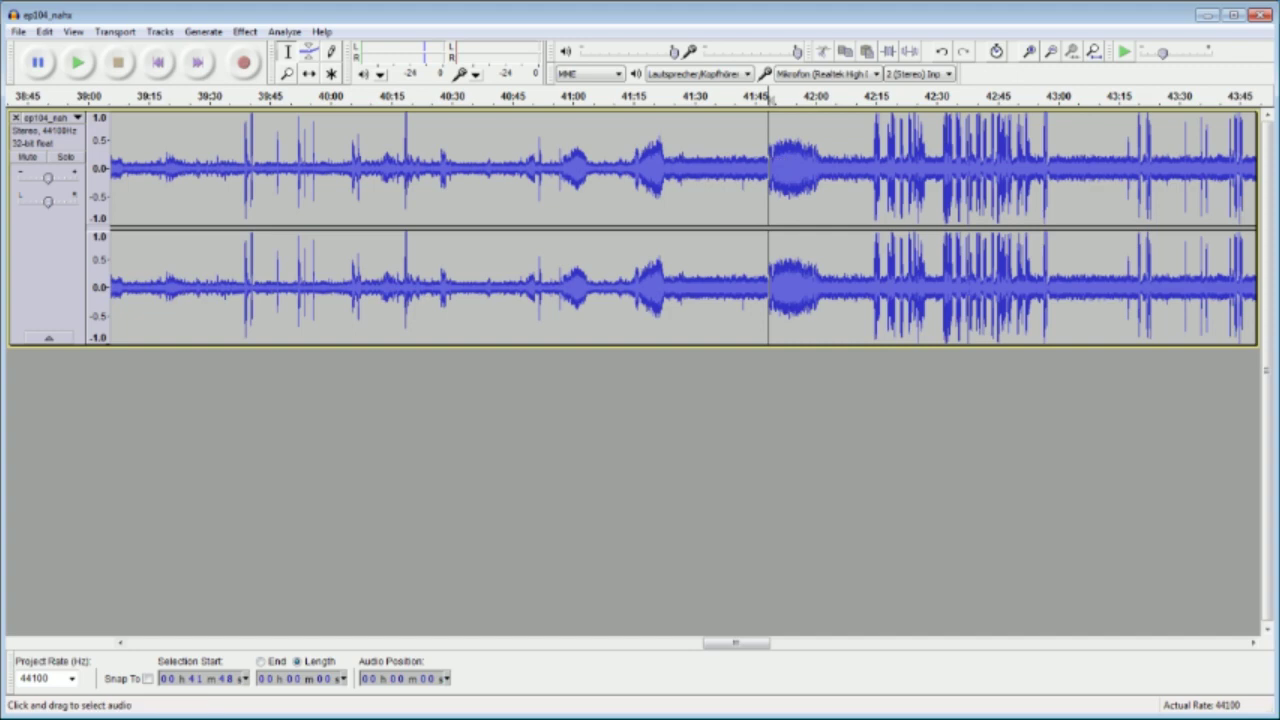
left_click_drag(735, 644, 743, 644)
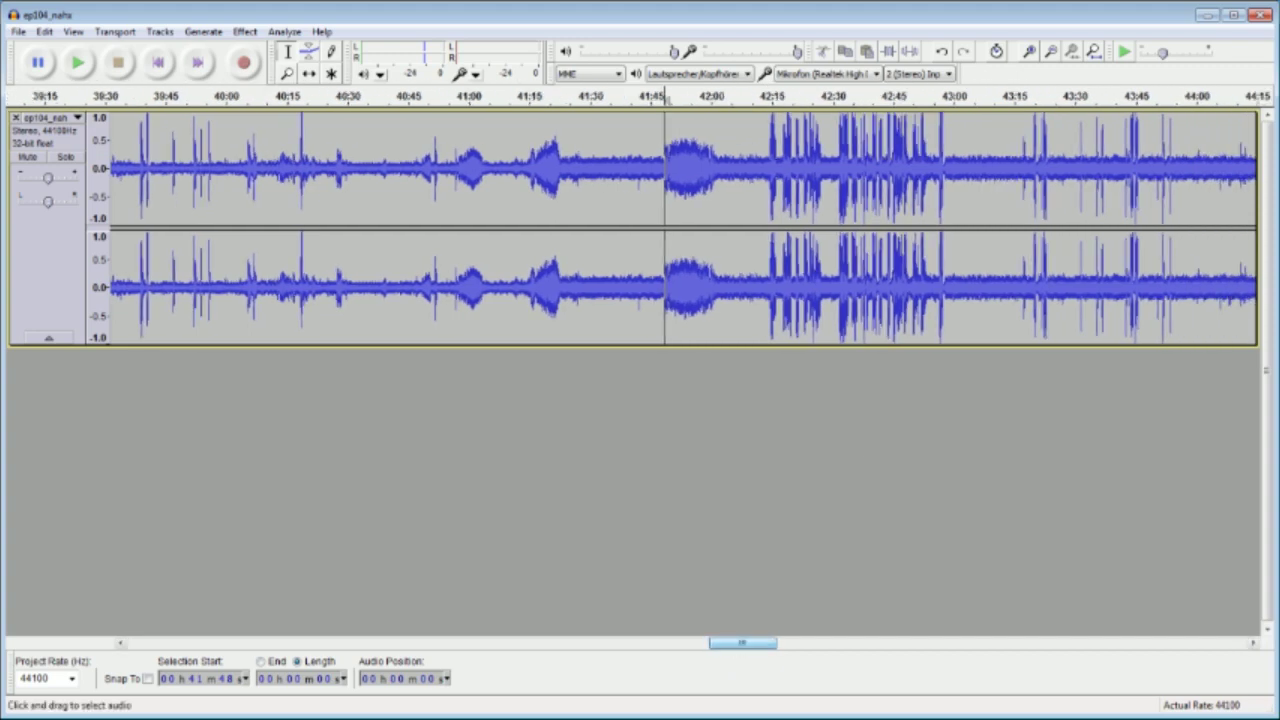
left_click_drag(586, 200, 634, 200)
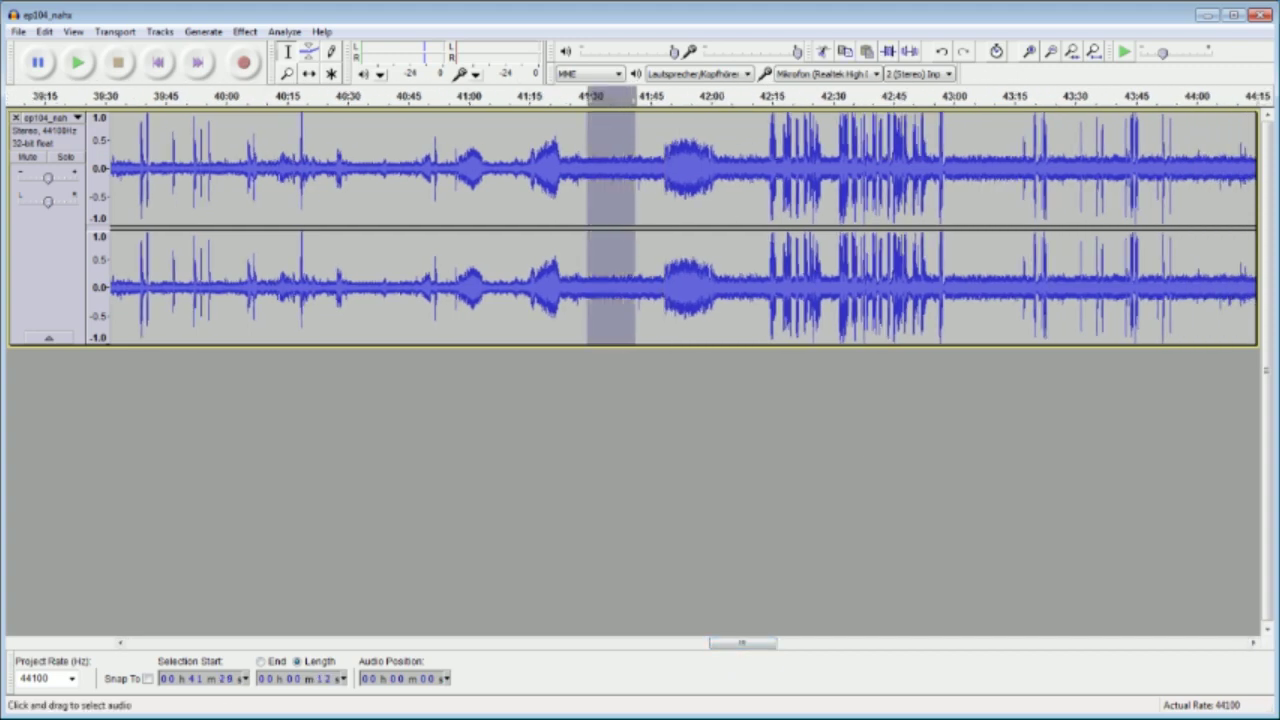
left_click(76, 63)
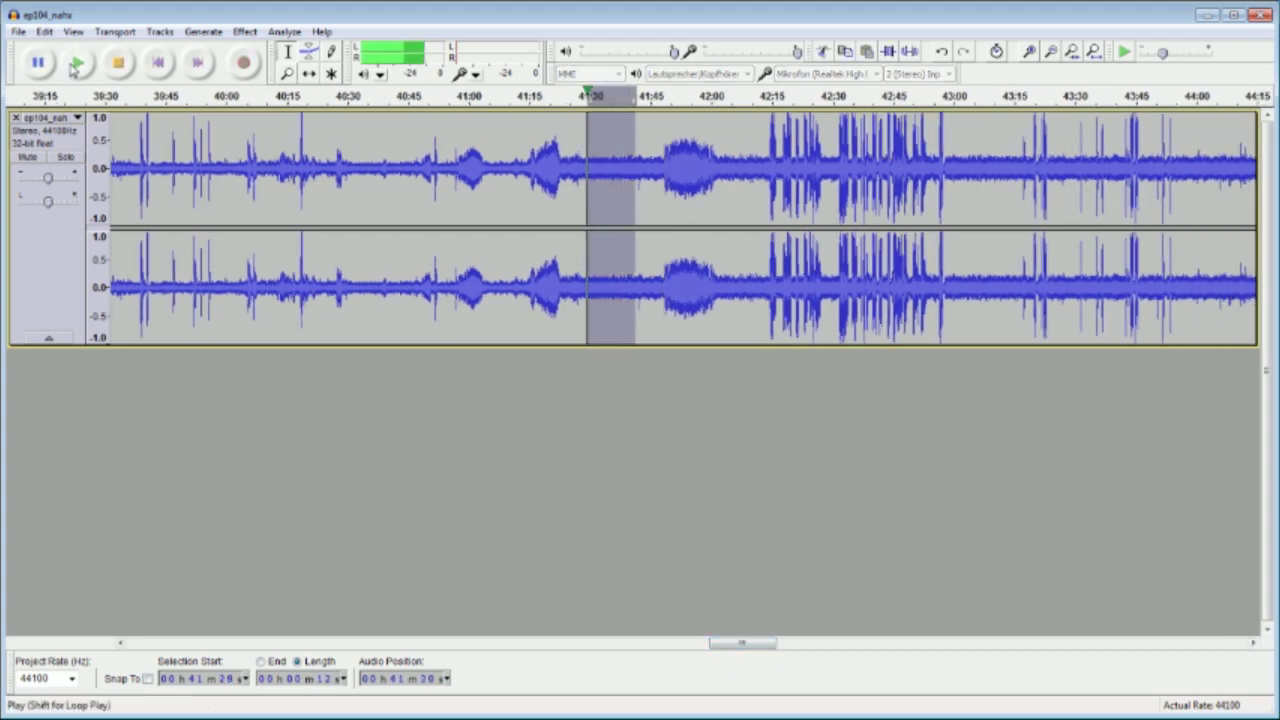
left_click(118, 63)
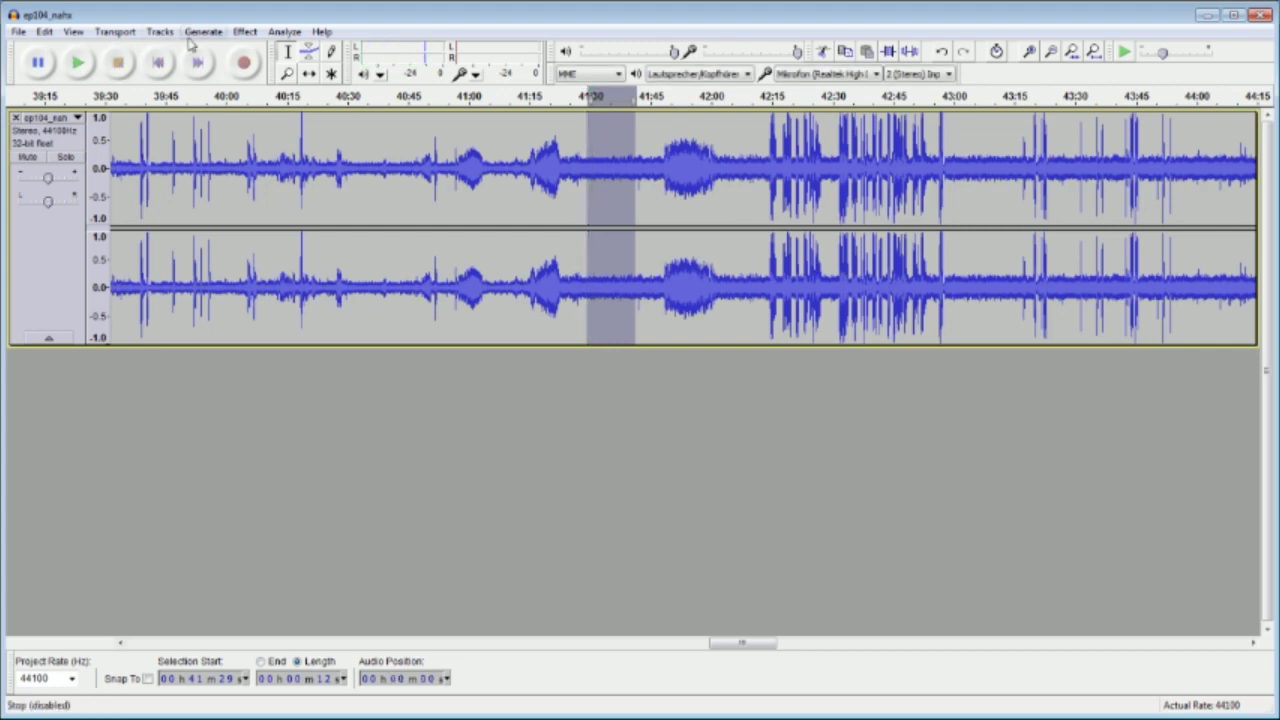
- Capture a Noise Removal profile from the selected background noise
left_click(245, 32)
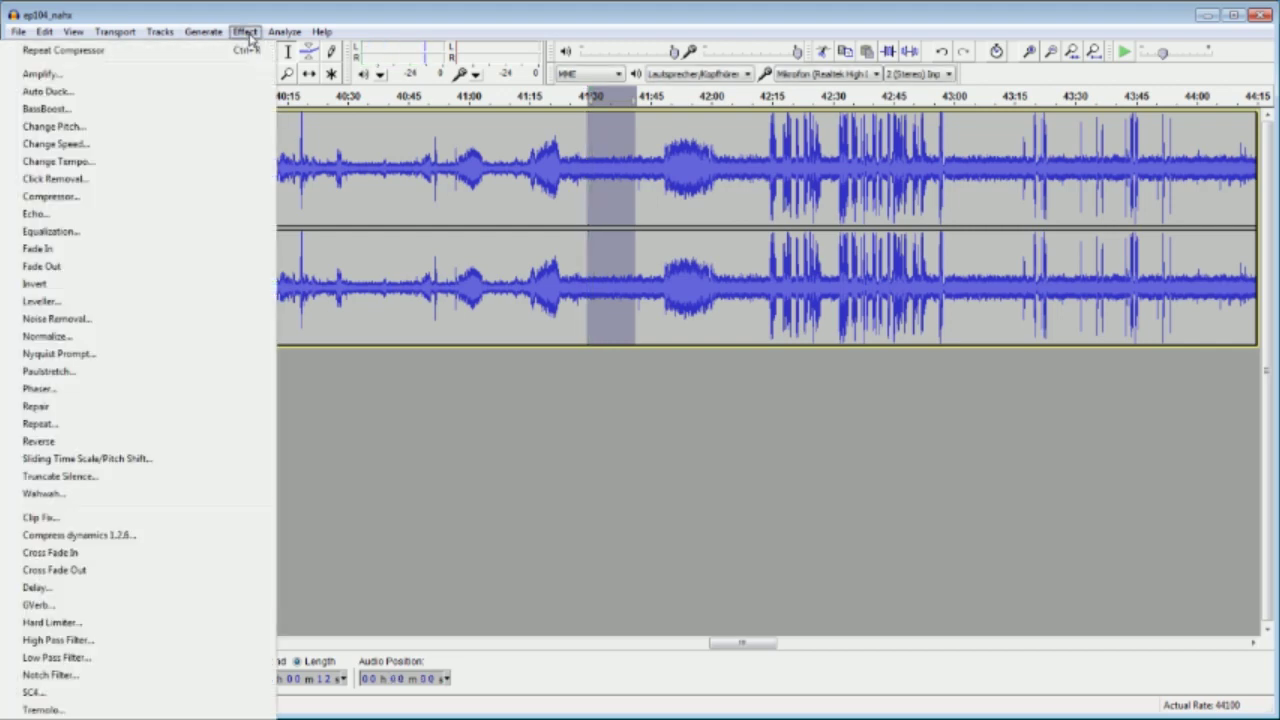
left_click(139, 325)
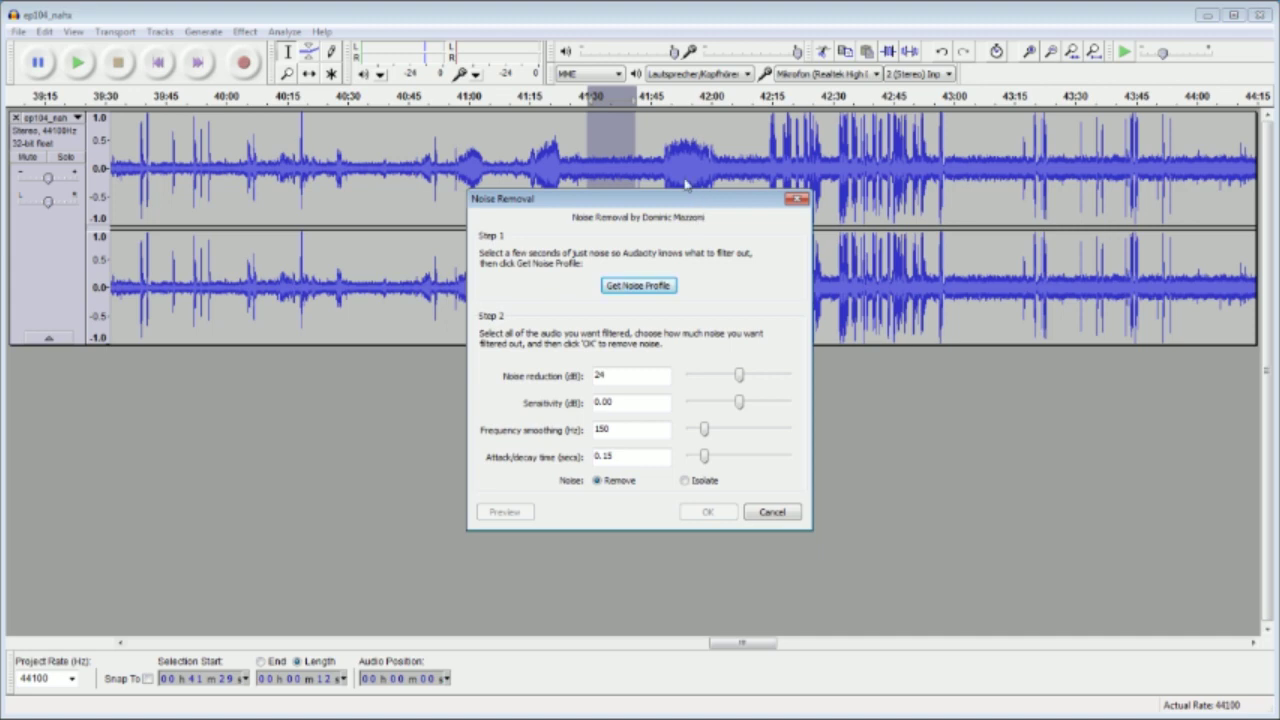
left_click(636, 287)
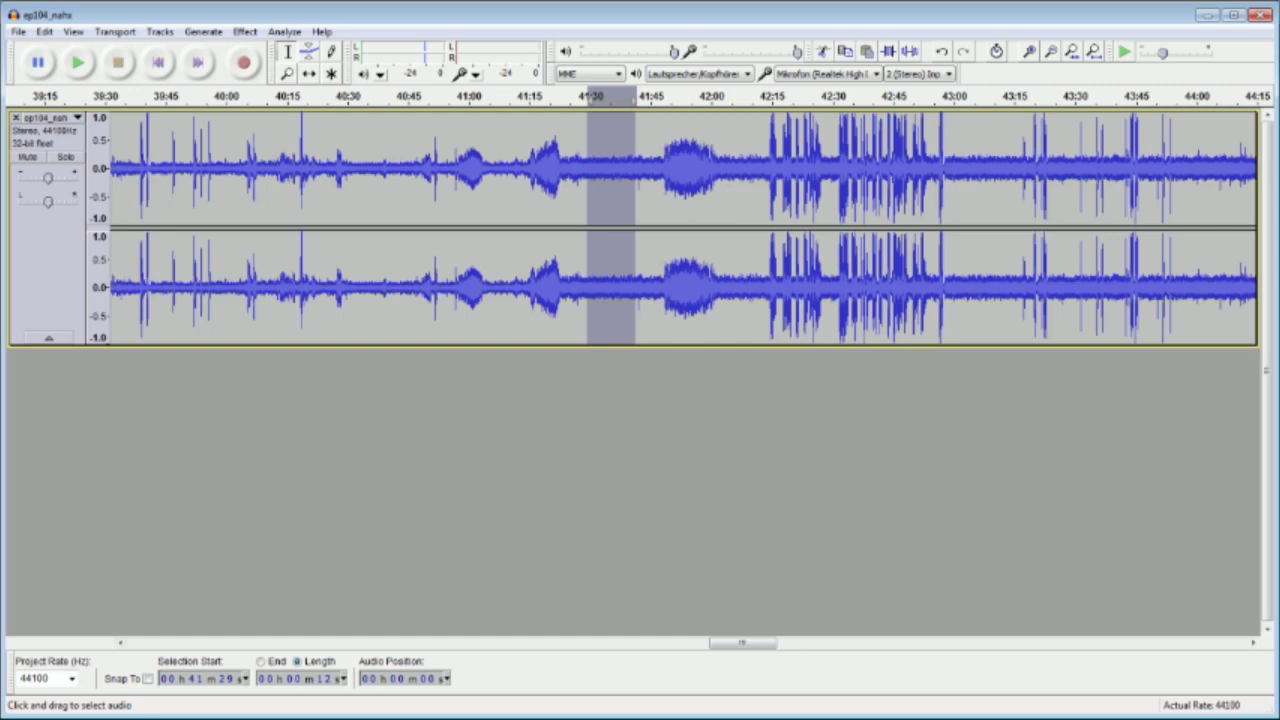
- Apply Noise Removal to the whole recording with 24 dB reduction, 0.00 dB sensitivity, 150 Hz frequency smoothing and 0.15 s attack/decay
key("ctrl+a")
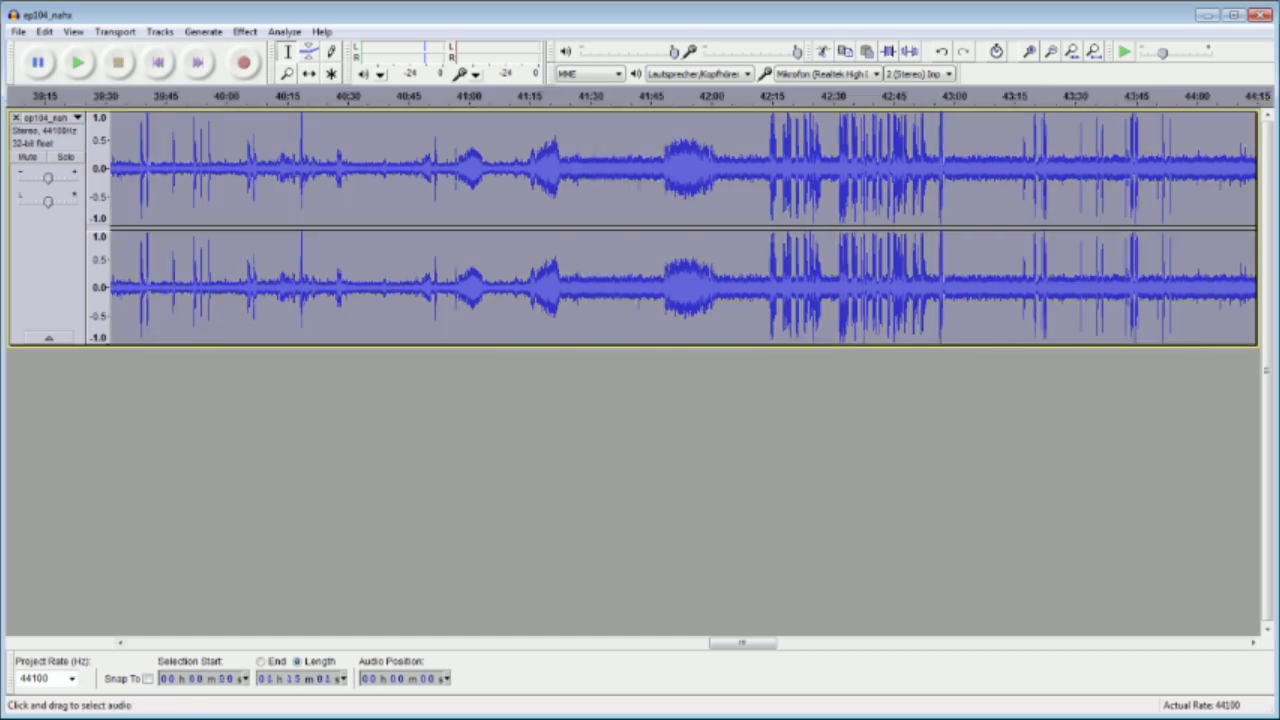
left_click(245, 31)
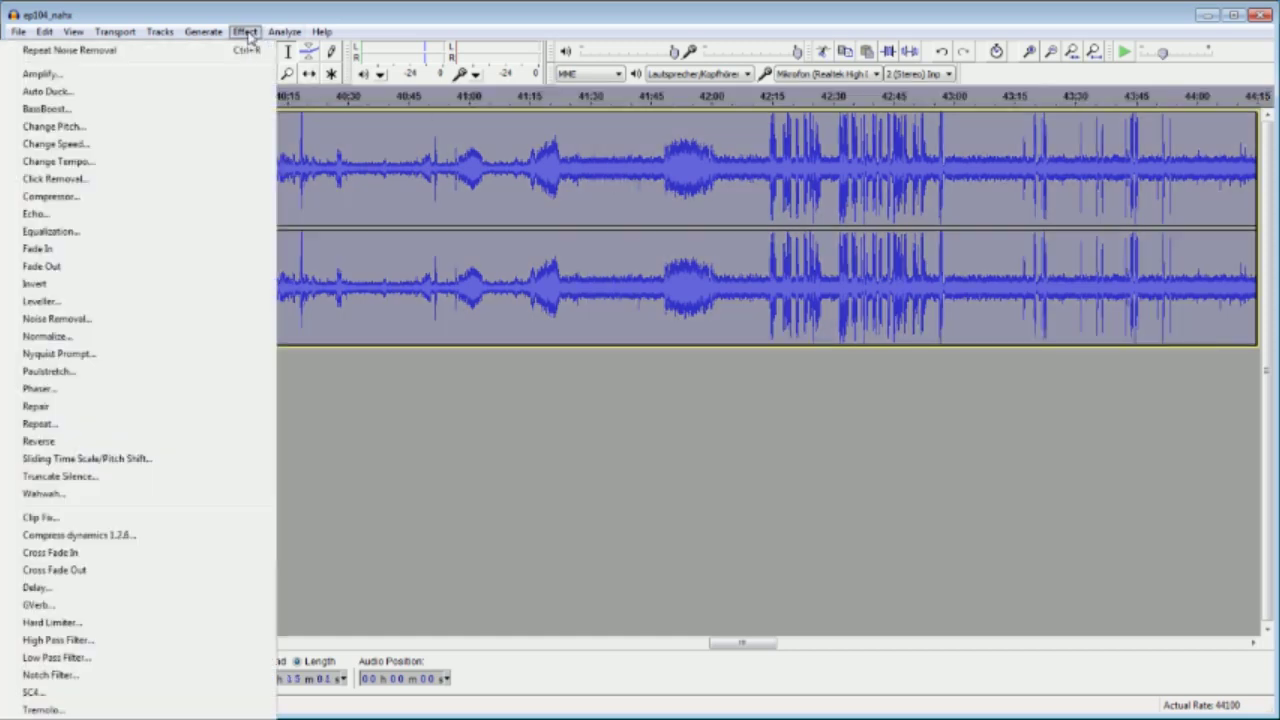
left_click(192, 323)
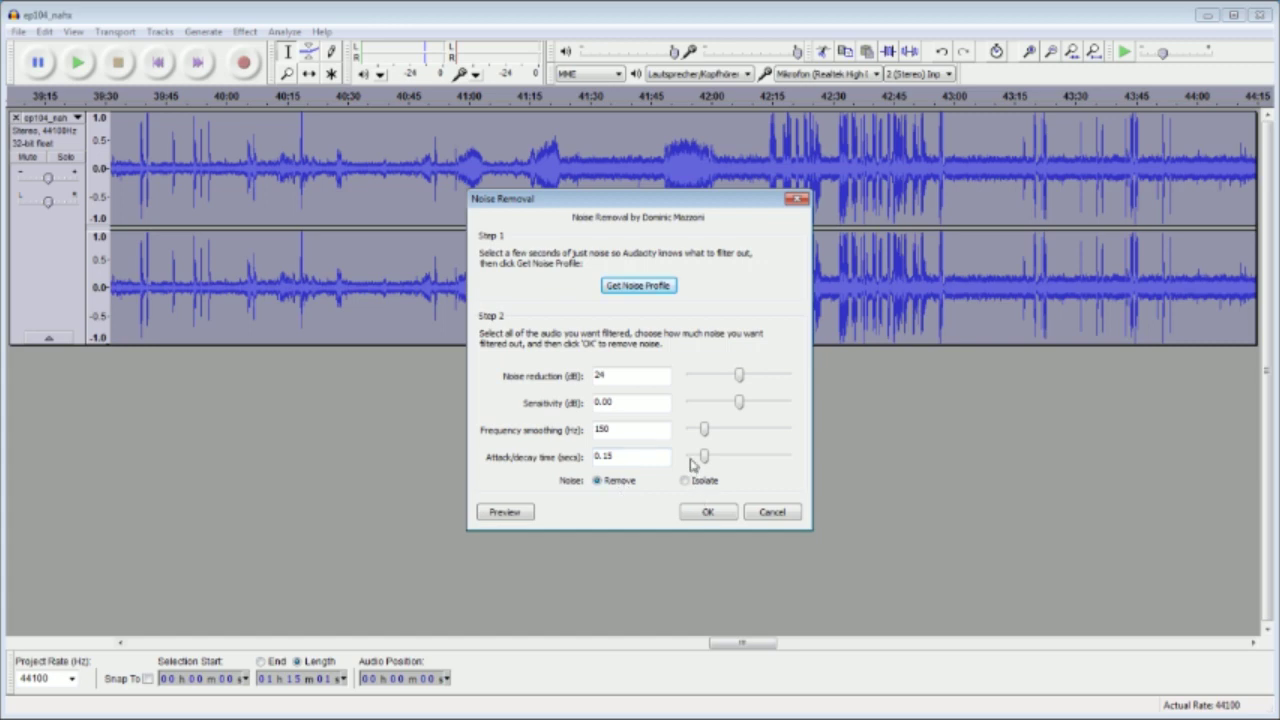
left_click(707, 512)
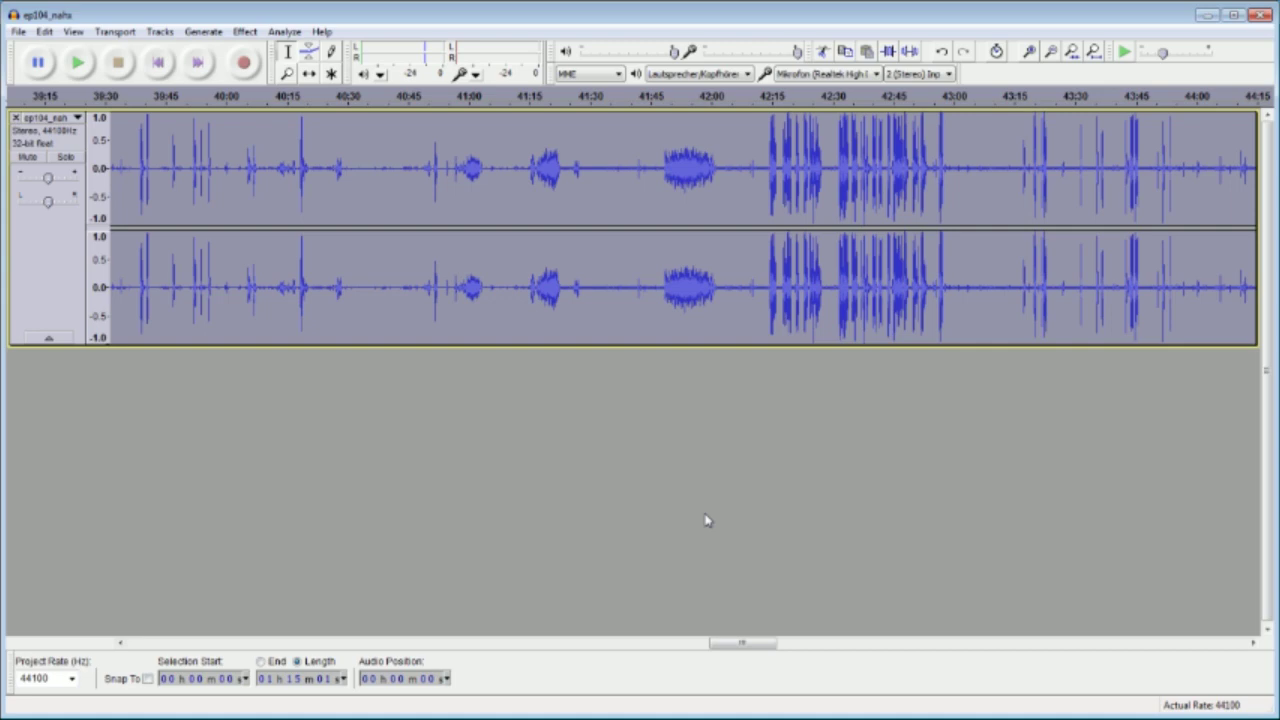
- Play the noise-reduced speech from about 42:13 to judge the sound
left_click(766, 290)
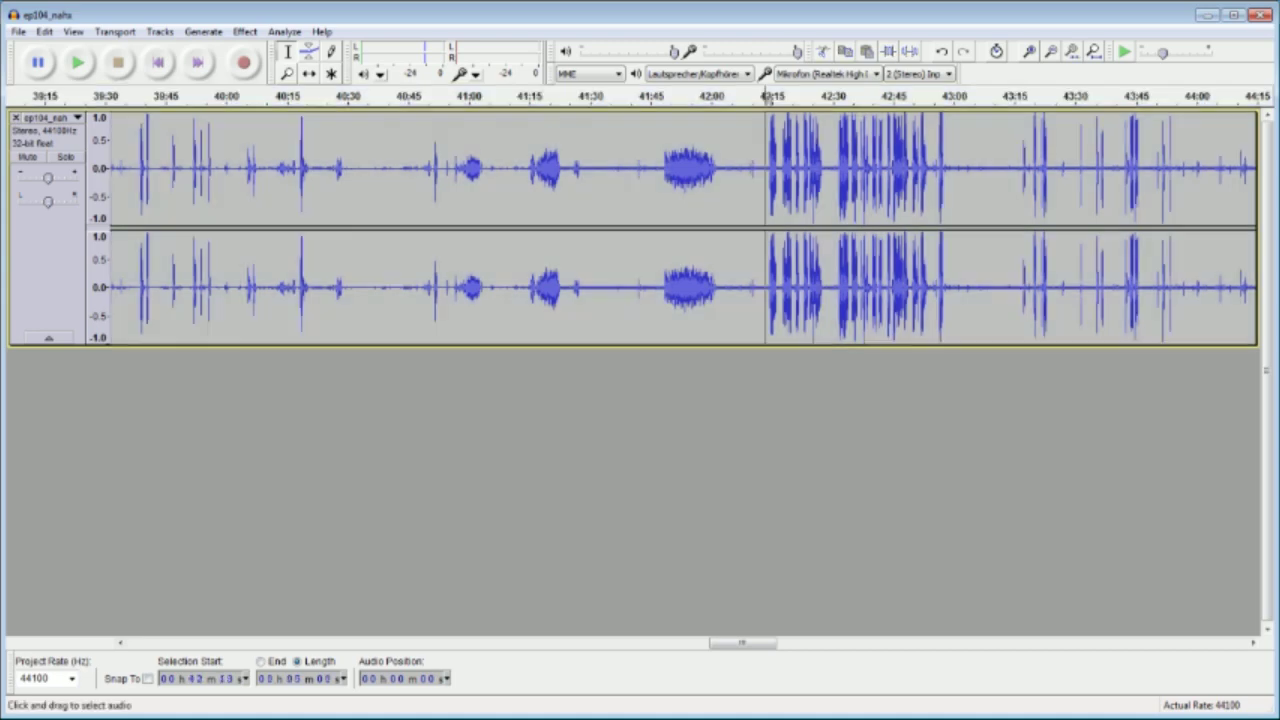
left_click(217, 34)
left_click(244, 31)
left_click(79, 63)
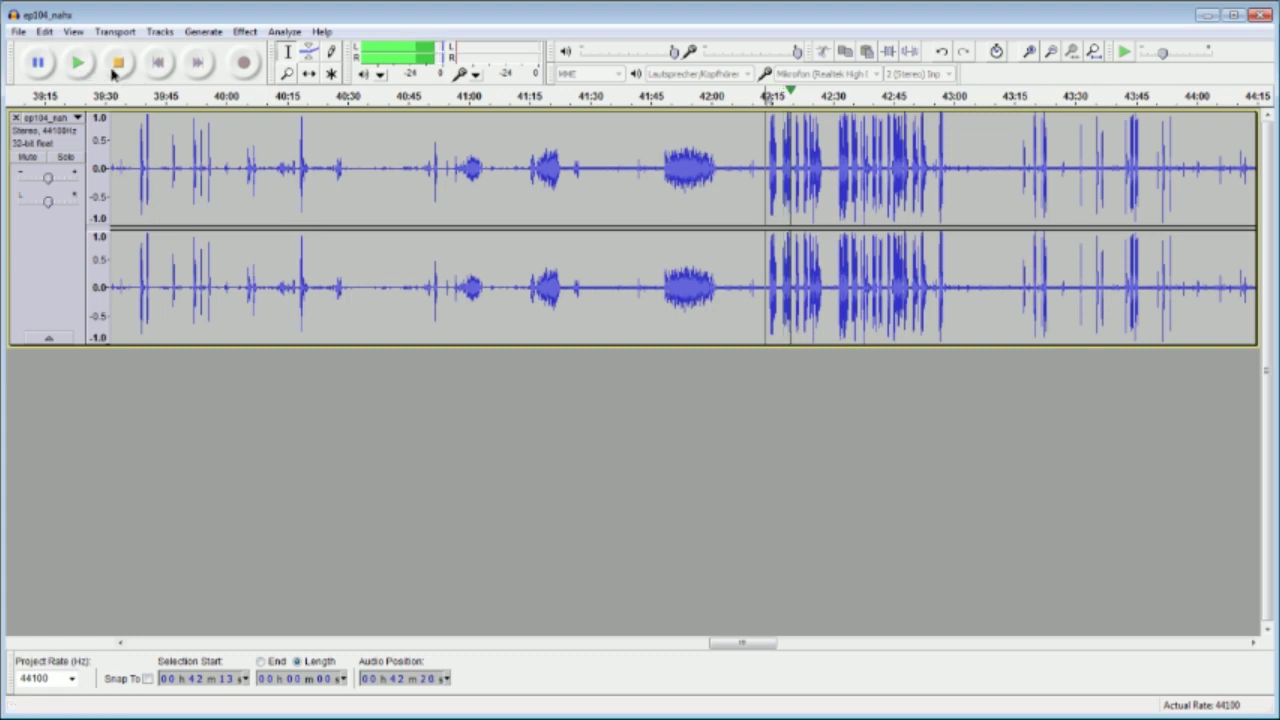
left_click(118, 63)
- Play another noise-reduced speech passage from about 45:13
left_click(663, 118)
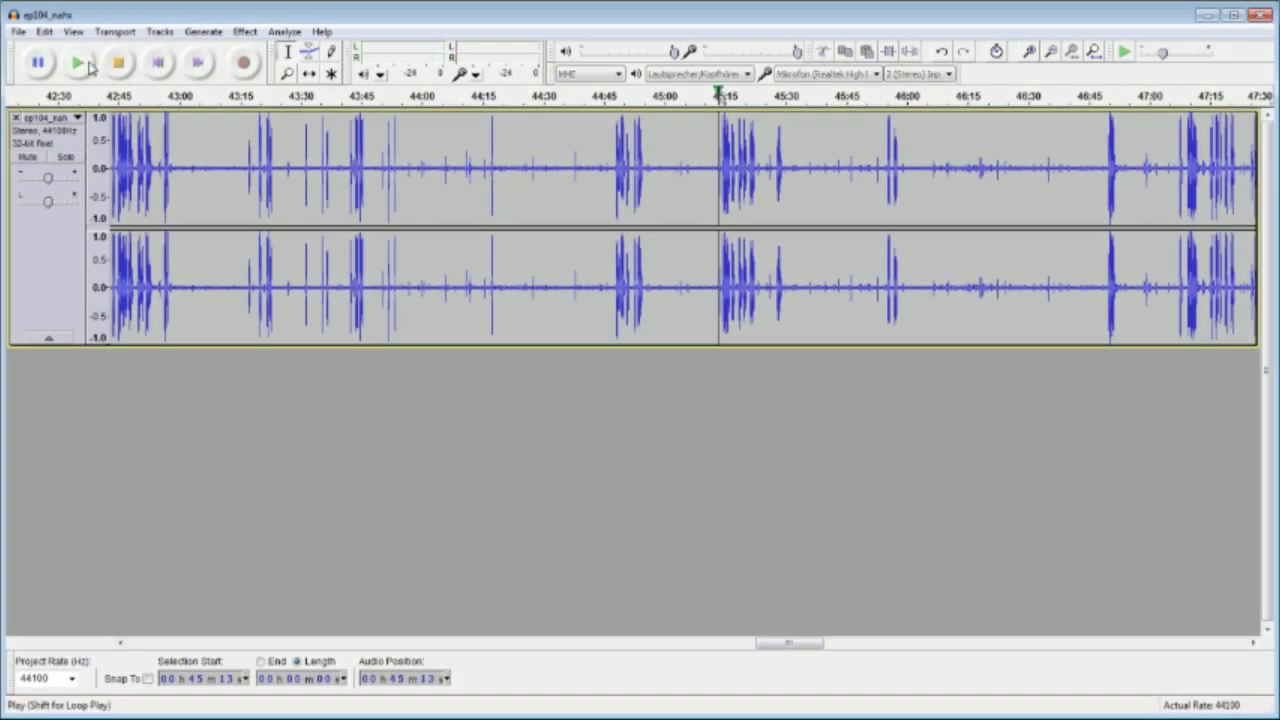
left_click(88, 64)
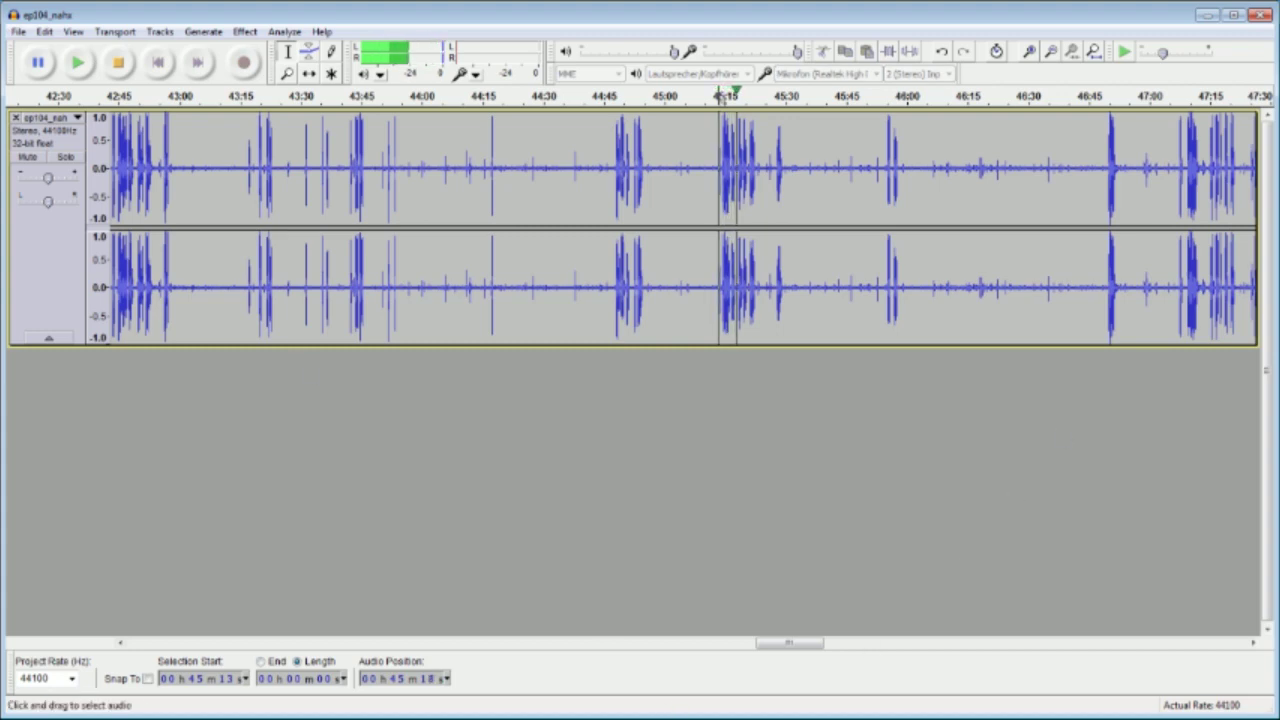
left_click(118, 63)
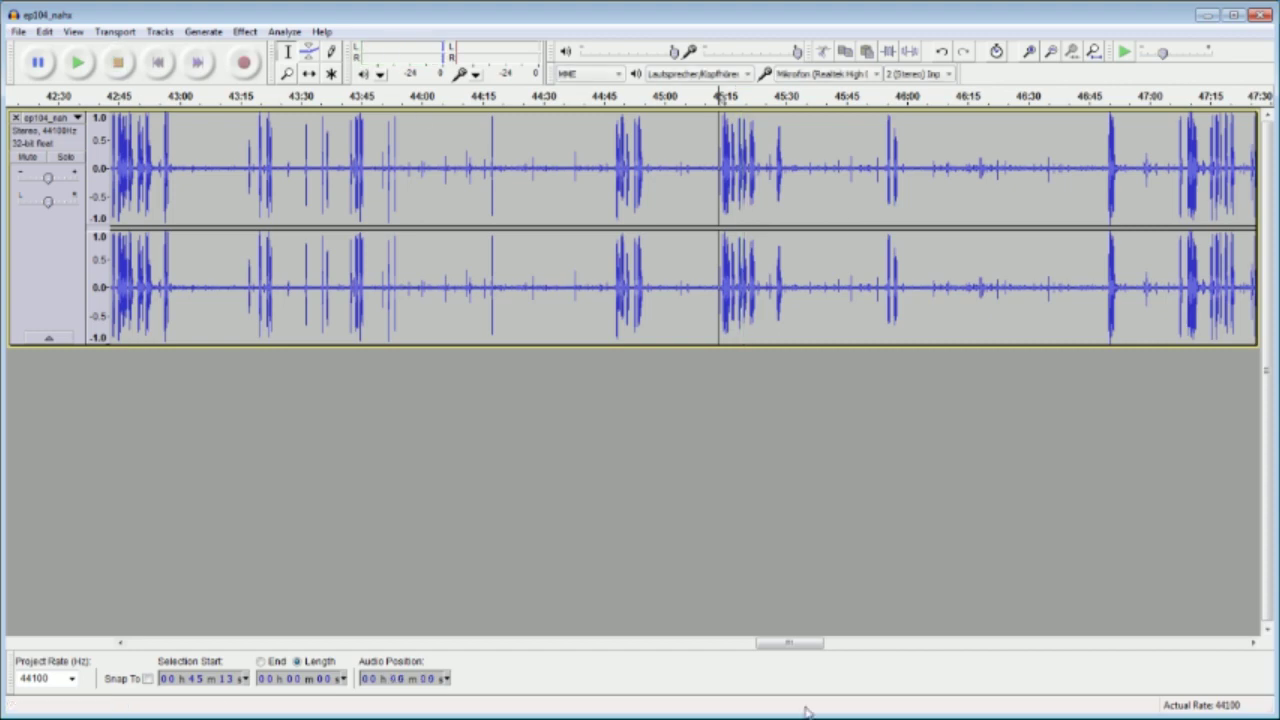
- Play the quiet passage near the end of the recording from about 1:11:52
left_click_drag(783, 645, 909, 657)
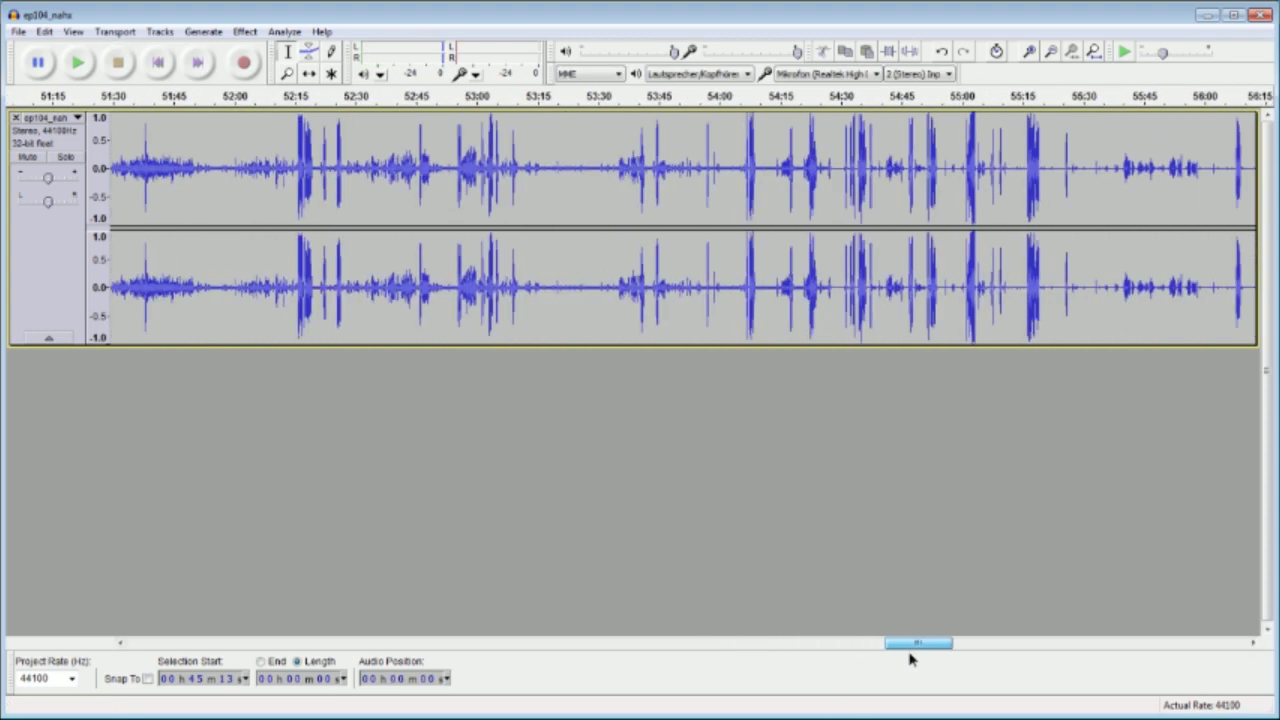
left_click(1024, 200)
left_click(78, 63)
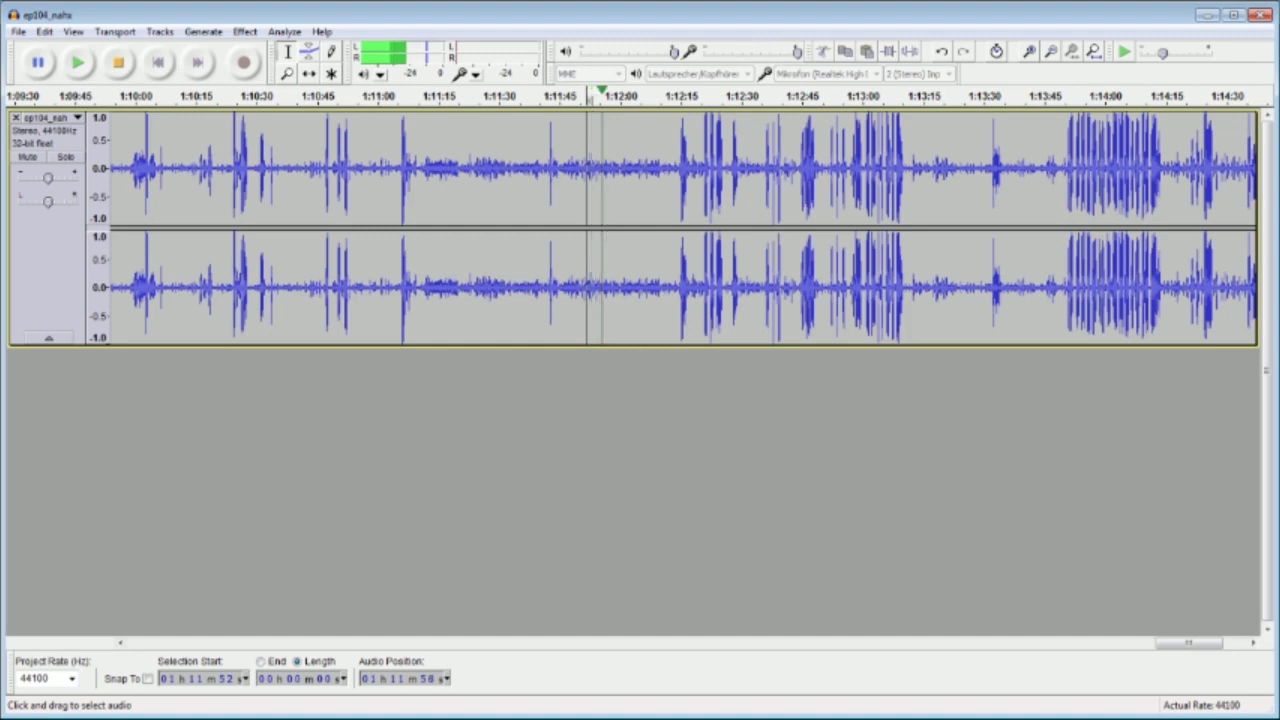
key("space")
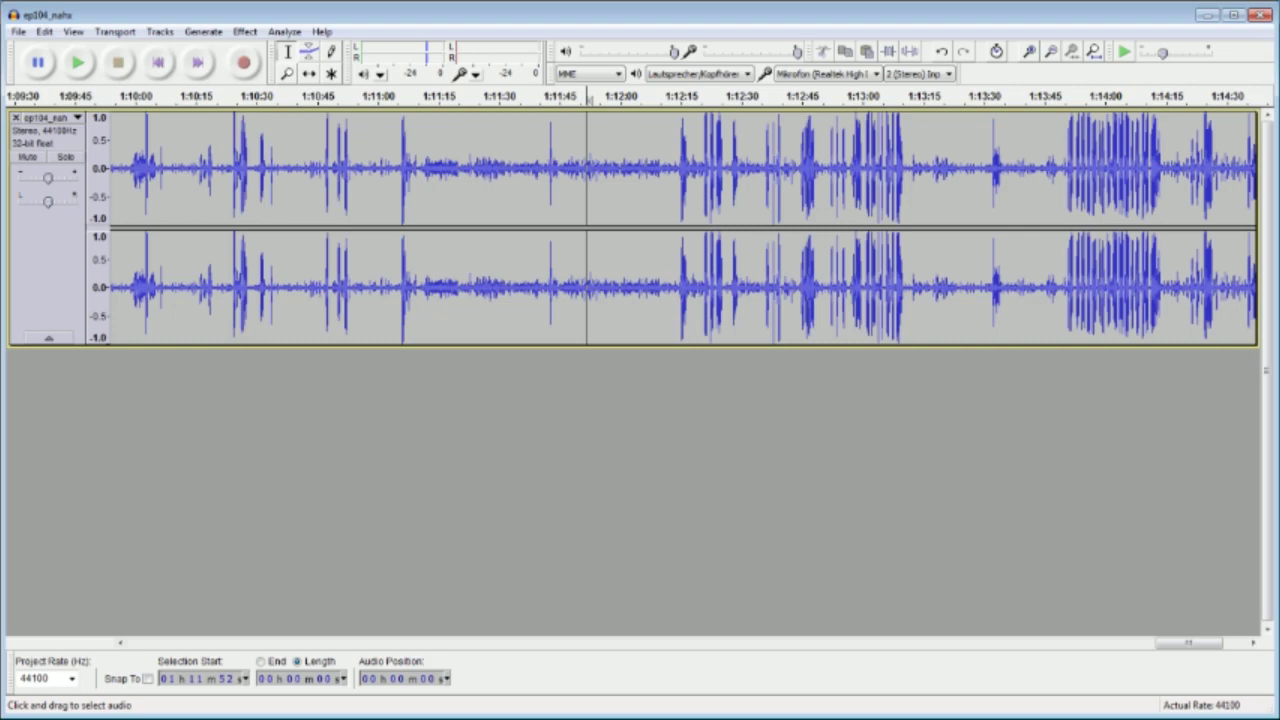
- Play the near-silent passage from about 37:20 to check the remaining noise
left_click_drag(1188, 644, 643, 674)
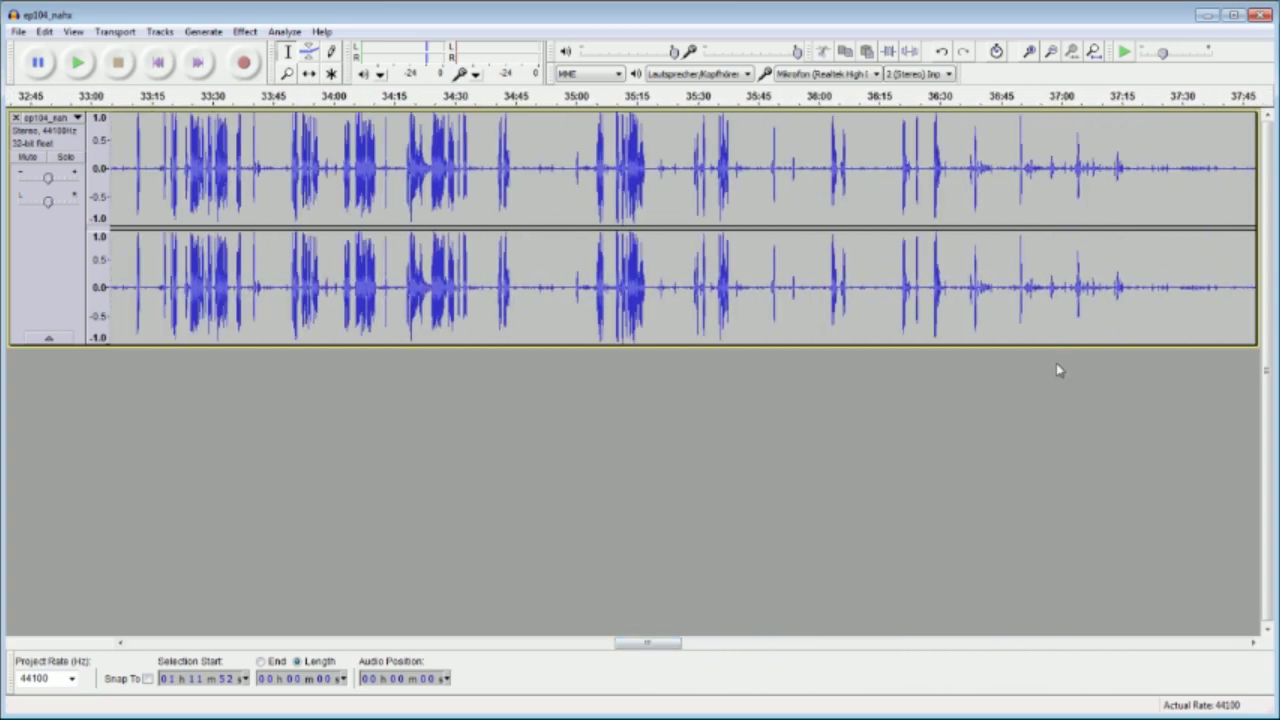
left_click(1141, 188)
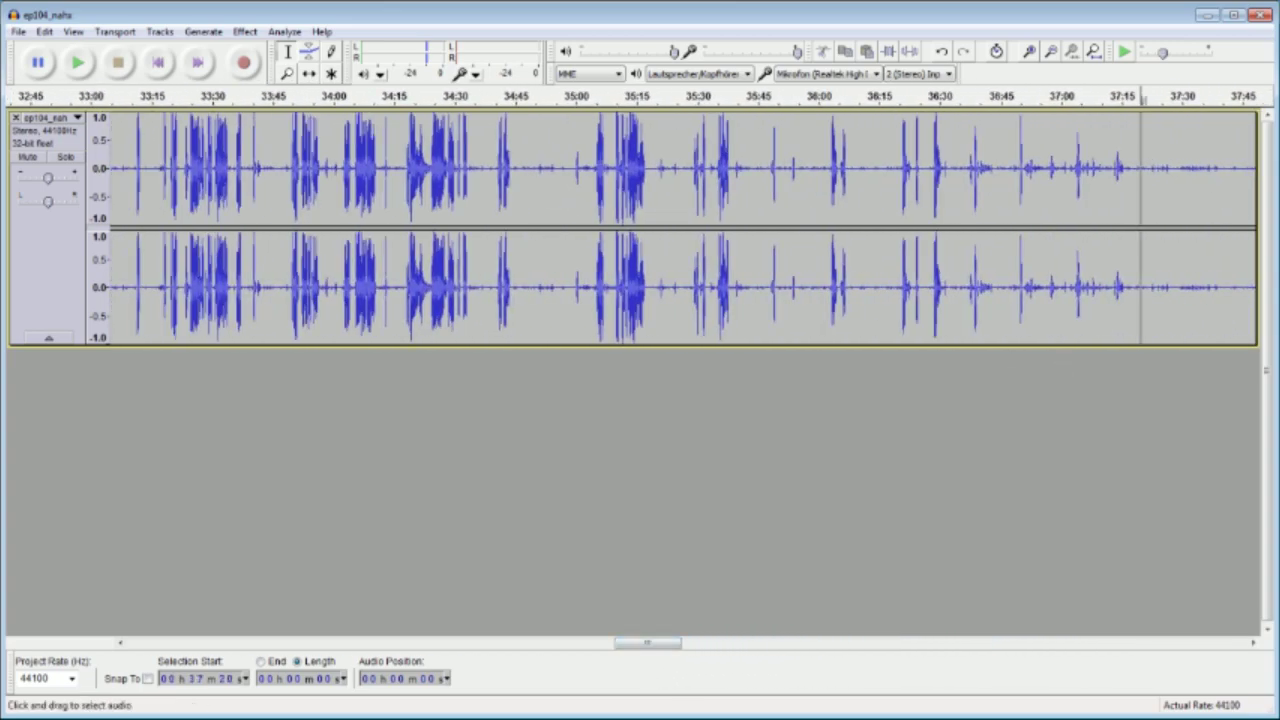
left_click(78, 64)
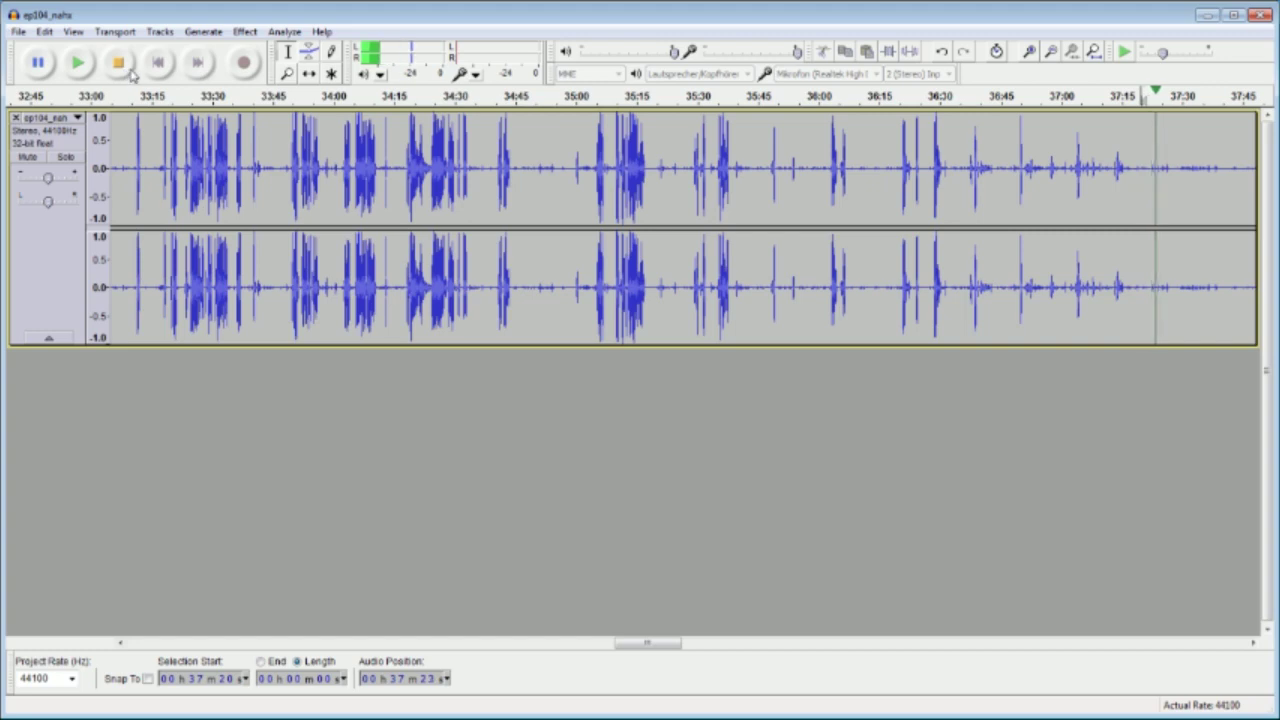
left_click(118, 63)
- Select the whole recording and convert the stereo track to mono
left_click_drag(674, 644, 540, 642)
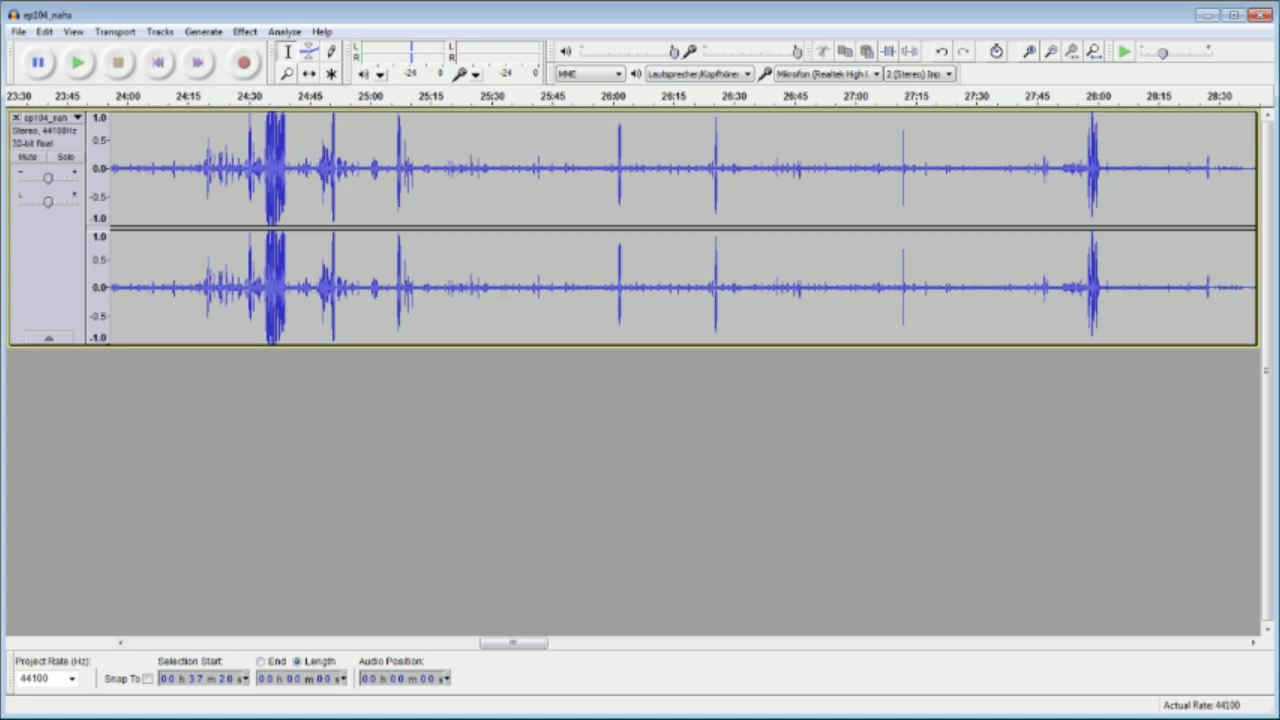
left_click_drag(514, 645, 154, 657)
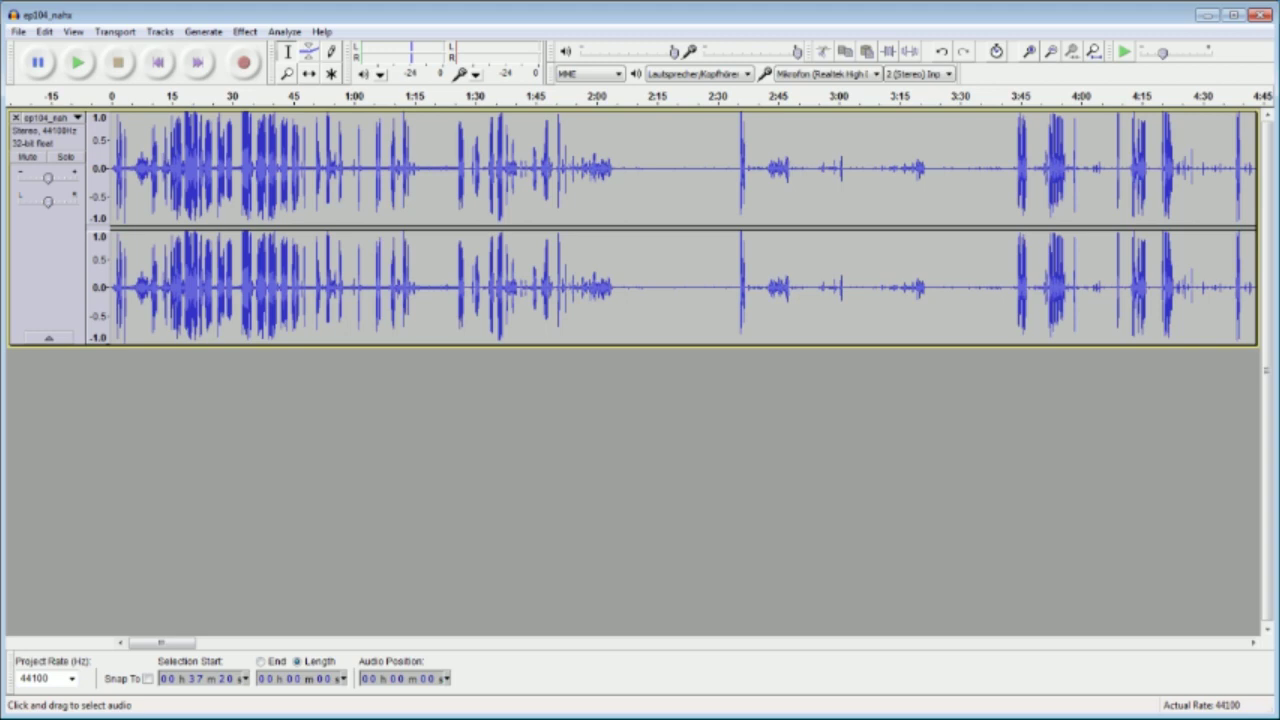
key("ctrl+a")
left_click(205, 32)
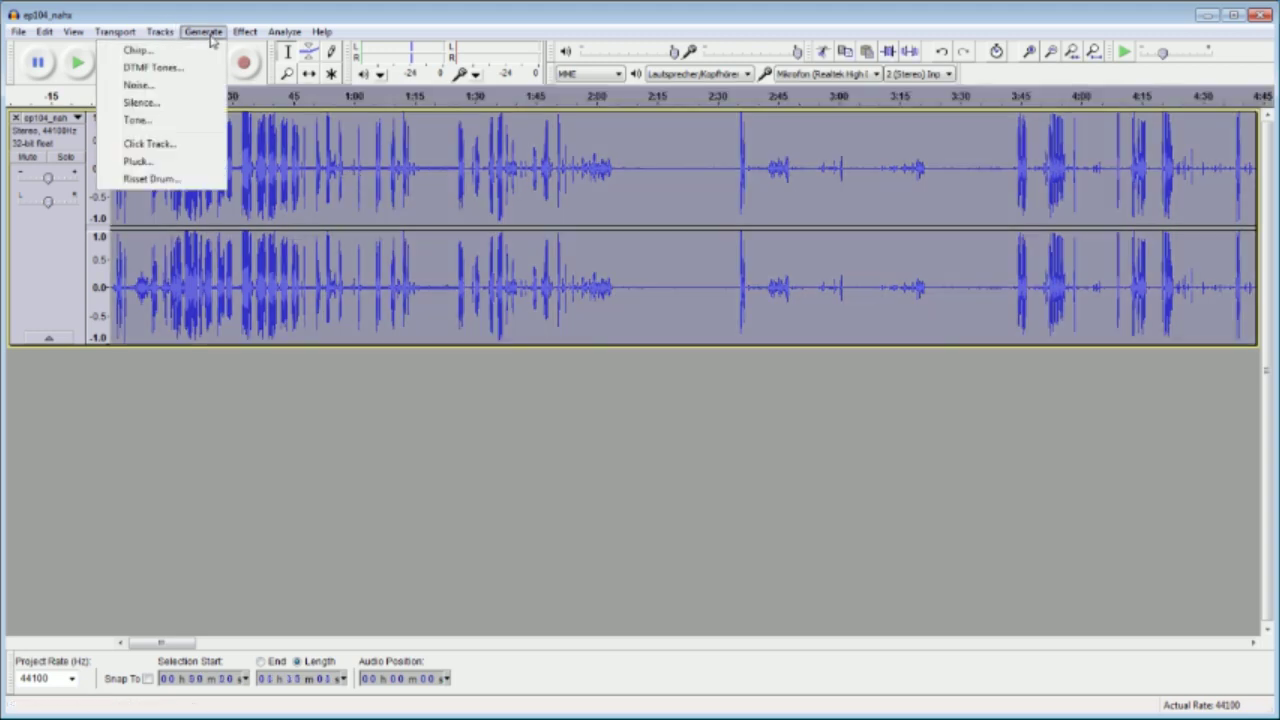
mouse_move(117, 33)
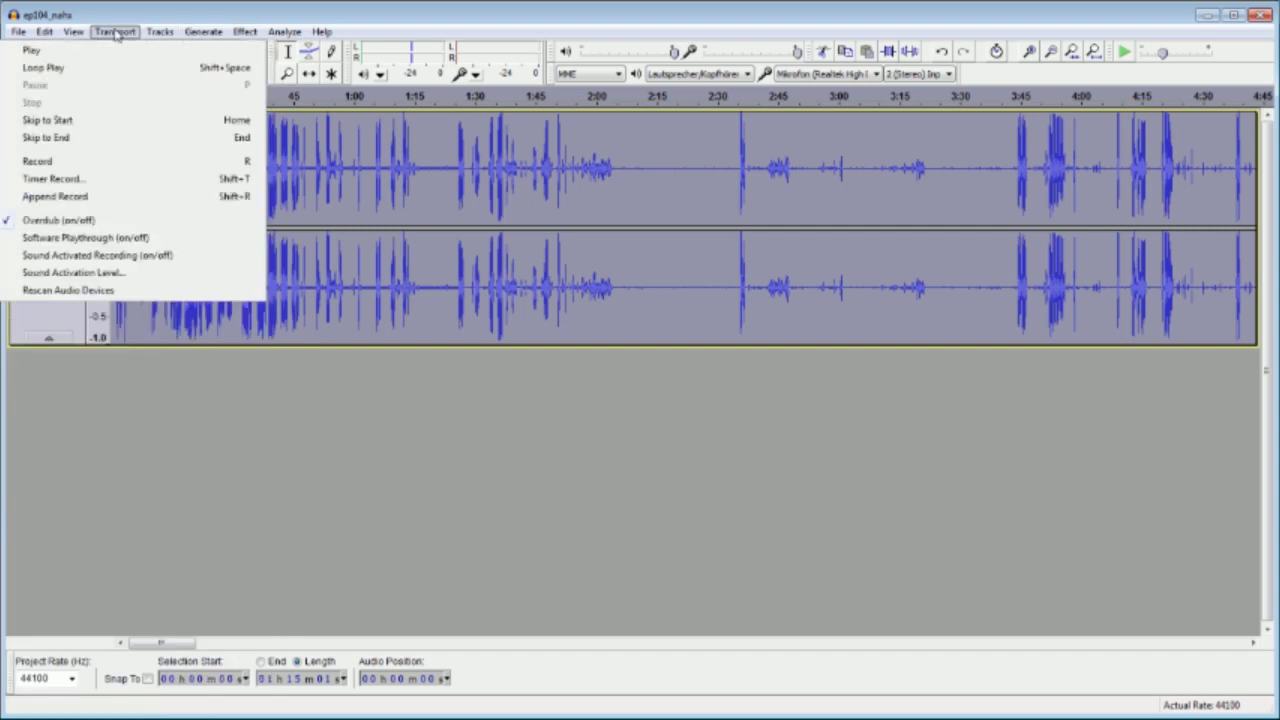
left_click(403, 323)
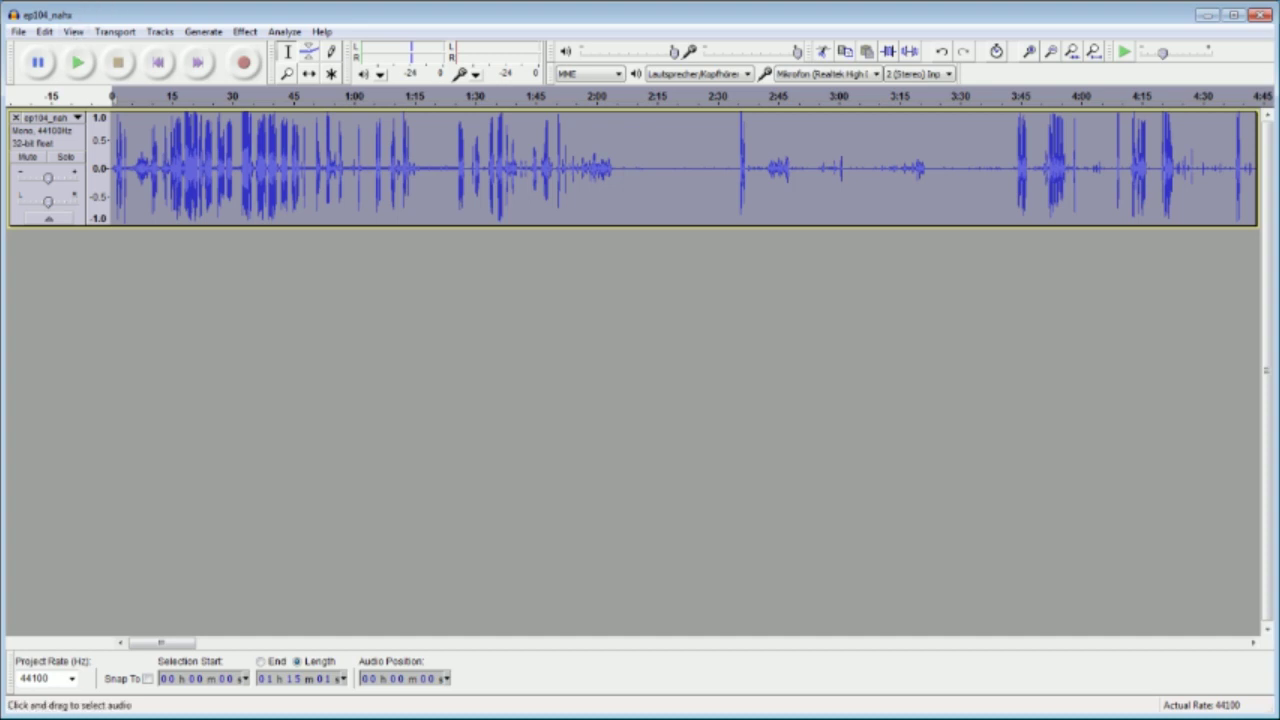
- Export the mono recording as a WAV (Microsoft) signed 16 bit PCM file into the result folder inside ep104
left_click(44, 75)
left_click(18, 31)
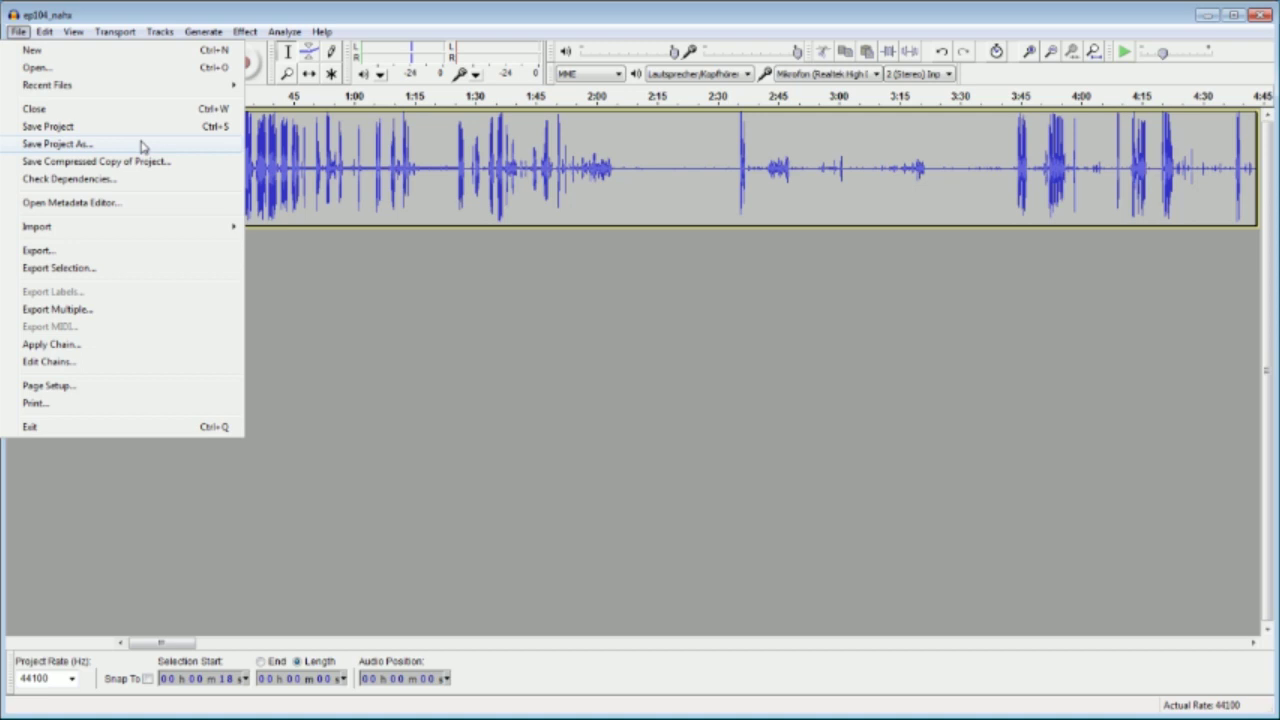
left_click(120, 251)
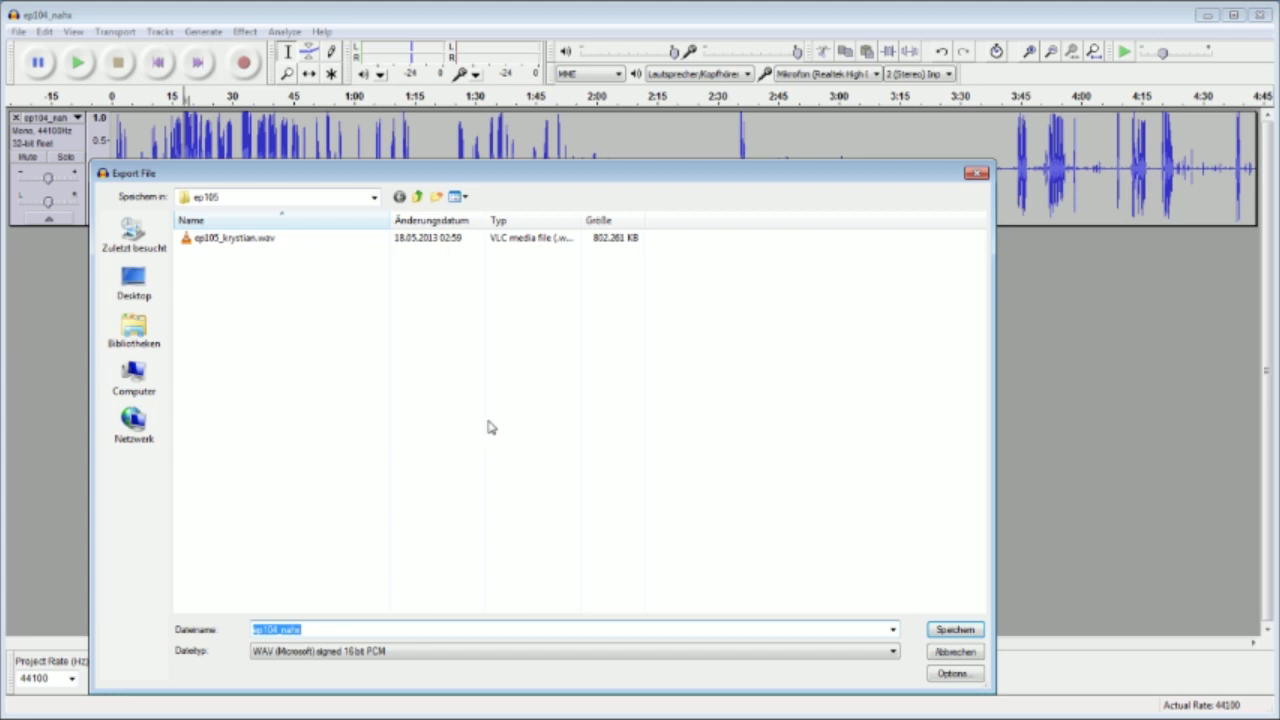
left_click(416, 196)
double_click(268, 284)
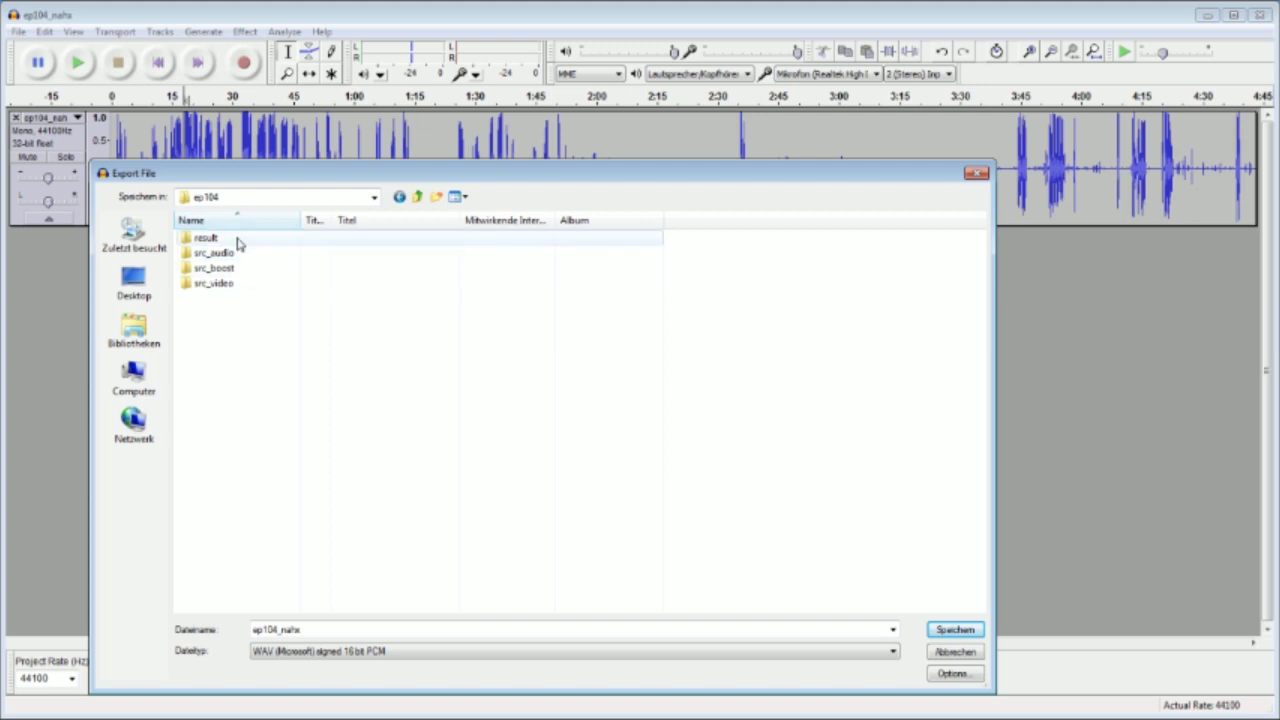
double_click(237, 240)
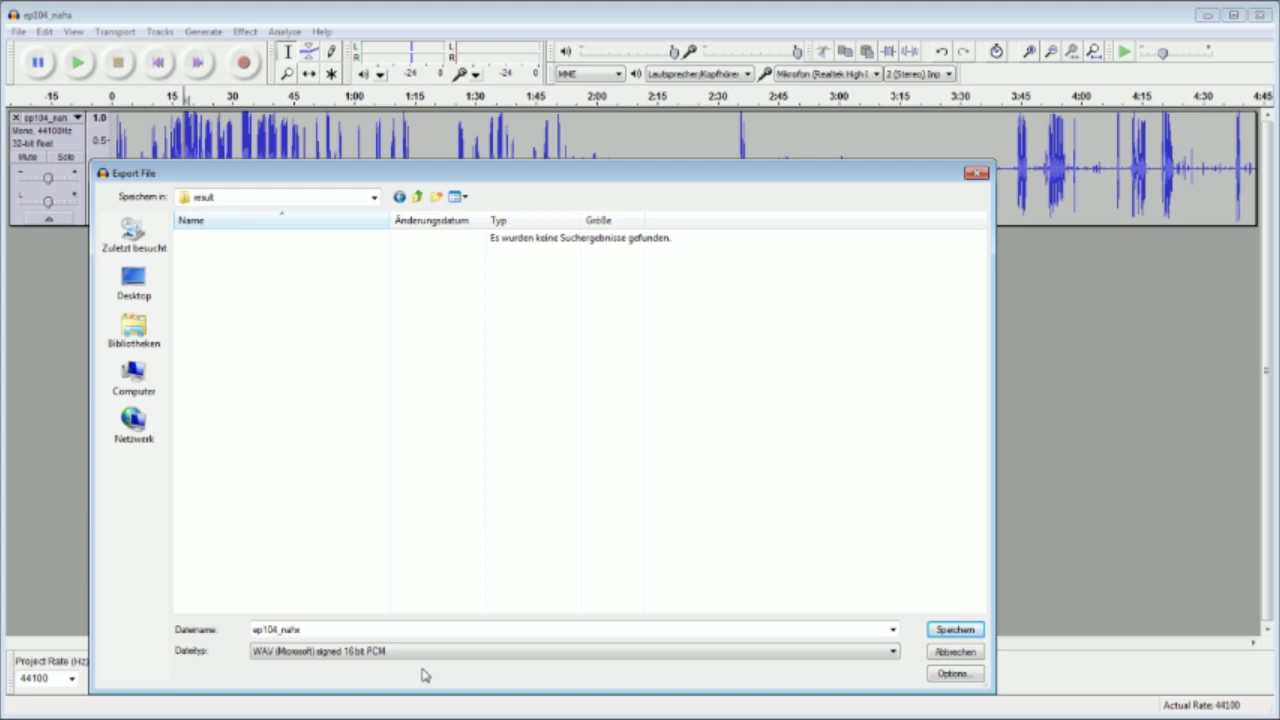
left_click(955, 629)
key("Return")
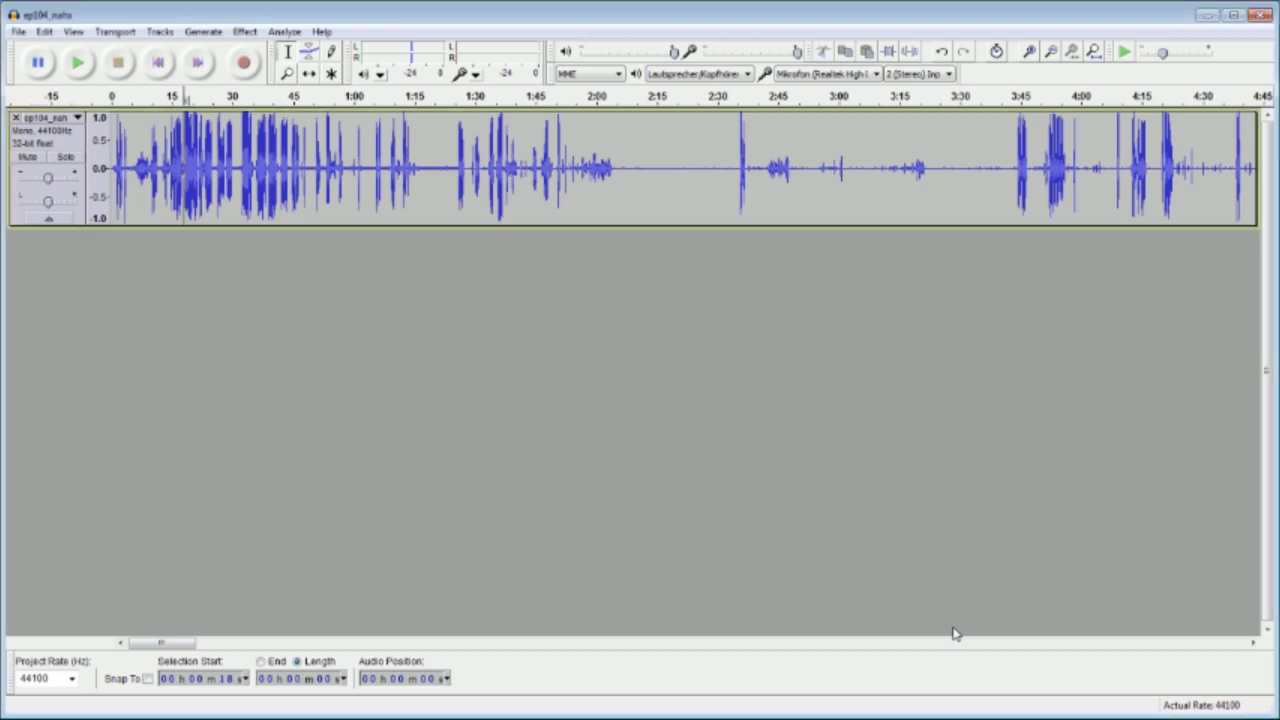
left_click(246, 32)
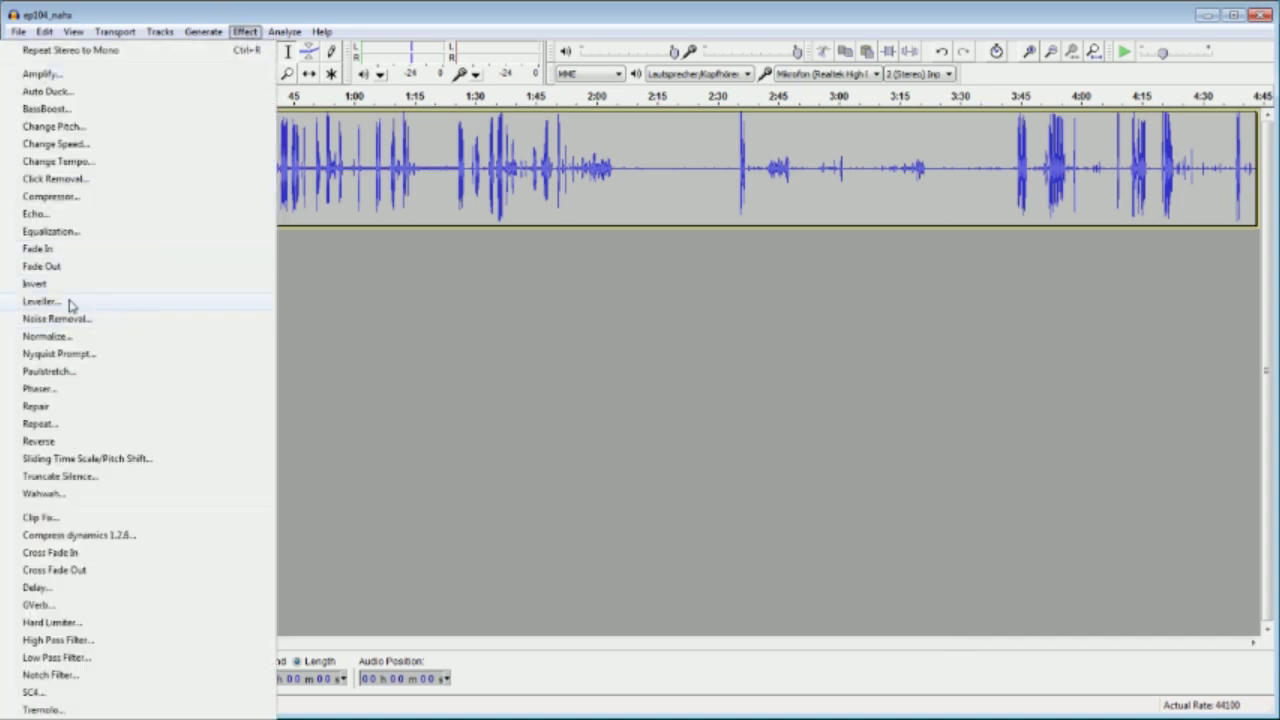
left_click(507, 326)
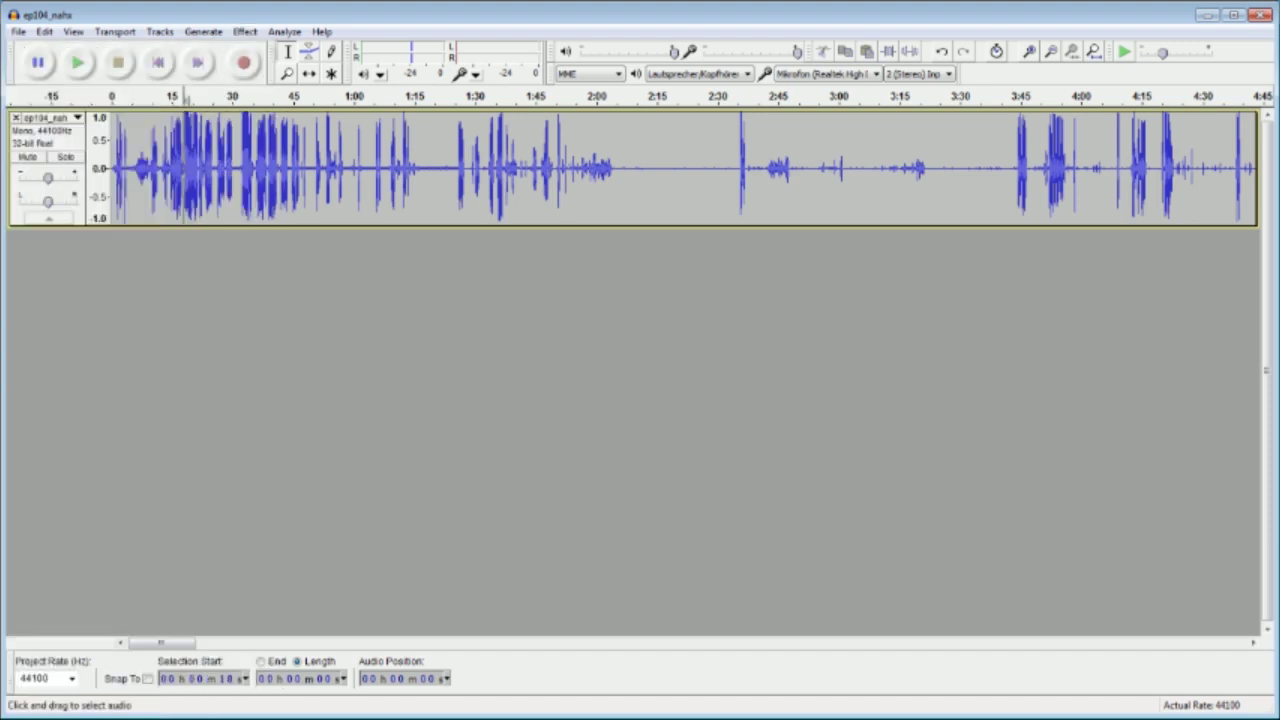